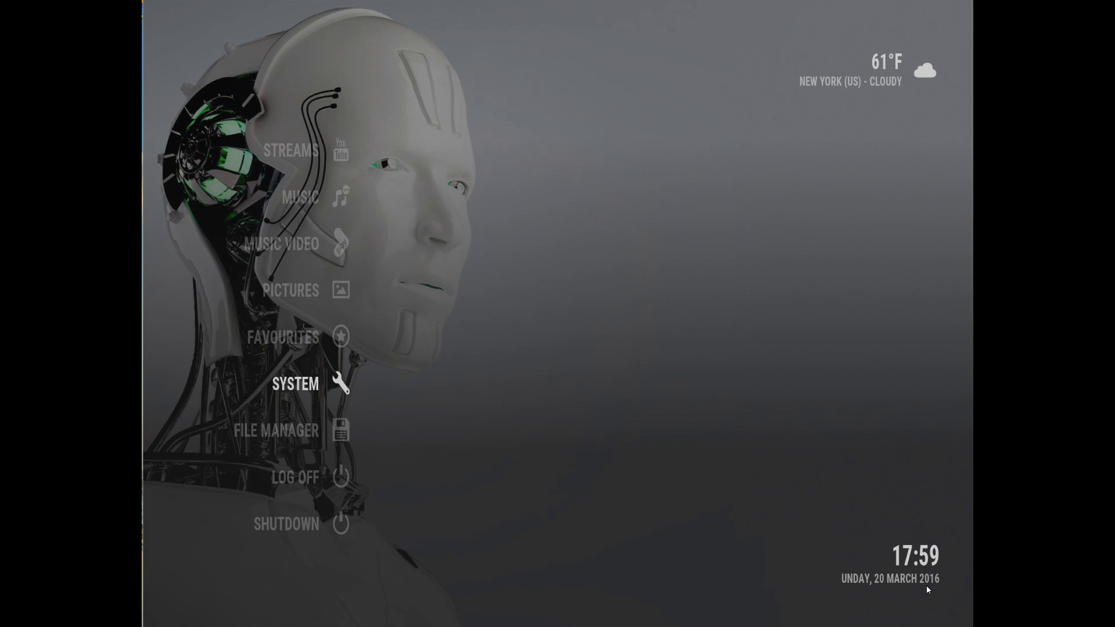
- Open the System settings from the Kodi home menu
{"action": "key", "text": "Return"}
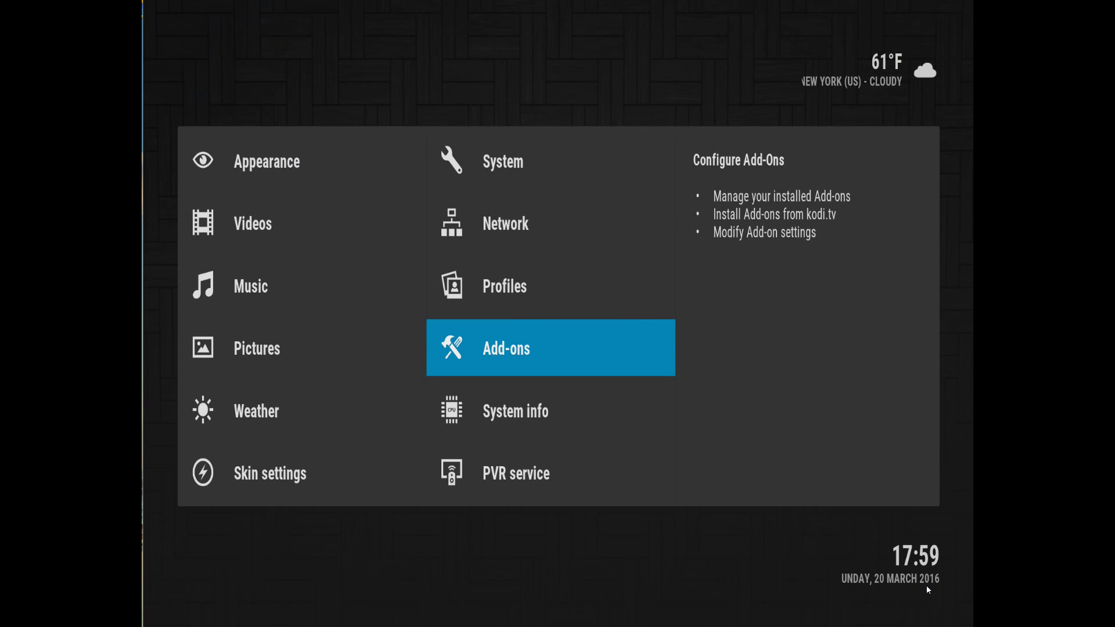
- Go to Add-ons > Install from repository > All repositories and open the Subtitles category
{"action": "key", "text": "Return"}
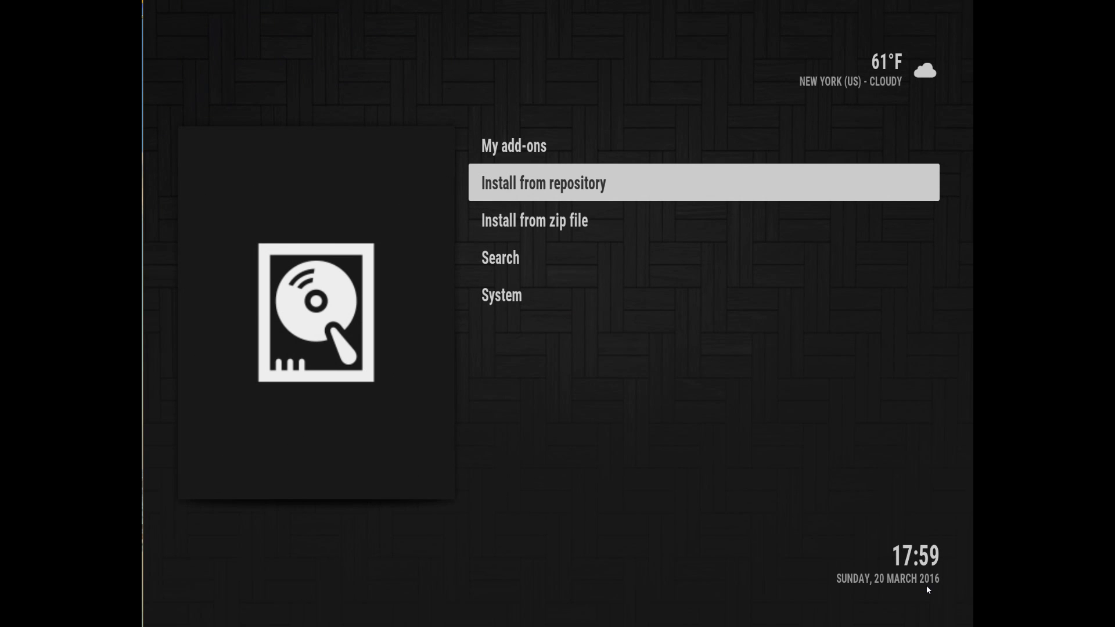
{"action": "key", "text": "Up"}
{"action": "key", "text": "Down"}
{"action": "key", "text": "Return"}
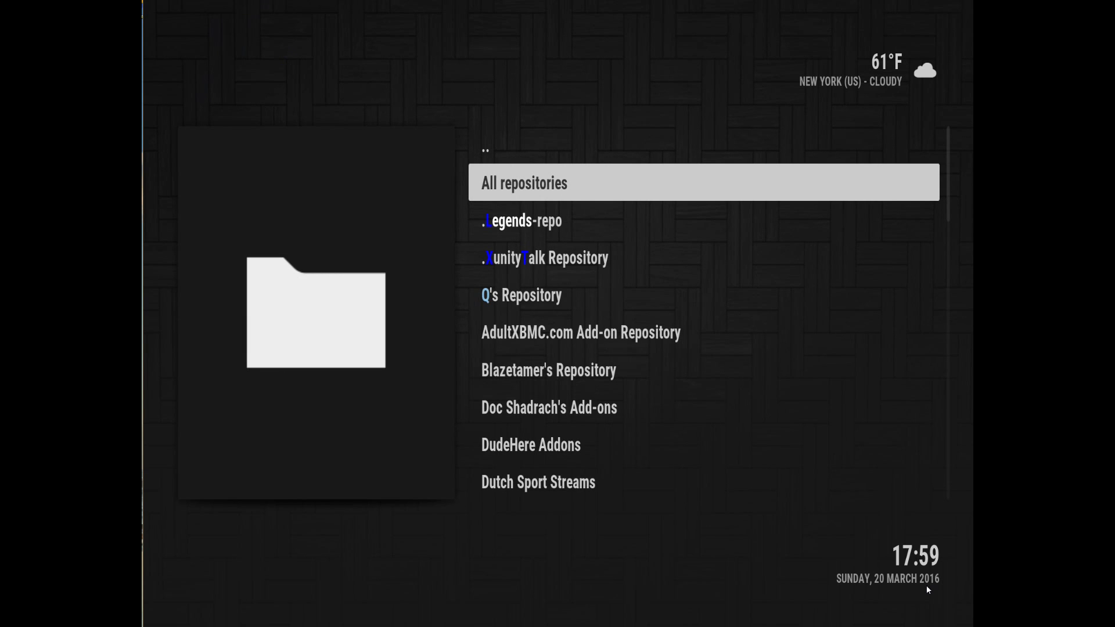
{"action": "key", "text": "Return"}
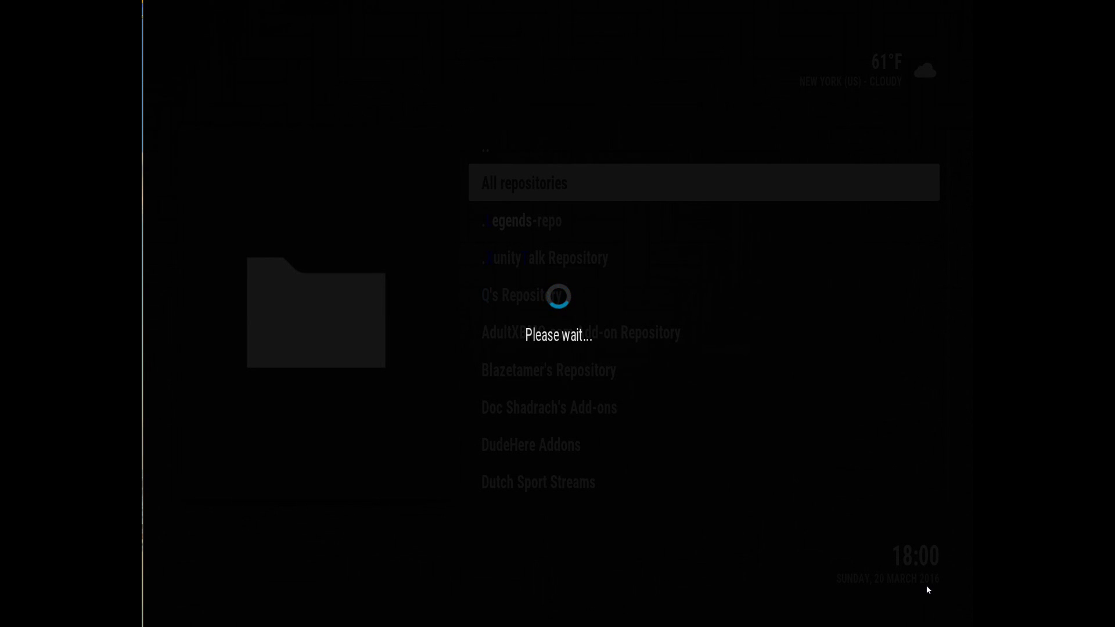
{"action": "key", "text": "Down"}
{"action": "key", "text": "Down"}
{"action": "key", "text": "Down"}
{"action": "key", "text": "Down"}
{"action": "key", "text": "Down"}
{"action": "key", "text": "Down"}
{"action": "key", "text": "Down"}
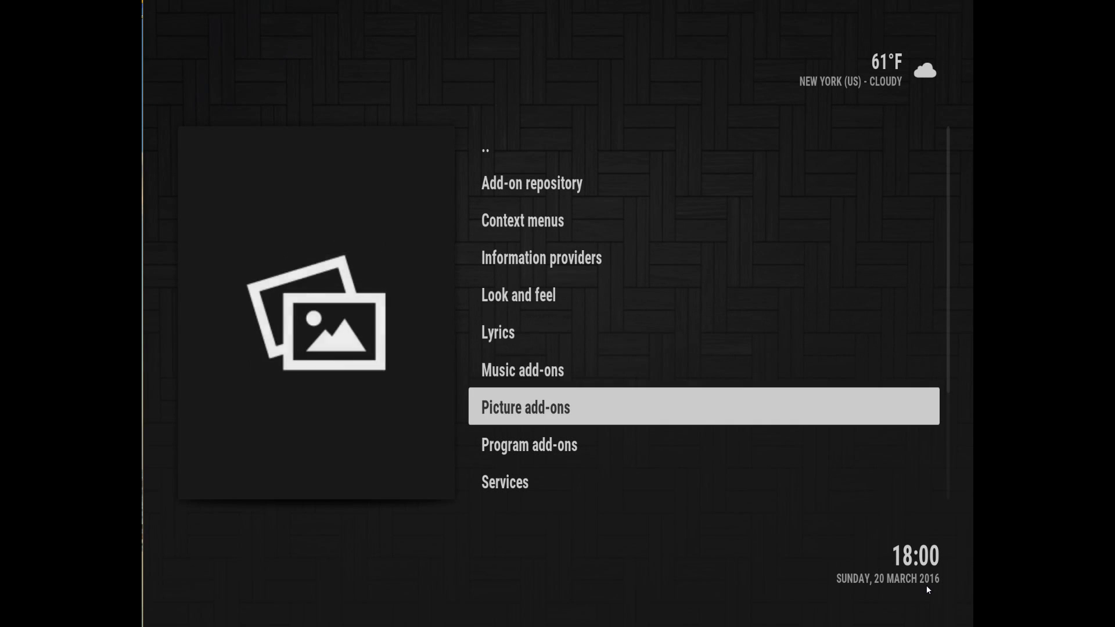
{"action": "key", "text": "Down"}
{"action": "key", "text": "Down"}
{"action": "key", "text": "Down"}
{"action": "key", "text": "Down"}
{"action": "key", "text": "Up"}
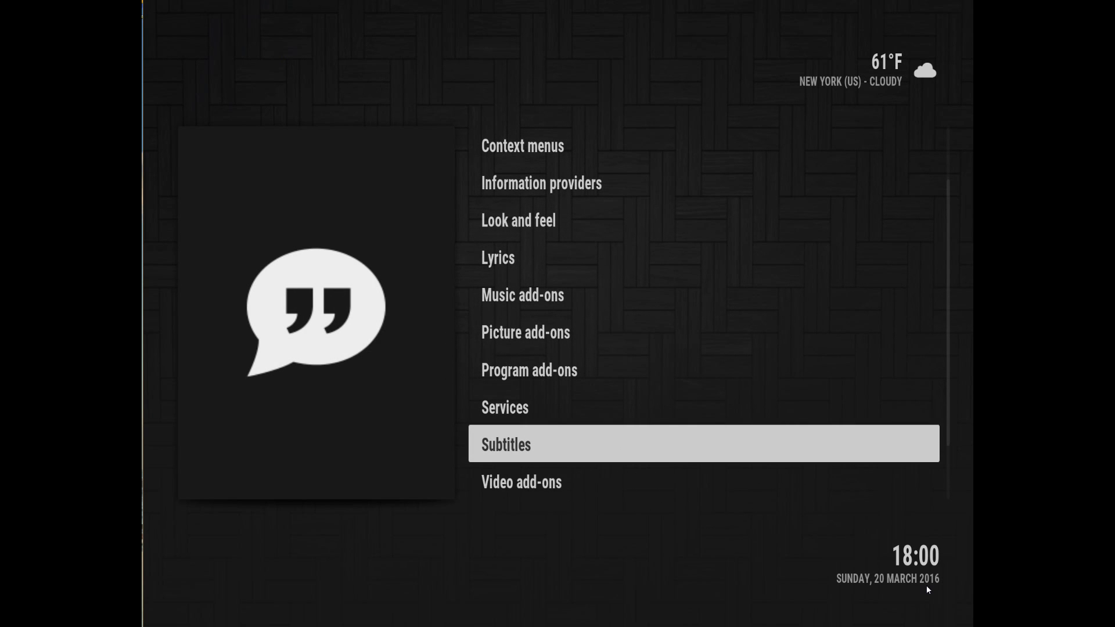
{"action": "key", "text": "Return"}
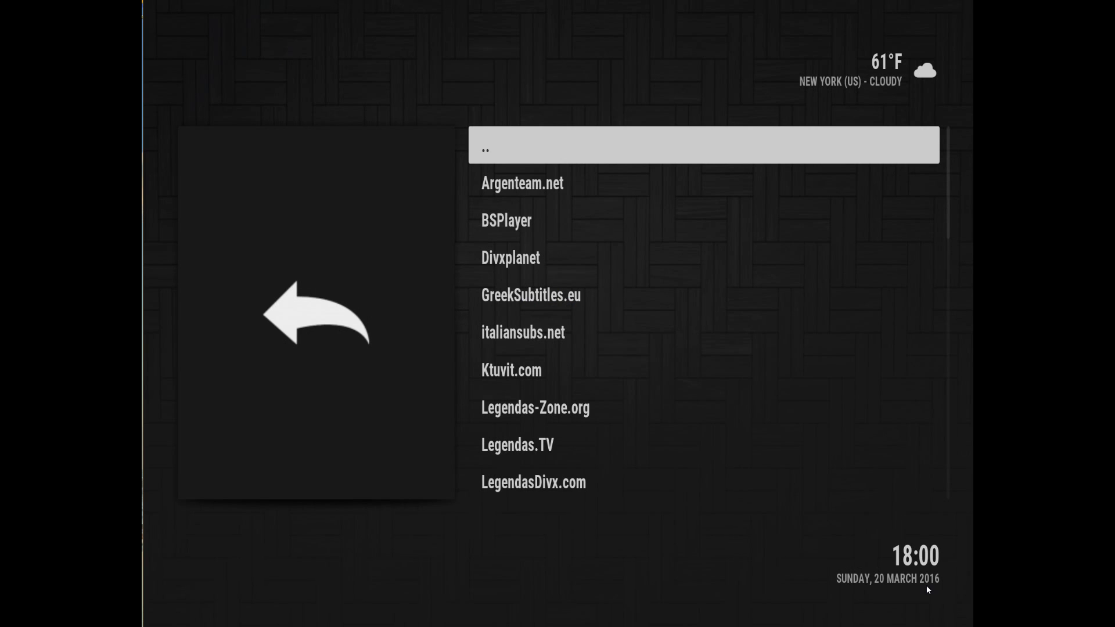
- Find Subscene.com in the Subtitles list and install version 1.7.0
{"action": "key", "text": "Down"}
{"action": "key", "text": "Down"}
{"action": "key", "text": "Down"}
{"action": "key", "text": "Down"}
{"action": "key", "text": "Down"}
{"action": "key", "text": "Down"}
{"action": "key", "text": "Down"}
{"action": "key", "text": "Down"}
{"action": "key", "text": "Down"}
{"action": "key", "text": "Down"}
{"action": "key", "text": "Down"}
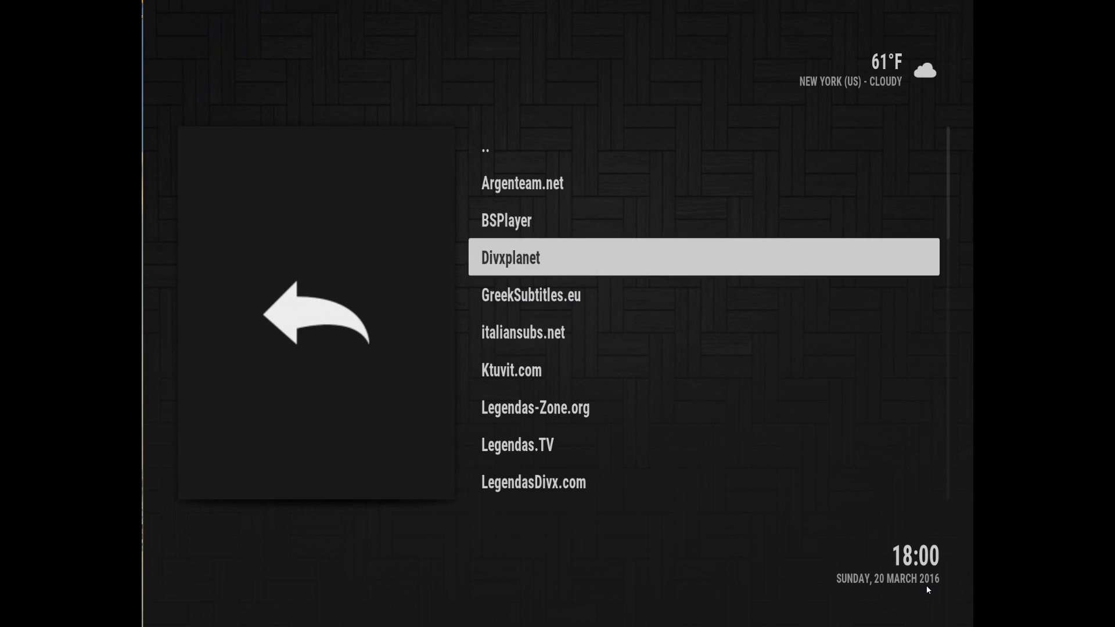
{"action": "key", "text": "Down"}
{"action": "key", "text": "Down"}
{"action": "key", "text": "Down"}
{"action": "key", "text": "Down"}
{"action": "key", "text": "Down"}
{"action": "key", "text": "Down"}
{"action": "key", "text": "Down"}
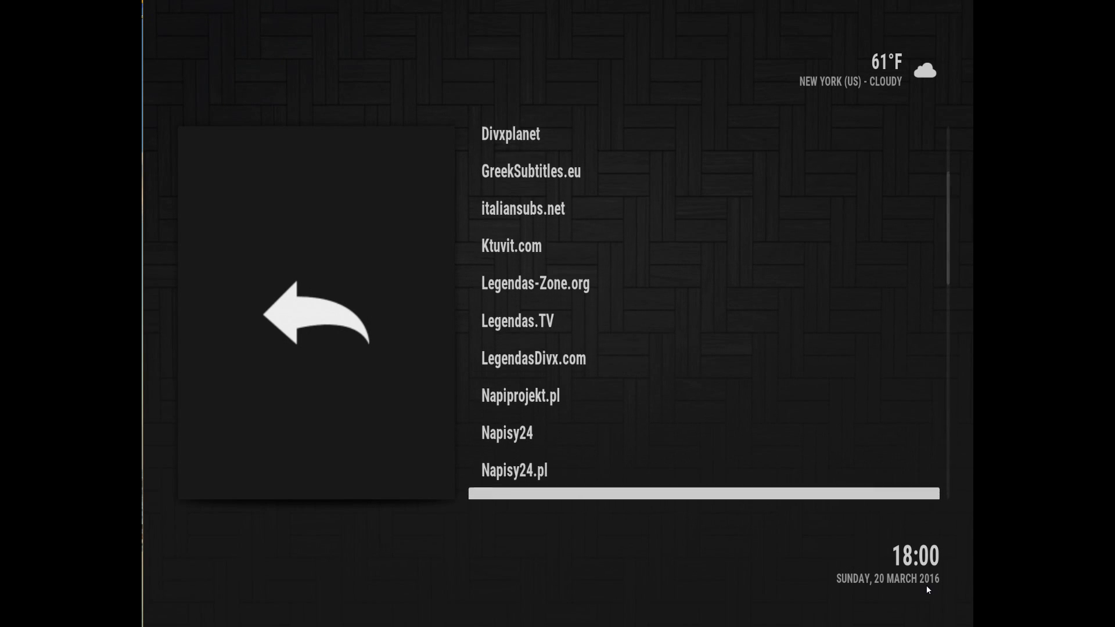
{"action": "key", "text": "Down"}
{"action": "key", "text": "Down"}
{"action": "key", "text": "Down"}
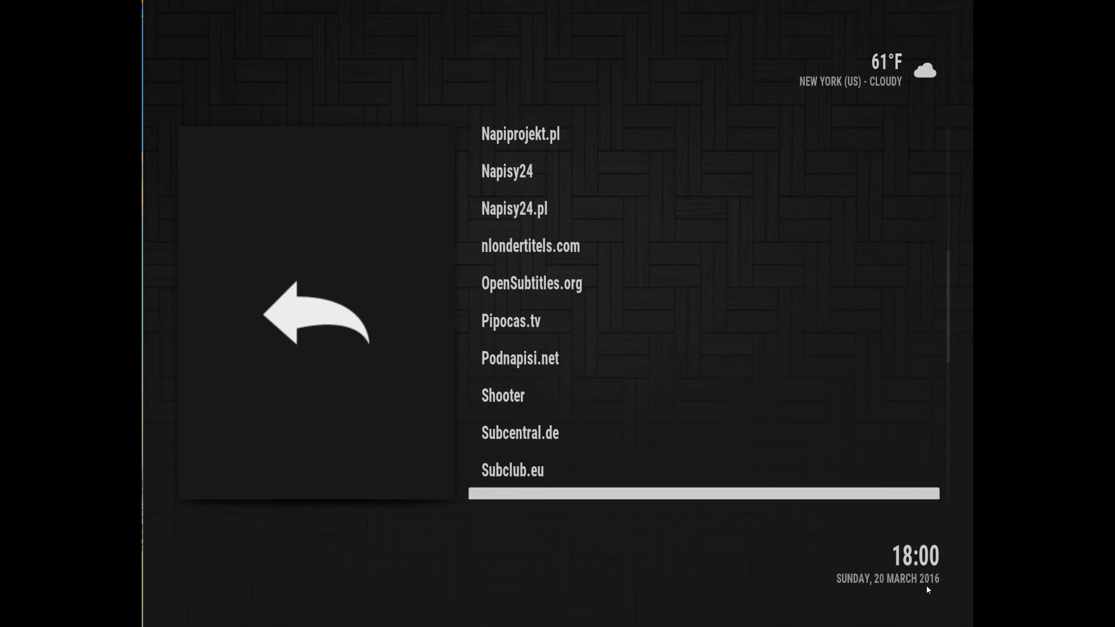
{"action": "key", "text": "Up"}
{"action": "key", "text": "Up"}
{"action": "key", "text": "Up"}
{"action": "key", "text": "Down"}
{"action": "key", "text": "Down"}
{"action": "key", "text": "Down"}
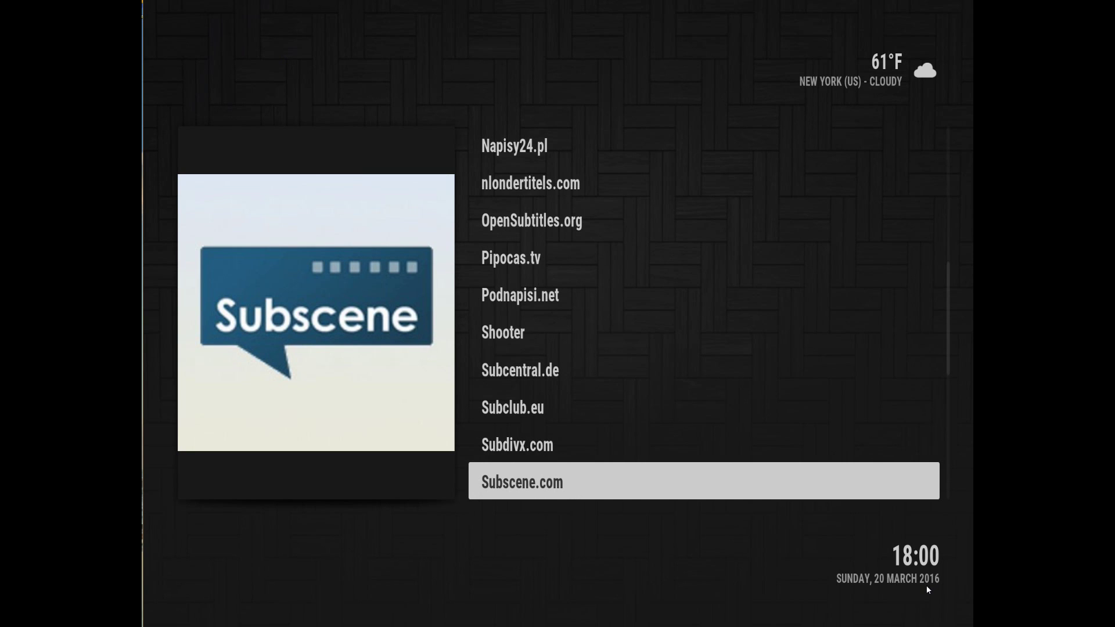
{"action": "key", "text": "Down"}
{"action": "key", "text": "Up"}
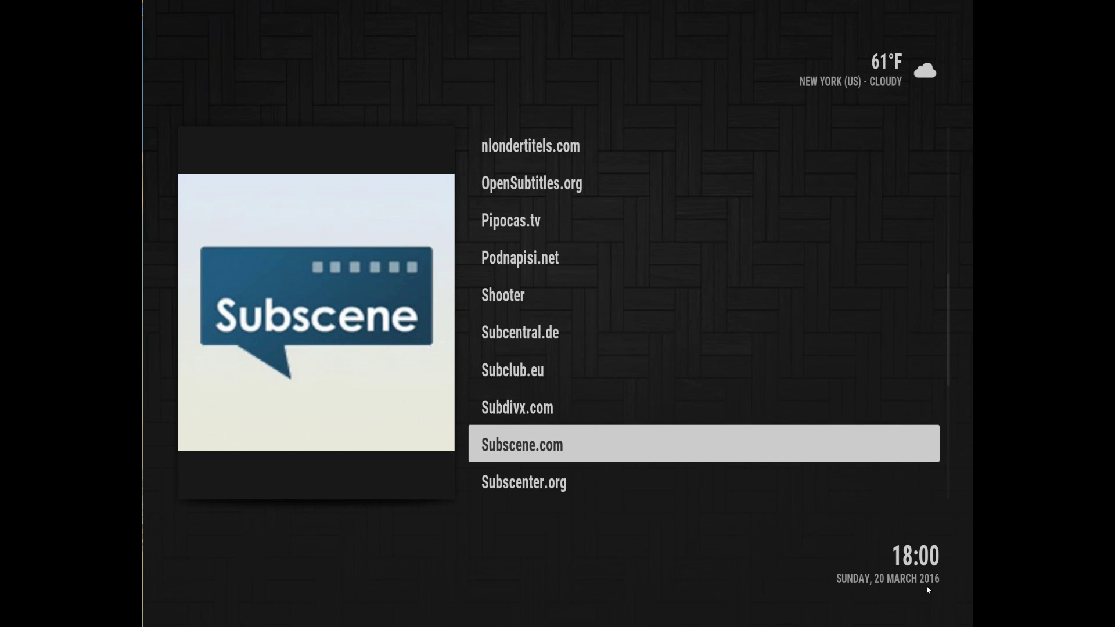
{"action": "key", "text": "Return"}
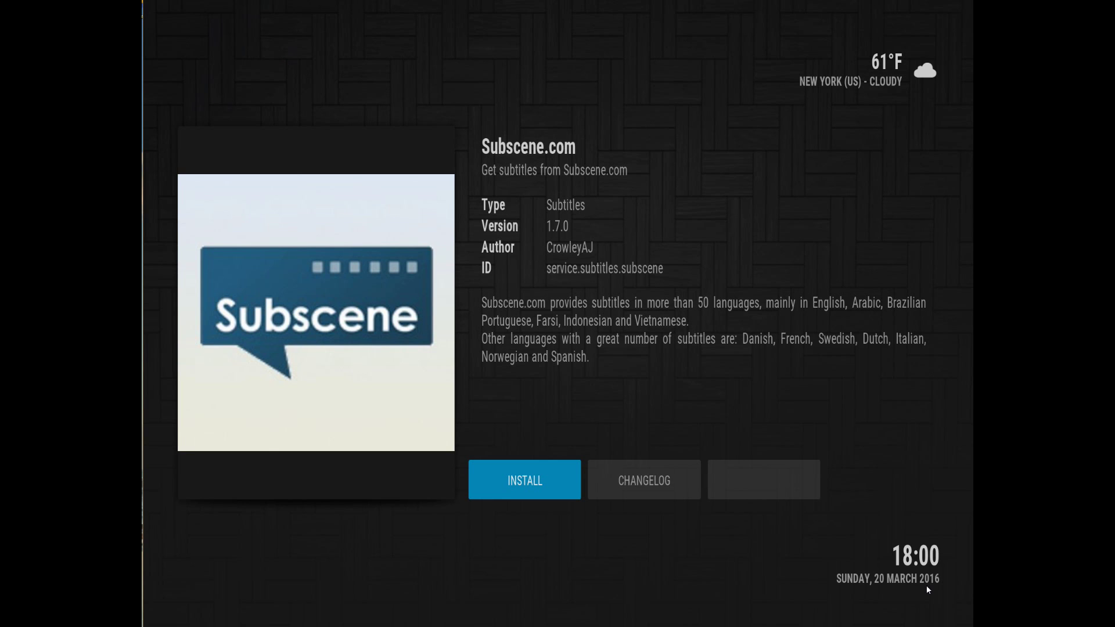
{"action": "key", "text": "Return"}
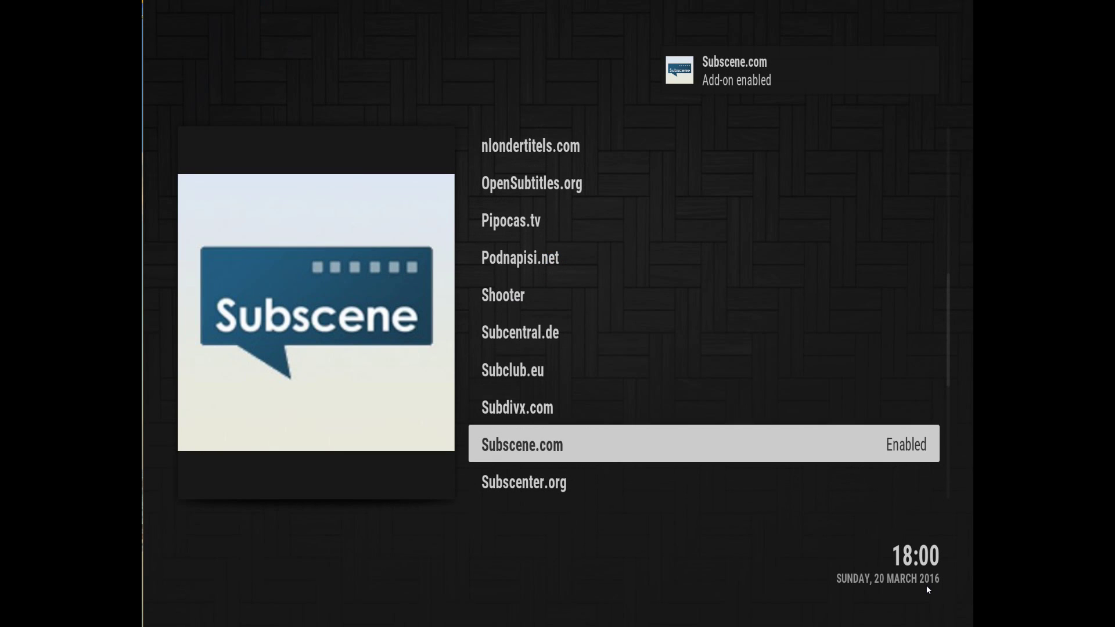
- Browse up the subtitle services to the Napiprojekt.pl and Napisy24.pl entries
{"action": "key", "text": "Up"}
{"action": "key", "text": "Up"}
{"action": "key", "text": "Up"}
{"action": "key", "text": "Up"}
{"action": "key", "text": "Up"}
{"action": "key", "text": "Up"}
{"action": "key", "text": "Up"}
{"action": "key", "text": "Up"}
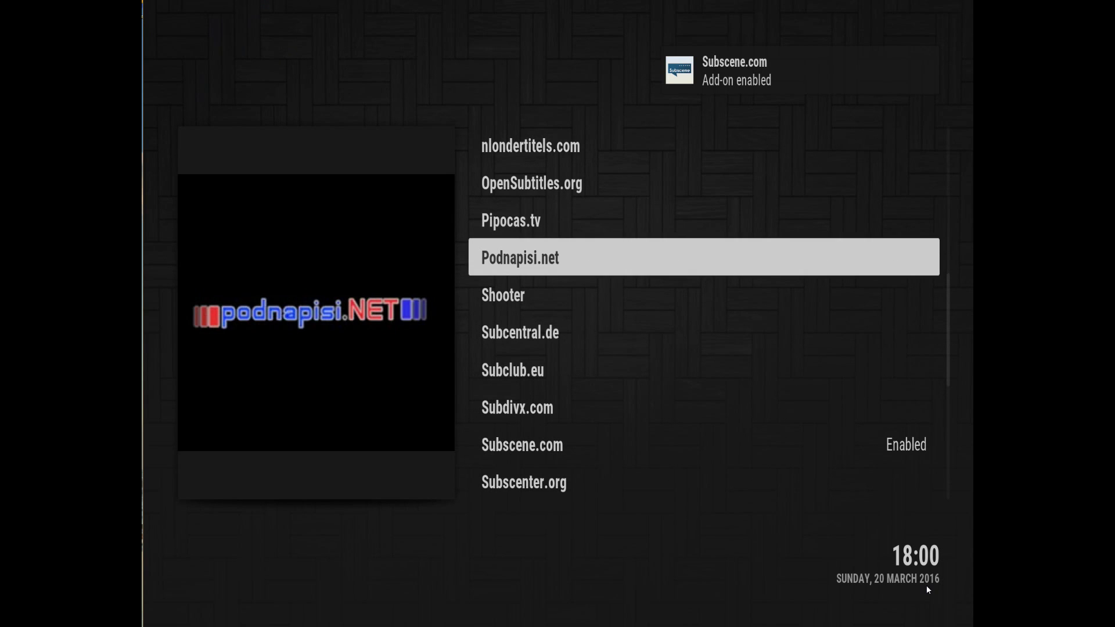
{"action": "key", "text": "Up"}
{"action": "key", "text": "Up"}
{"action": "key", "text": "Up"}
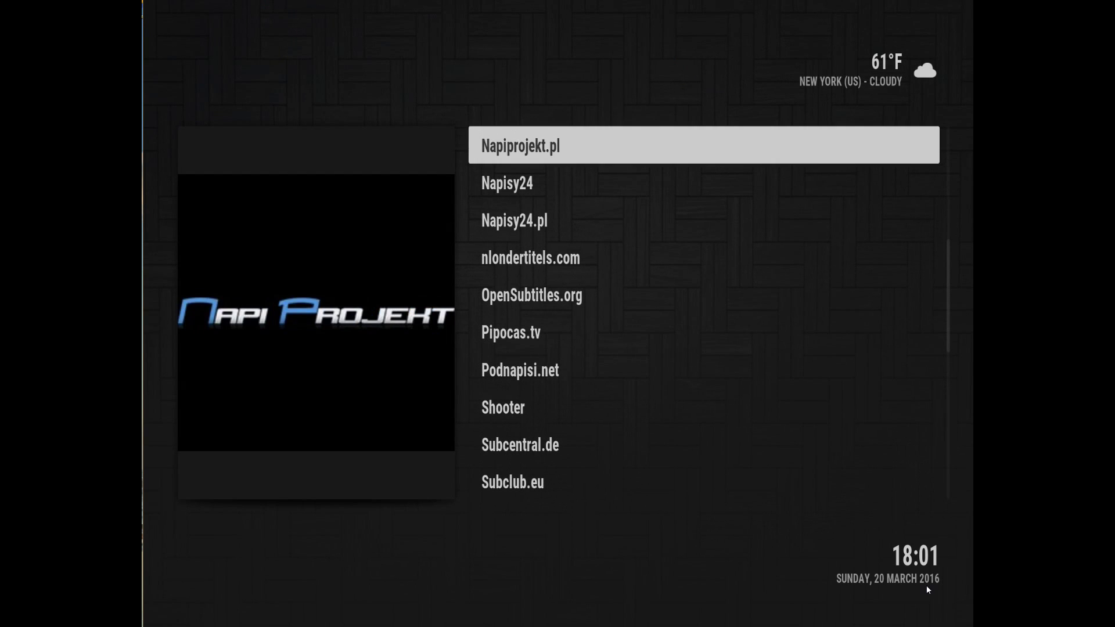
{"action": "key", "text": "Down"}
{"action": "key", "text": "Up"}
{"action": "key", "text": "Down"}
{"action": "key", "text": "Down"}
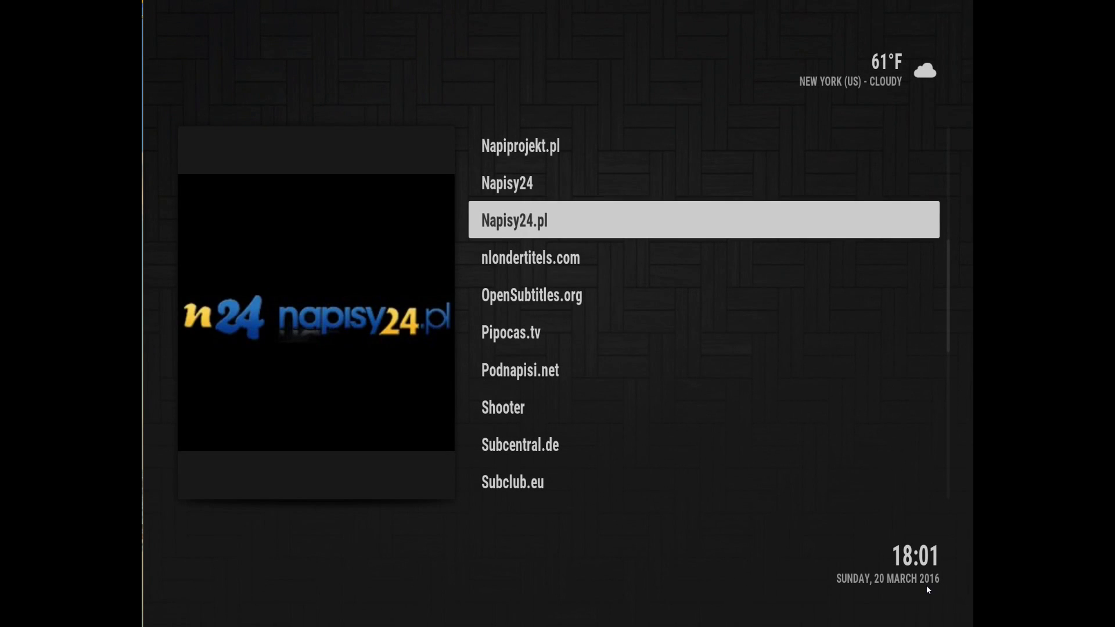
{"action": "key", "text": "Up"}
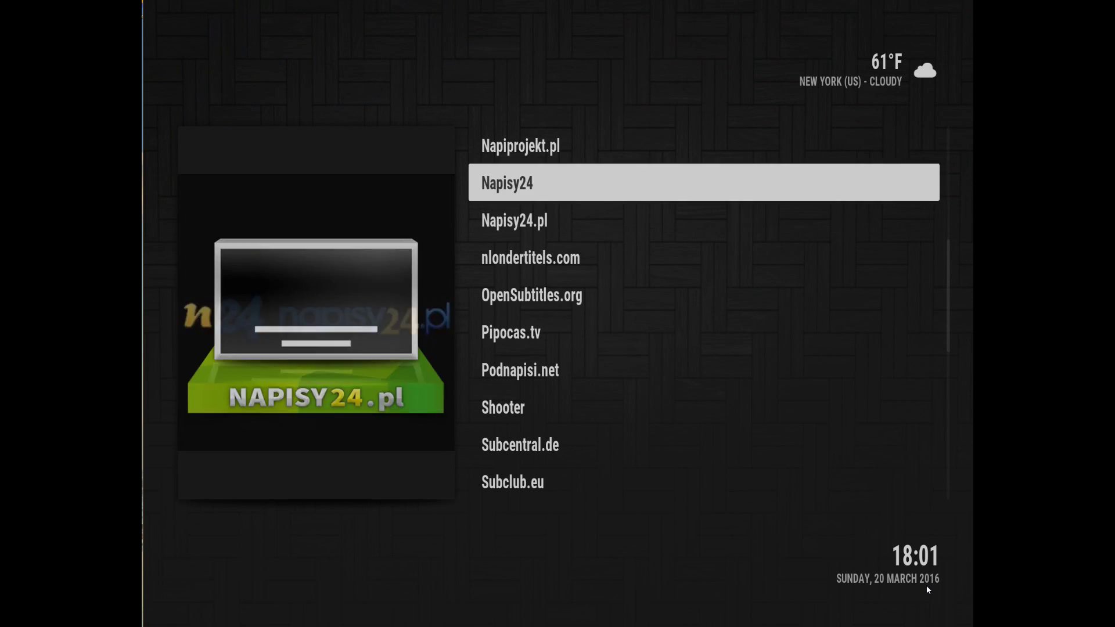
{"action": "key", "text": "Up"}
{"action": "key", "text": "Up"}
{"action": "key", "text": "Up"}
{"action": "key", "text": "Up"}
{"action": "key", "text": "Up"}
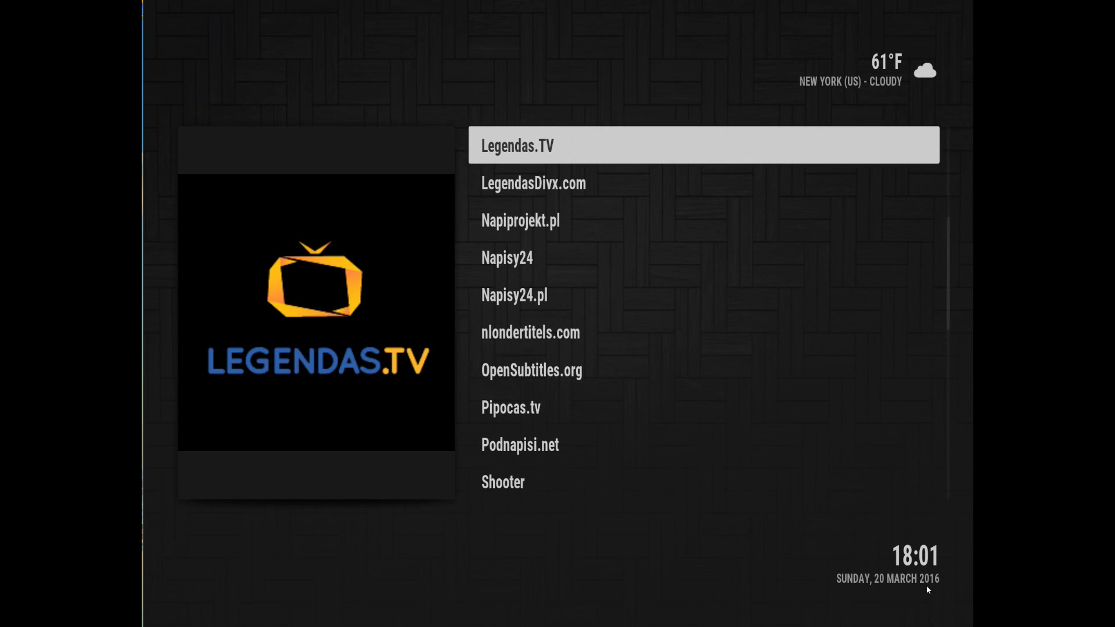
{"action": "key", "text": "Up"}
{"action": "key", "text": "Up"}
{"action": "key", "text": "Up"}
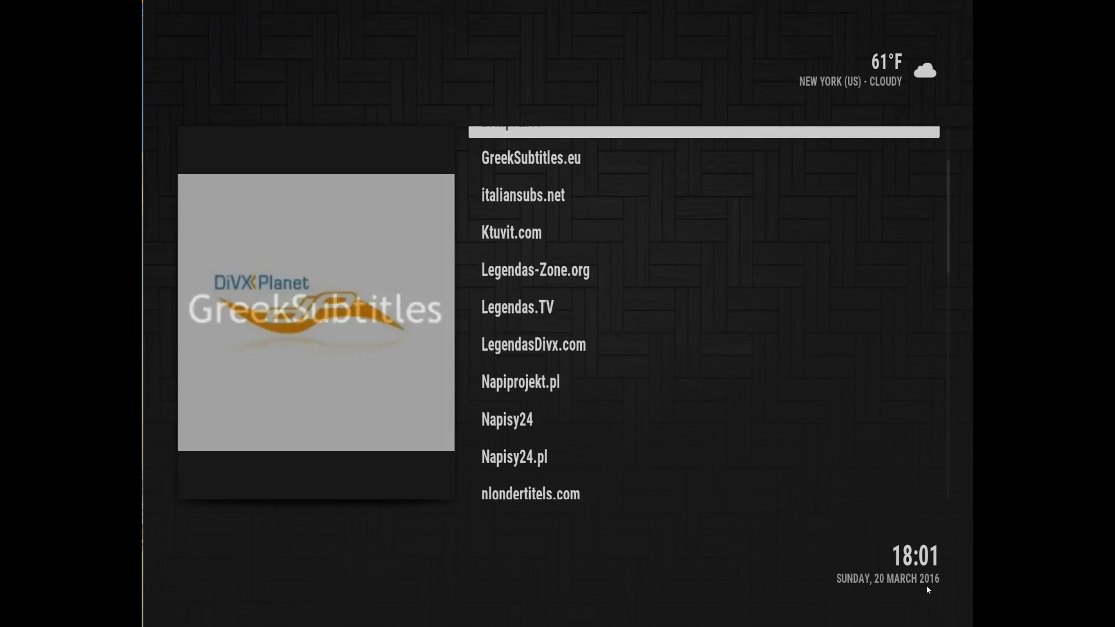
- Open Napisy24.pl version 1.0.11 from the list and install it
{"action": "key", "text": "Down"}
{"action": "key", "text": "Down"}
{"action": "key", "text": "Down"}
{"action": "key", "text": "Down"}
{"action": "key", "text": "Down"}
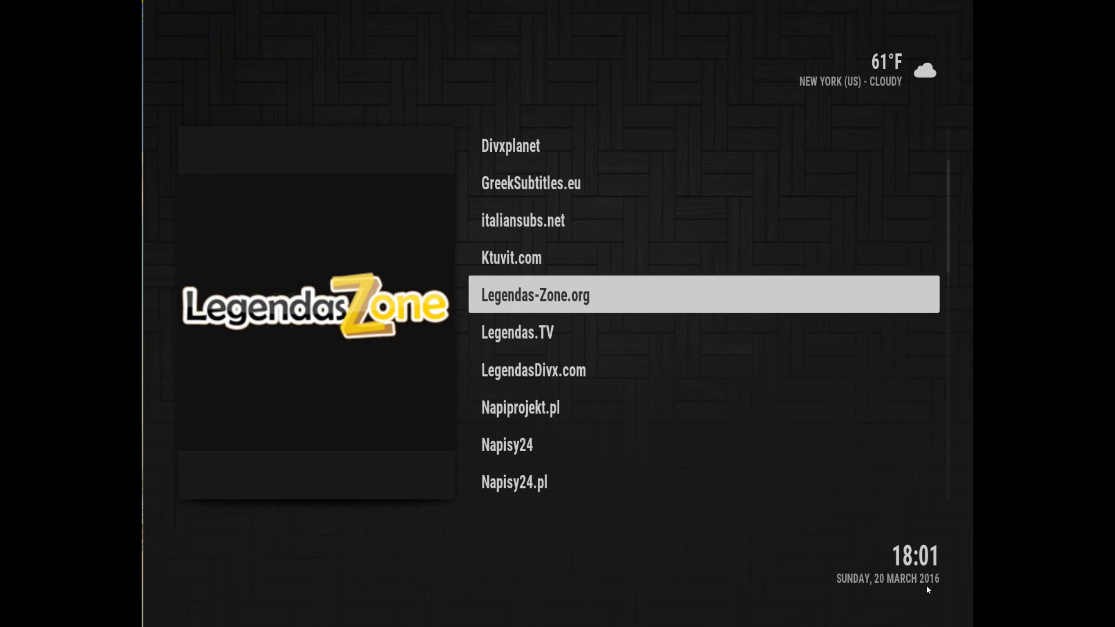
{"action": "key", "text": "Up"}
{"action": "key", "text": "Up"}
{"action": "key", "text": "Up"}
{"action": "key", "text": "Up"}
{"action": "key", "text": "Down"}
{"action": "key", "text": "Down"}
{"action": "key", "text": "Down"}
{"action": "key", "text": "Down"}
{"action": "key", "text": "Down"}
{"action": "key", "text": "Down"}
{"action": "key", "text": "Down"}
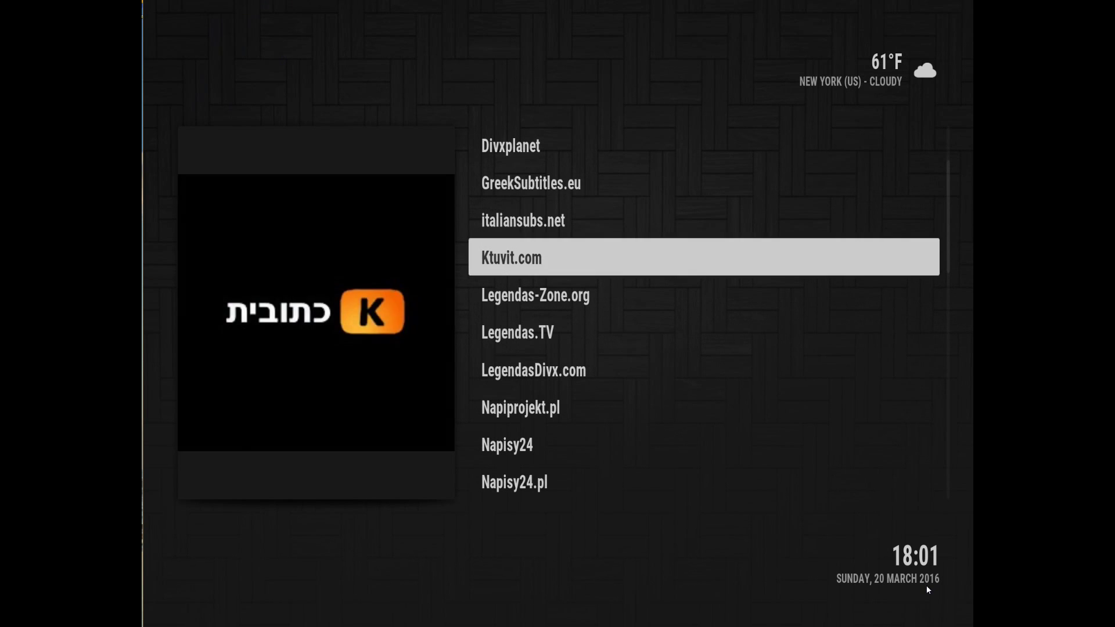
{"action": "key", "text": "Up"}
{"action": "key", "text": "Up"}
{"action": "key", "text": "Down"}
{"action": "key", "text": "Down"}
{"action": "key", "text": "Down"}
{"action": "key", "text": "Down"}
{"action": "key", "text": "Up"}
{"action": "key", "text": "Up"}
{"action": "key", "text": "Up"}
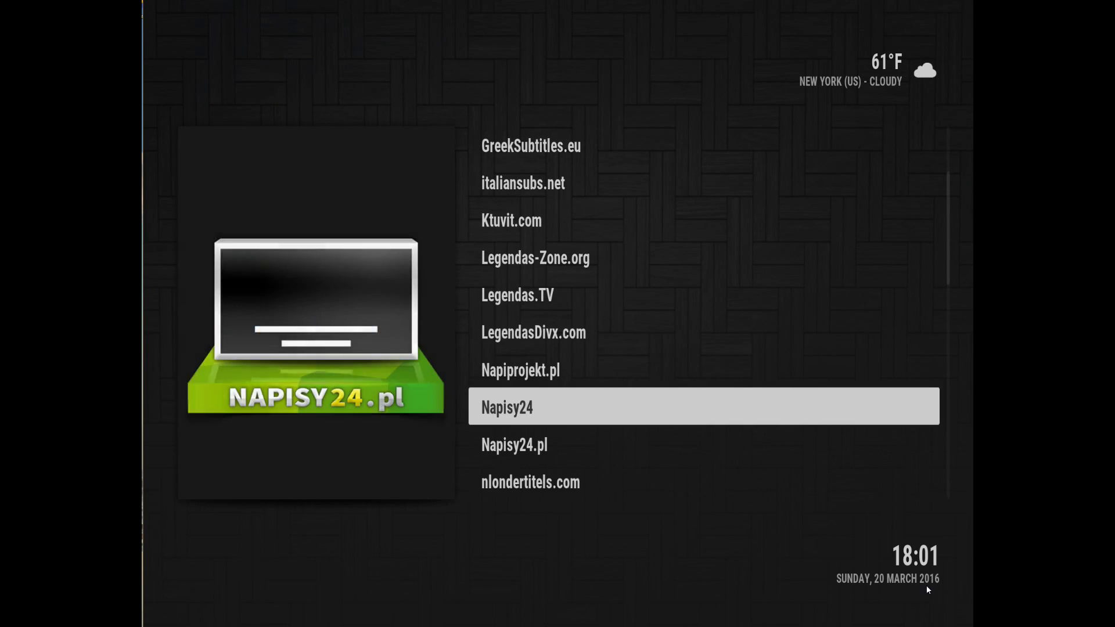
{"action": "key", "text": "Down"}
{"action": "key", "text": "Down"}
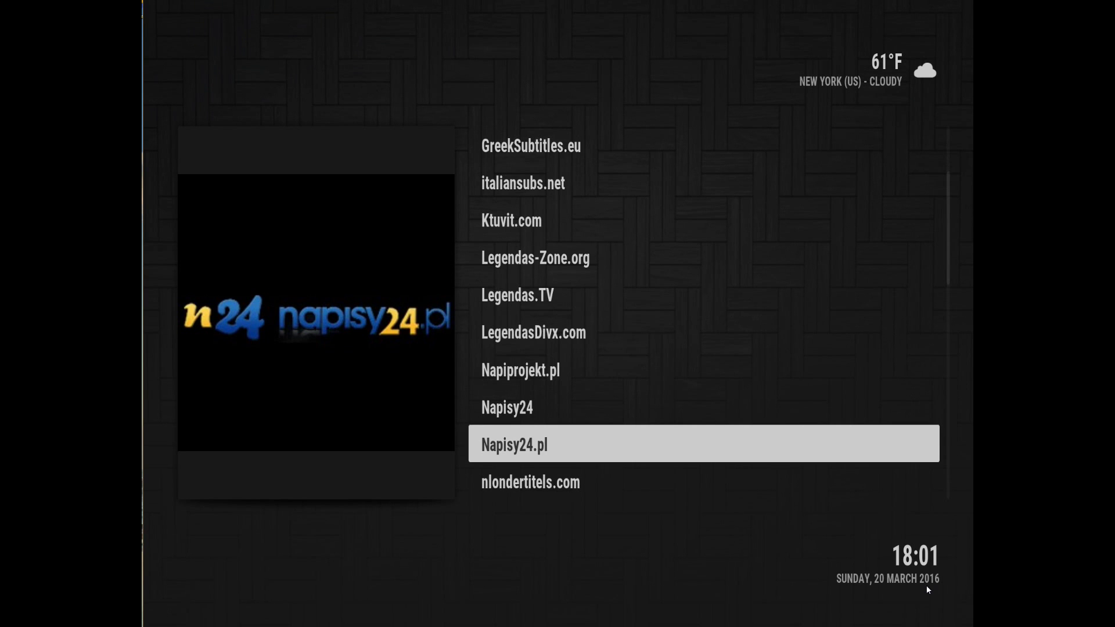
{"action": "key", "text": "Return"}
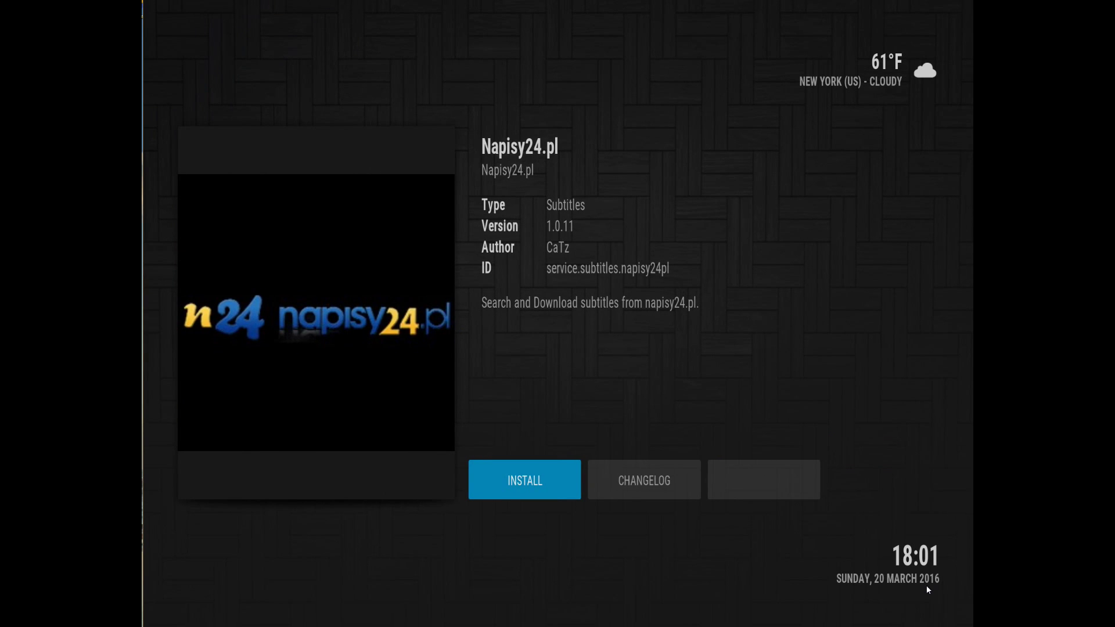
{"action": "key", "text": "Return"}
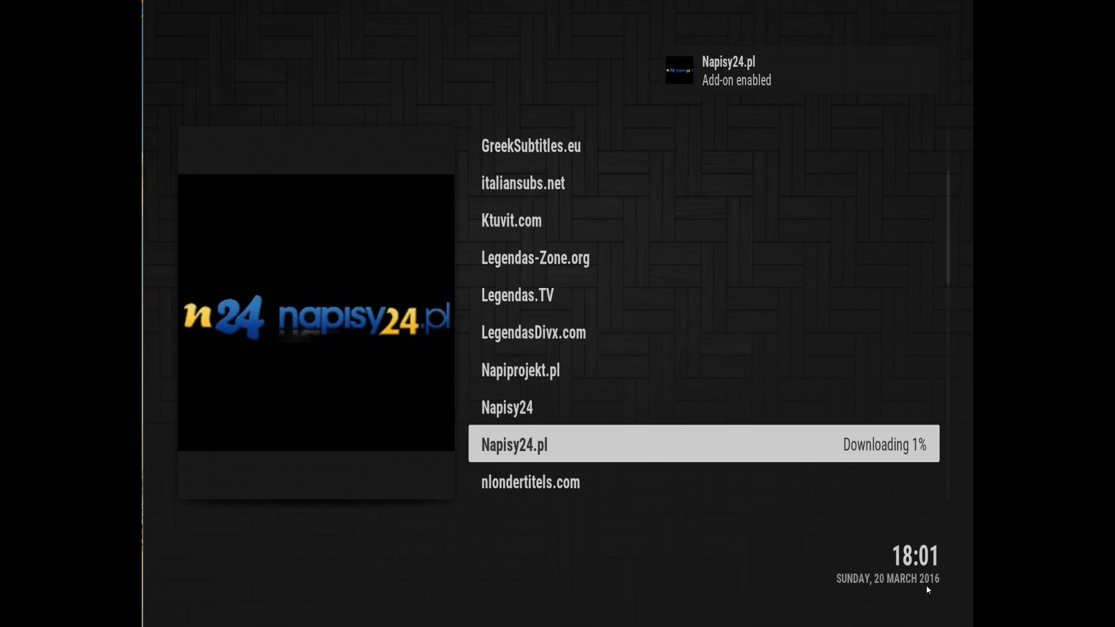
{"action": "key", "text": "Down"}
{"action": "key", "text": "Down"}
{"action": "key", "text": "Down"}
{"action": "key", "text": "Down"}
{"action": "key", "text": "Down"}
{"action": "key", "text": "Down"}
{"action": "key", "text": "Down"}
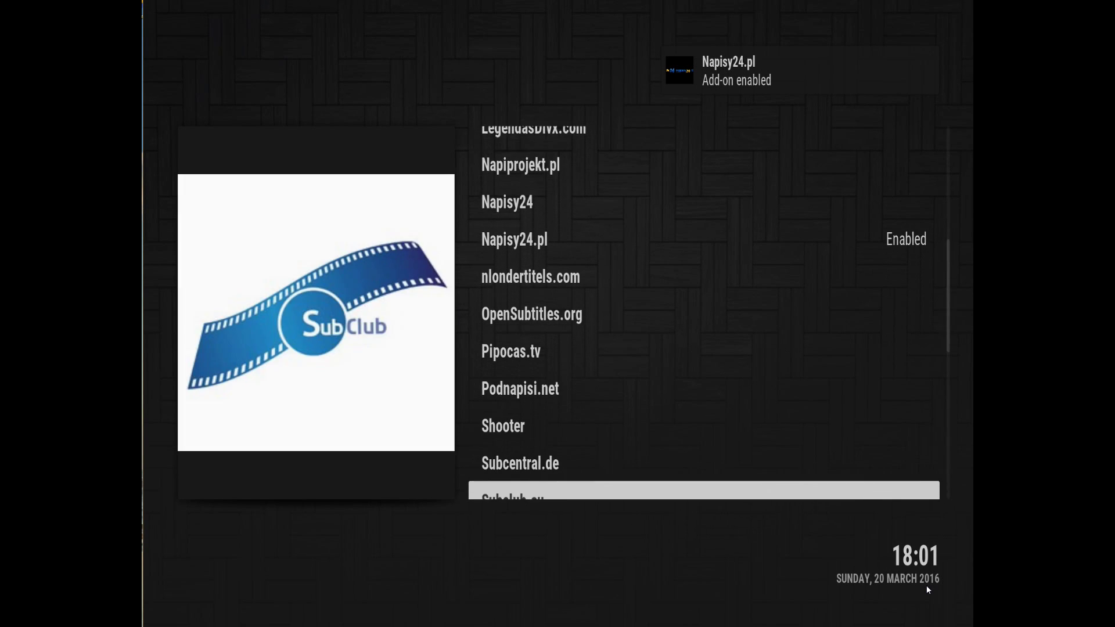
{"action": "key", "text": "Down"}
{"action": "key", "text": "Down"}
{"action": "key", "text": "Down"}
{"action": "key", "text": "Down"}
{"action": "key", "text": "Down"}
{"action": "key", "text": "Down"}
{"action": "key", "text": "Down"}
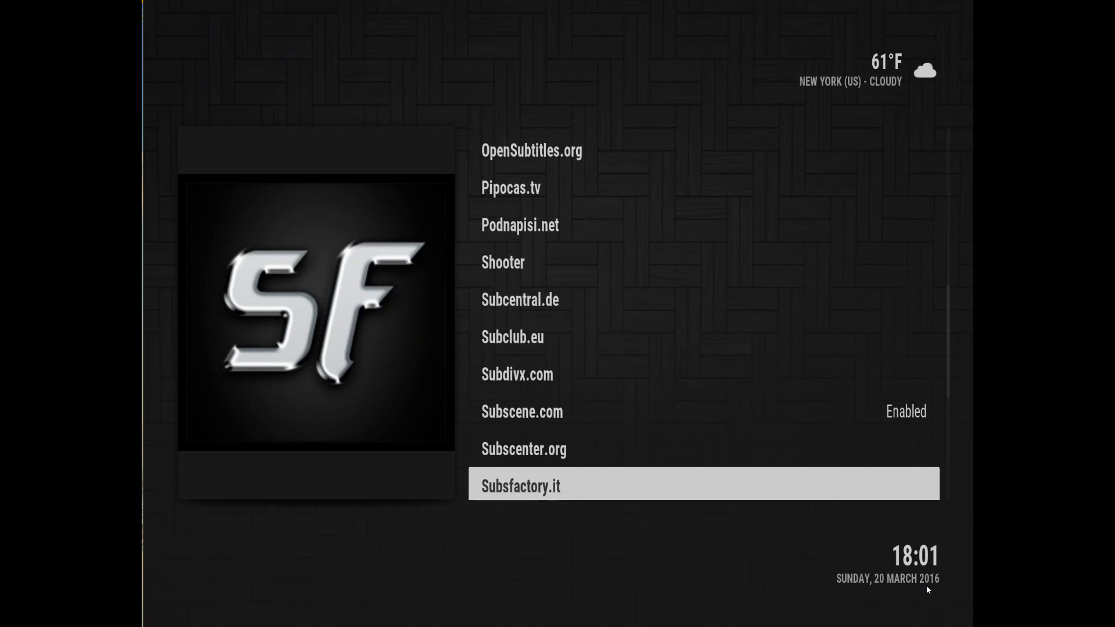
{"action": "key", "text": "Down"}
{"action": "key", "text": "Down"}
{"action": "key", "text": "Down"}
{"action": "key", "text": "Down"}
{"action": "key", "text": "Down"}
{"action": "key", "text": "Down"}
{"action": "key", "text": "Down"}
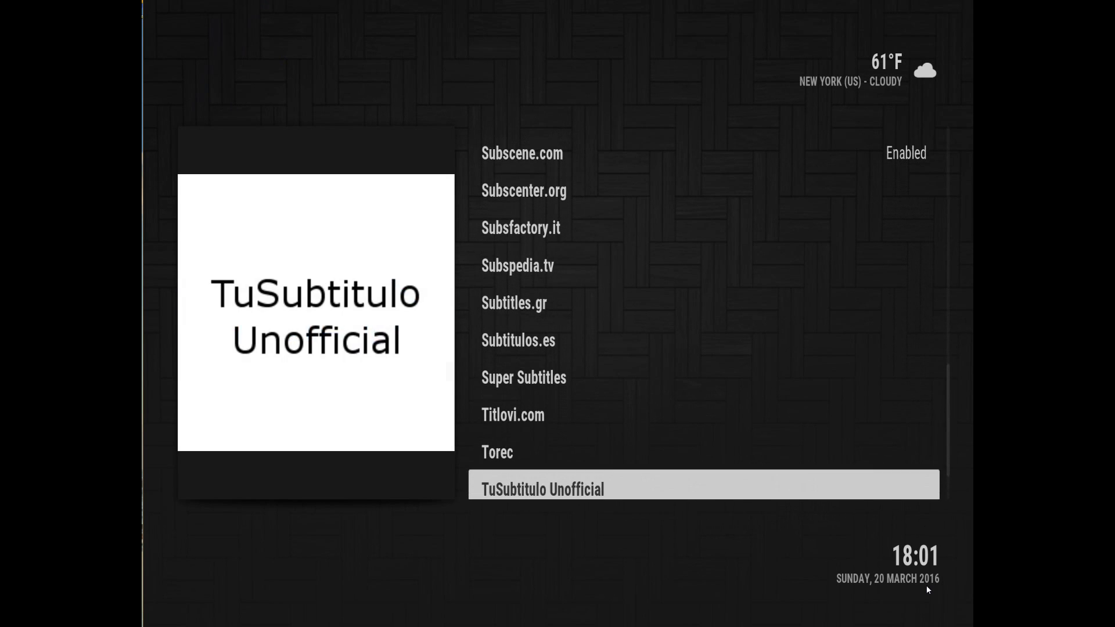
{"action": "key", "text": "Up"}
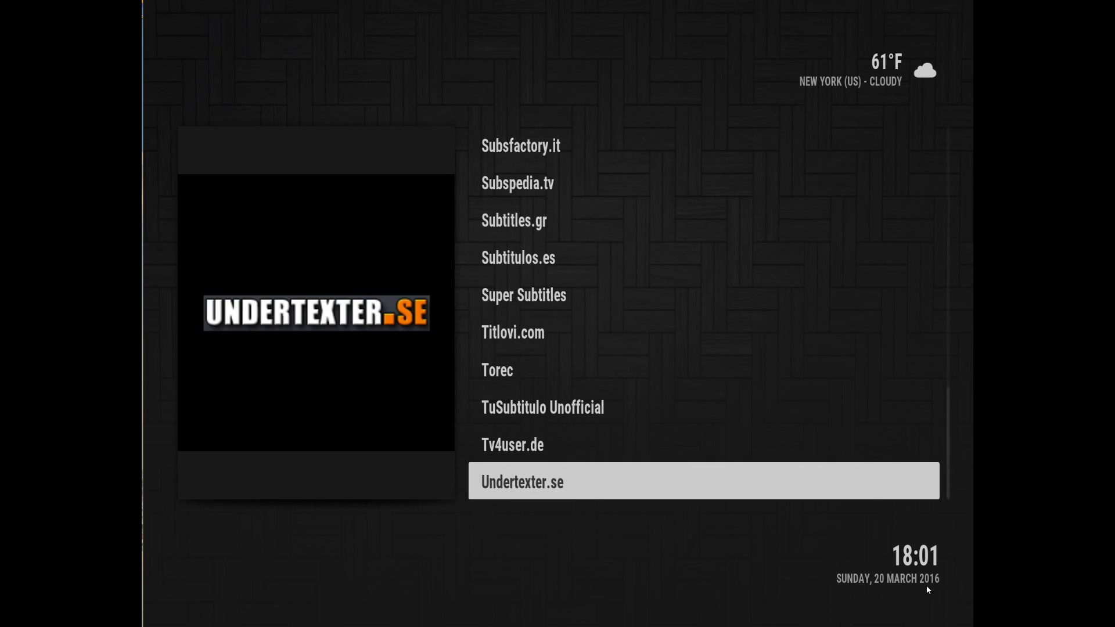
{"action": "key", "text": "Up"}
{"action": "key", "text": "Up"}
{"action": "key", "text": "Up"}
{"action": "key", "text": "Up"}
{"action": "key", "text": "Up"}
{"action": "key", "text": "Up"}
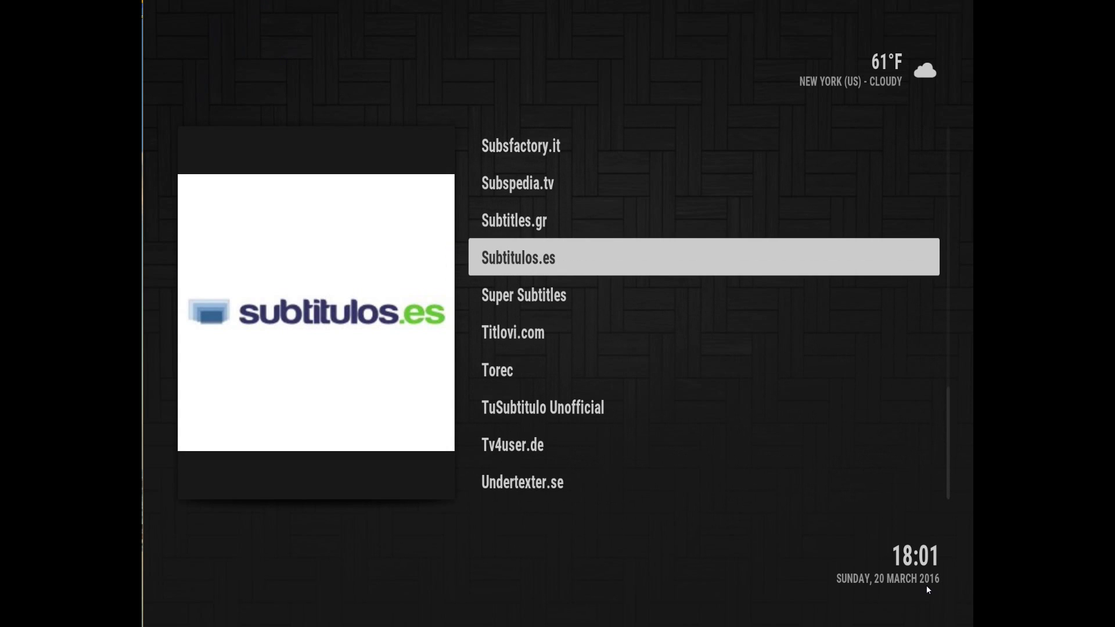
{"action": "key", "text": "Up"}
{"action": "key", "text": "Up"}
{"action": "key", "text": "Up"}
{"action": "key", "text": "Up"}
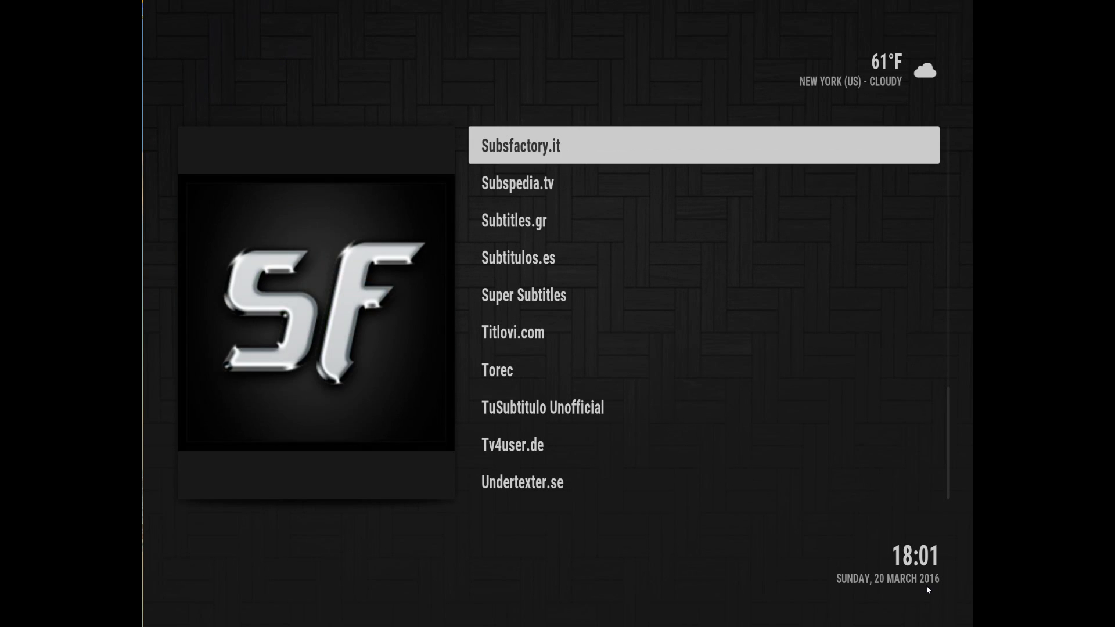
{"action": "key", "text": "Up"}
{"action": "key", "text": "Up"}
{"action": "key", "text": "Up"}
{"action": "key", "text": "Up"}
{"action": "key", "text": "Up"}
{"action": "key", "text": "Up"}
{"action": "key", "text": "Up"}
{"action": "key", "text": "Up"}
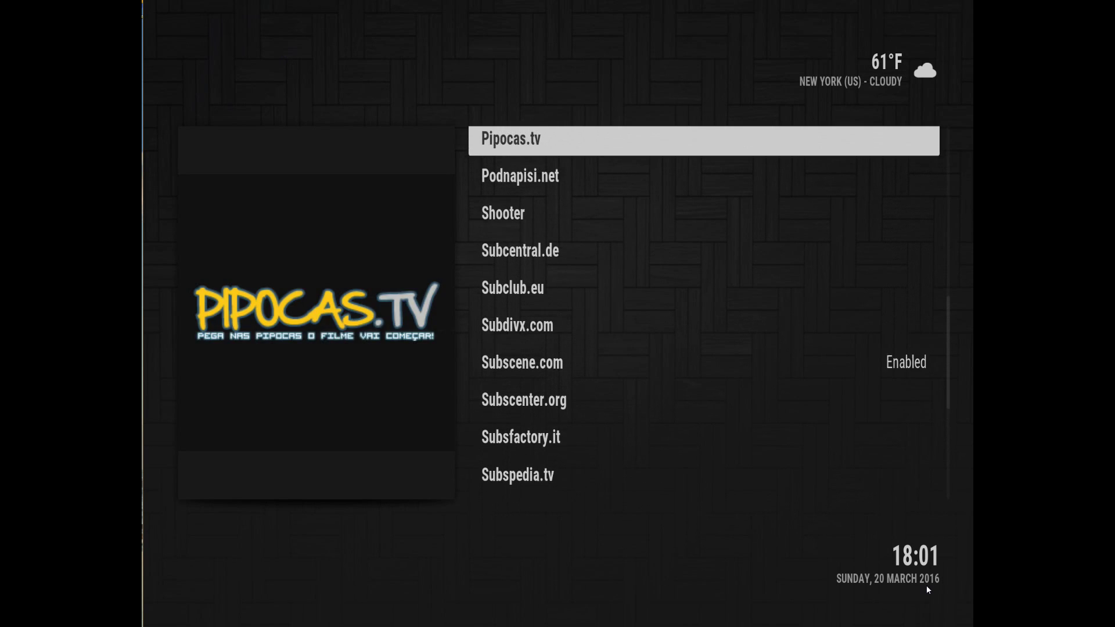
{"action": "key", "text": "Up"}
{"action": "key", "text": "Up"}
{"action": "key", "text": "Up"}
{"action": "key", "text": "Up"}
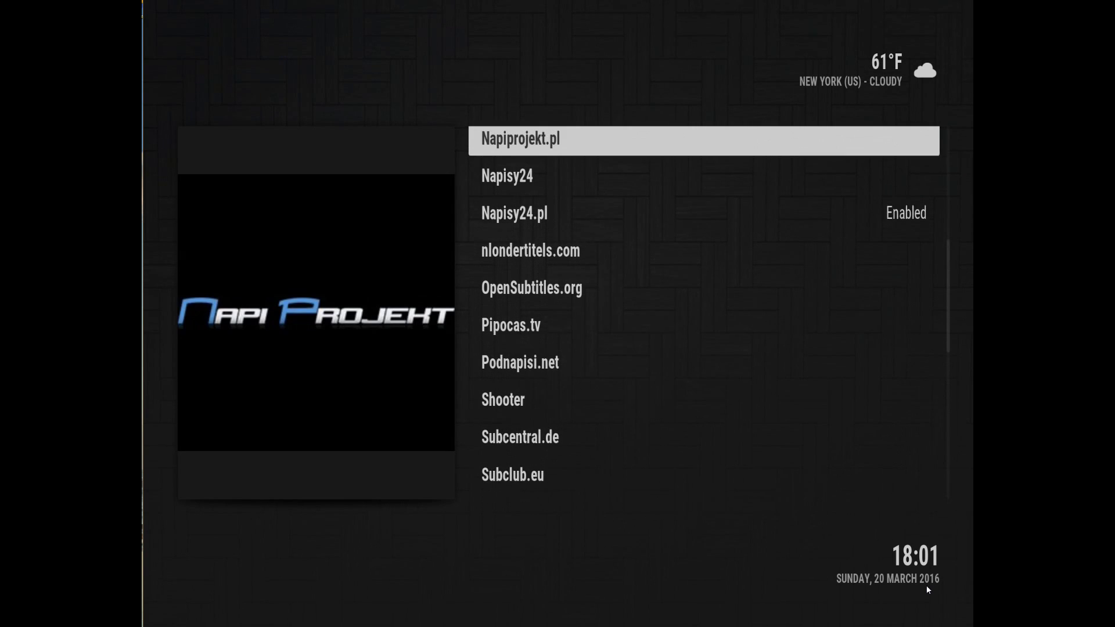
{"action": "key", "text": "Up"}
{"action": "key", "text": "Up"}
{"action": "key", "text": "Up"}
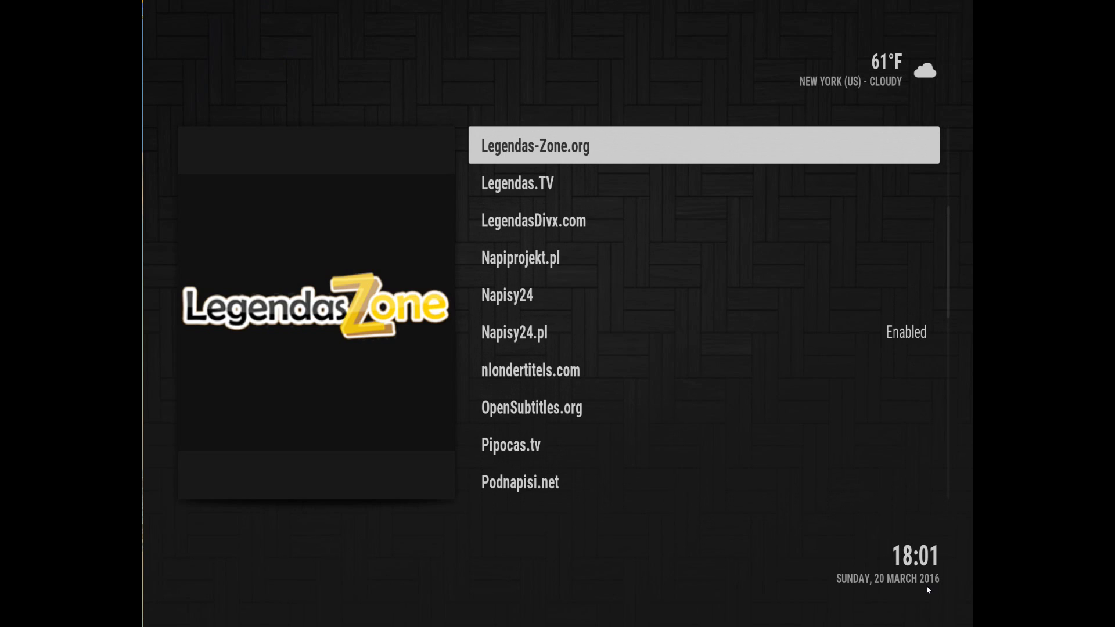
{"action": "key", "text": "Up"}
{"action": "key", "text": "Up"}
{"action": "key", "text": "Up"}
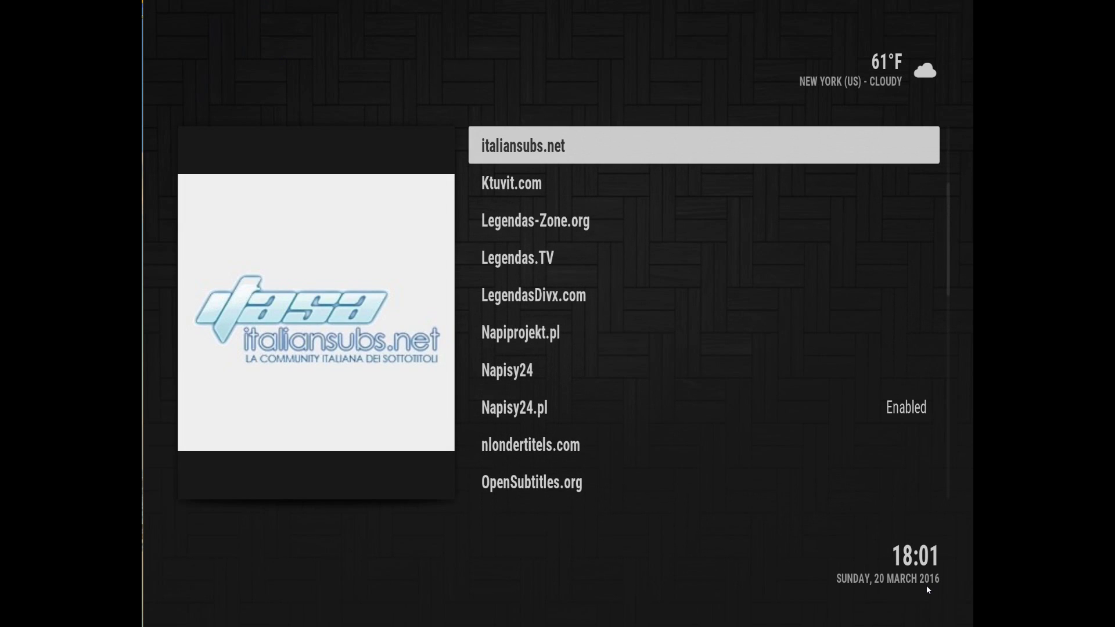
{"action": "key", "text": "Up"}
{"action": "key", "text": "Up"}
{"action": "key", "text": "Up"}
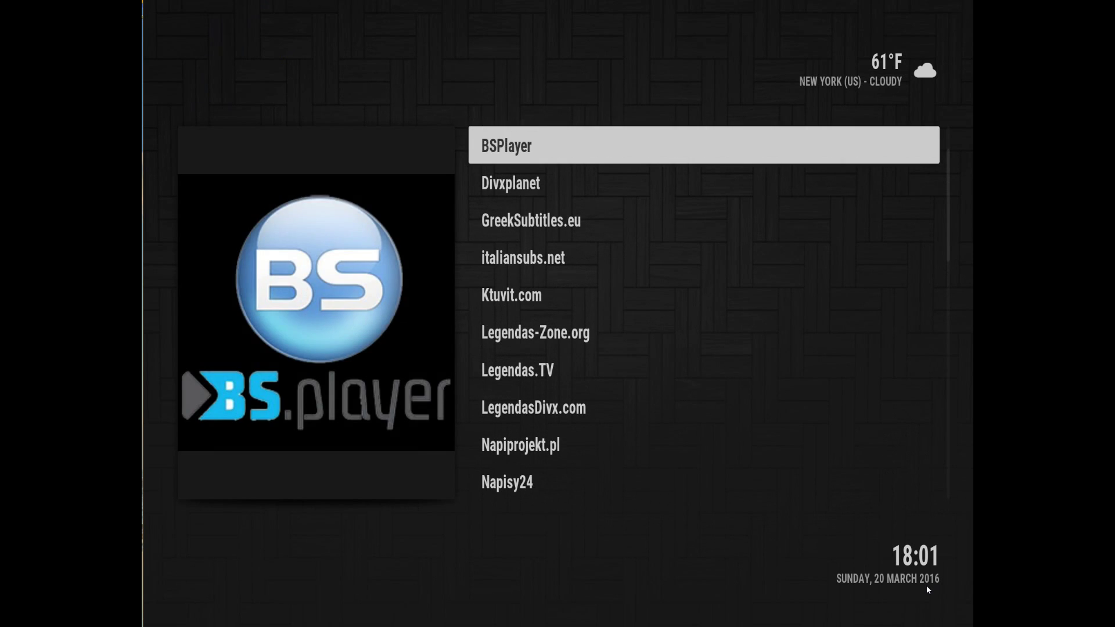
{"action": "key", "text": "Up"}
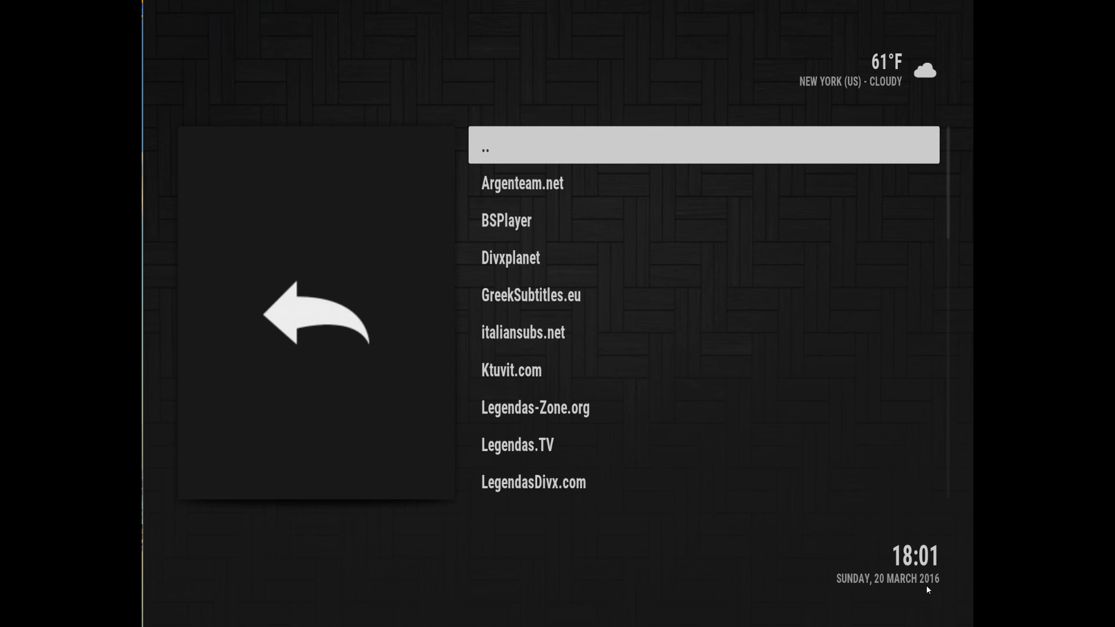
{"action": "key", "text": "Down"}
{"action": "key", "text": "Down"}
{"action": "key", "text": "Down"}
{"action": "key", "text": "Down"}
{"action": "key", "text": "Down"}
{"action": "key", "text": "Down"}
{"action": "key", "text": "Down"}
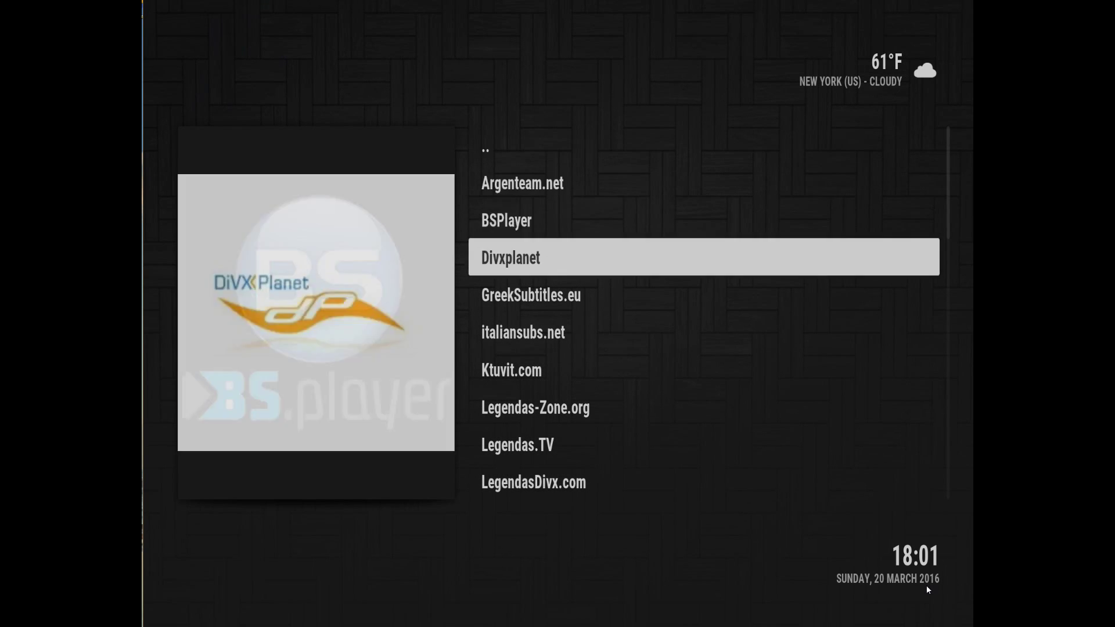
{"action": "key", "text": "Down"}
{"action": "key", "text": "Down"}
{"action": "key", "text": "Down"}
{"action": "key", "text": "Down"}
{"action": "key", "text": "Down"}
{"action": "key", "text": "Down"}
{"action": "key", "text": "Down"}
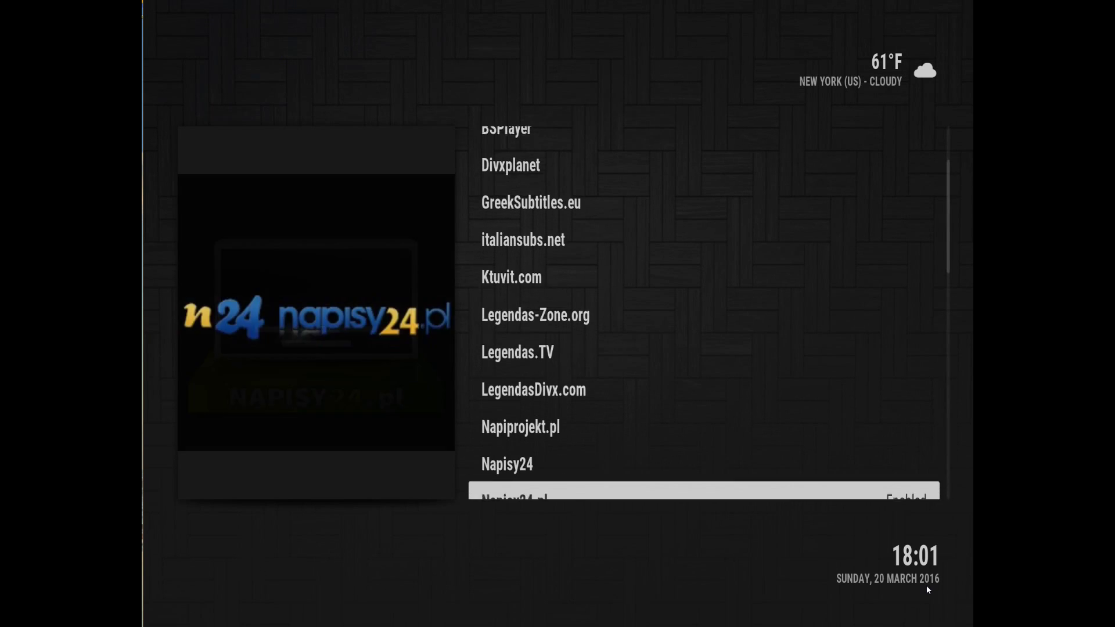
{"action": "key", "text": "Down"}
{"action": "key", "text": "Down"}
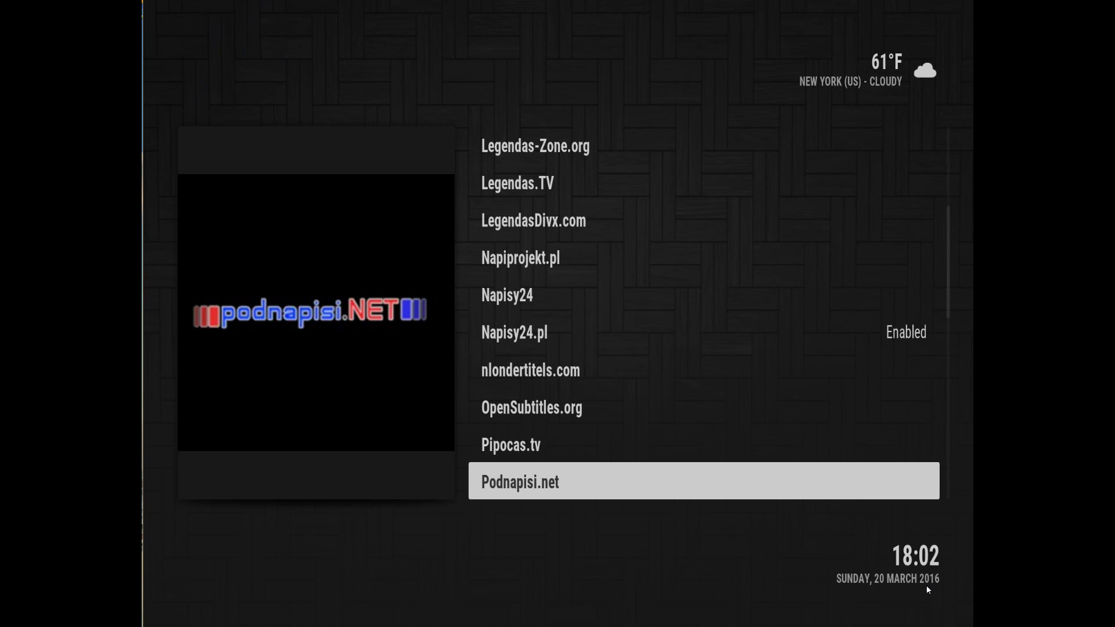
- Back out of the subtitle services to Settings and enter the Videos settings
{"action": "key", "text": "Escape"}
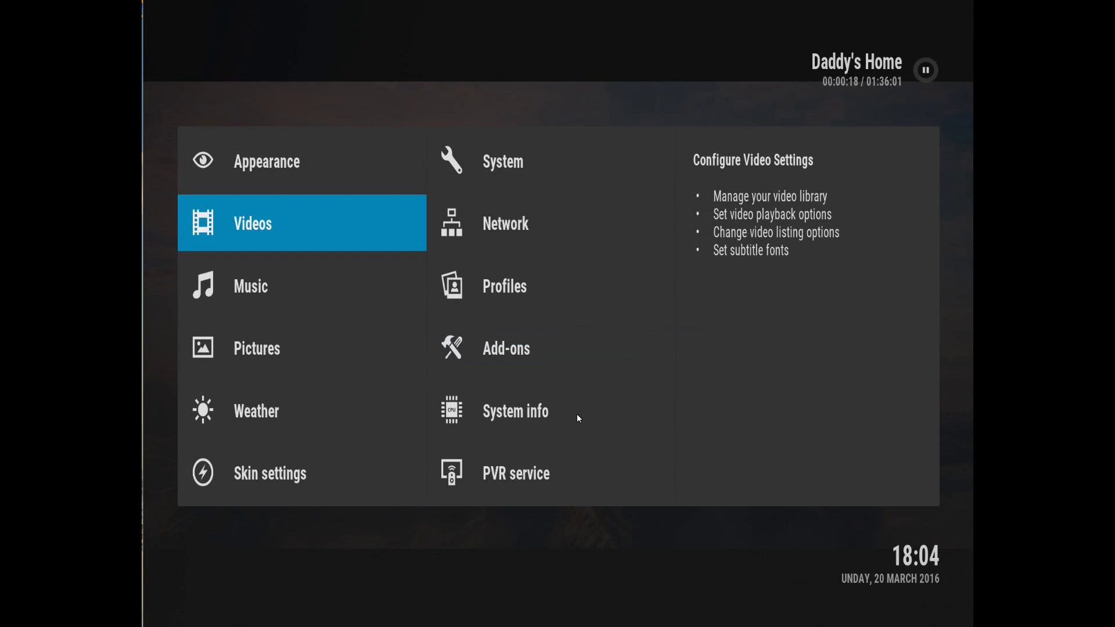
{"action": "key", "text": "Right"}
{"action": "key", "text": "Down"}
{"action": "key", "text": "Down"}
{"action": "key", "text": "Down"}
{"action": "key", "text": "Down"}
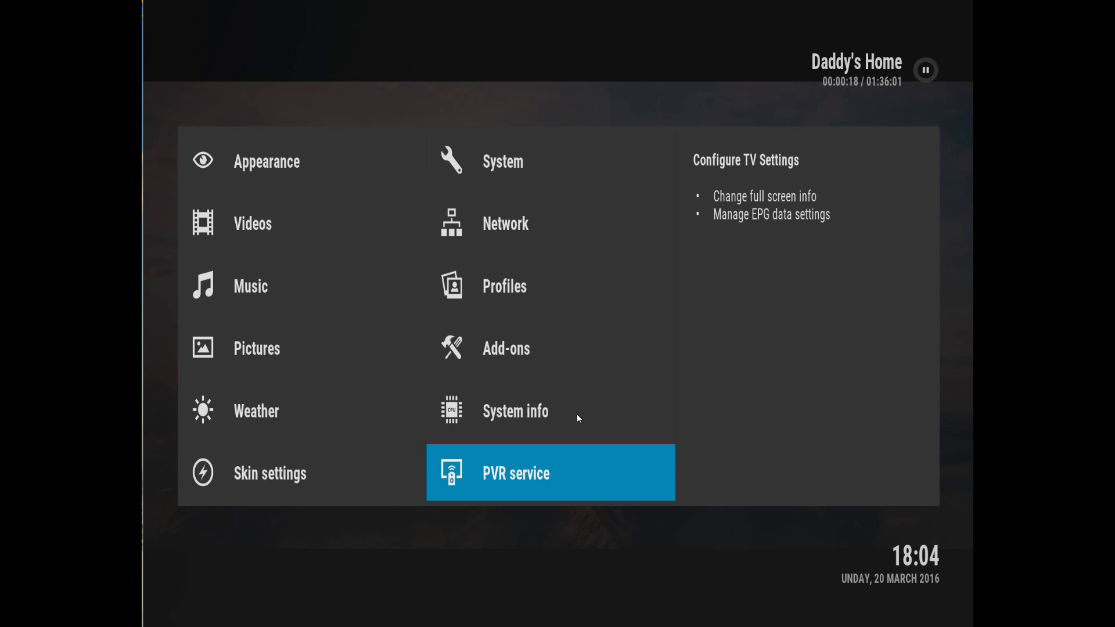
{"action": "key", "text": "Up"}
{"action": "key", "text": "Up"}
{"action": "key", "text": "Up"}
{"action": "key", "text": "Up"}
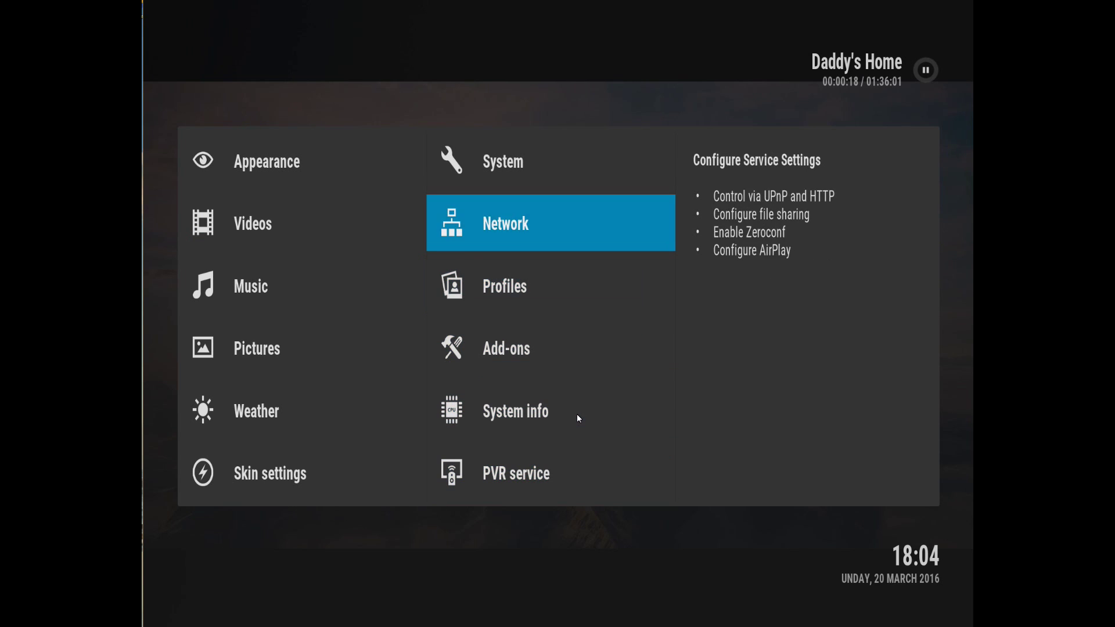
{"action": "key", "text": "Left"}
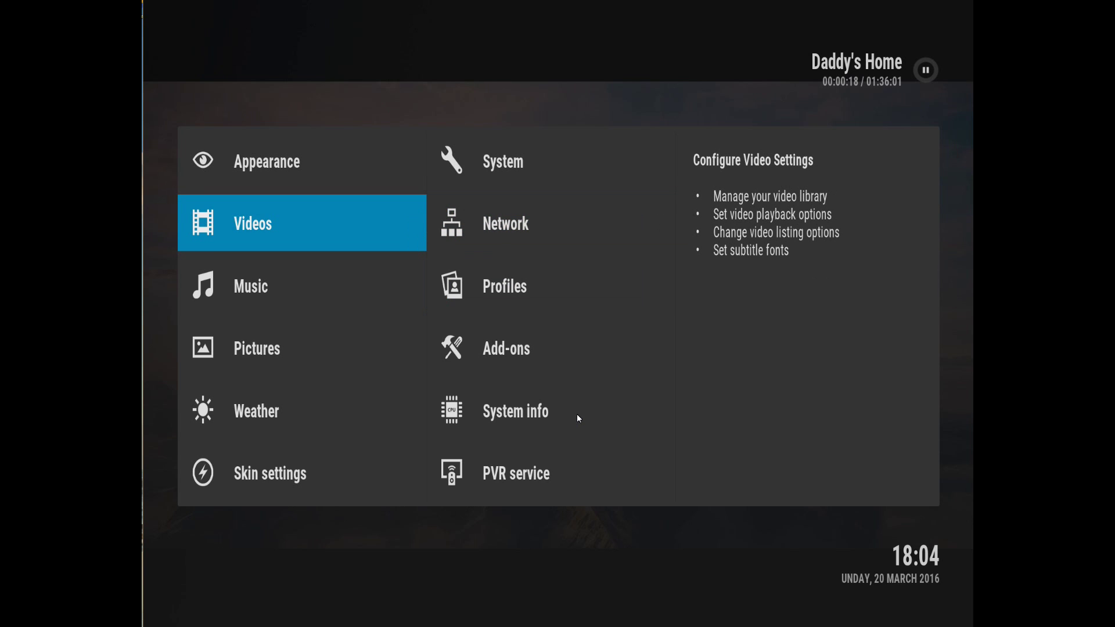
{"action": "key", "text": "Return"}
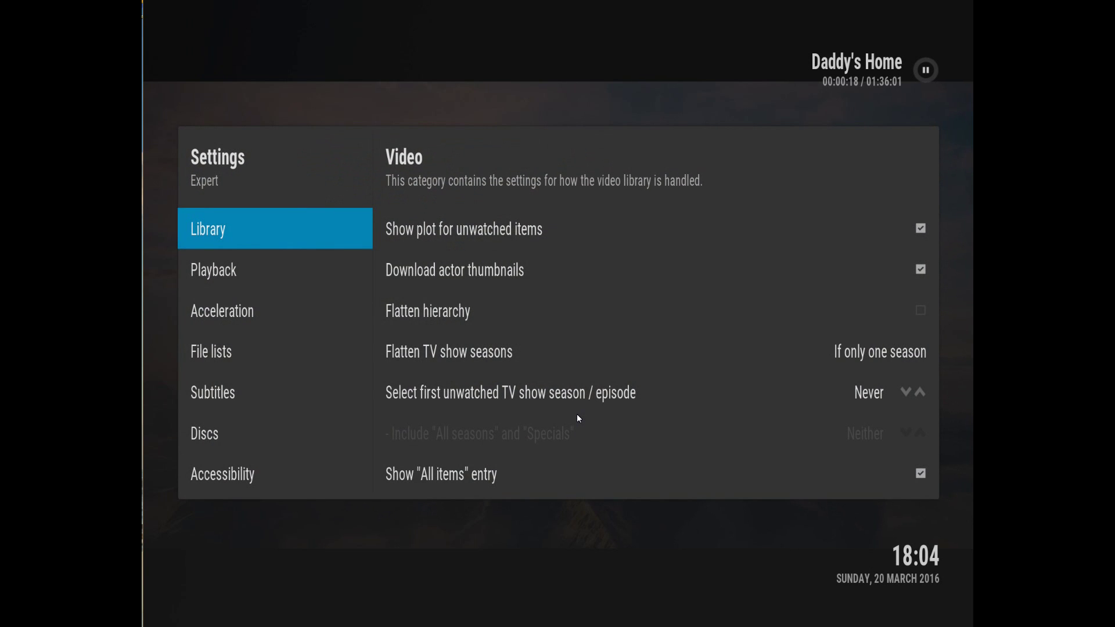
- Switch to the Subtitles category and highlight Preferred subtitle language, currently Spanish
{"action": "key", "text": "Down"}
{"action": "key", "text": "Down"}
{"action": "key", "text": "Down"}
{"action": "key", "text": "Down"}
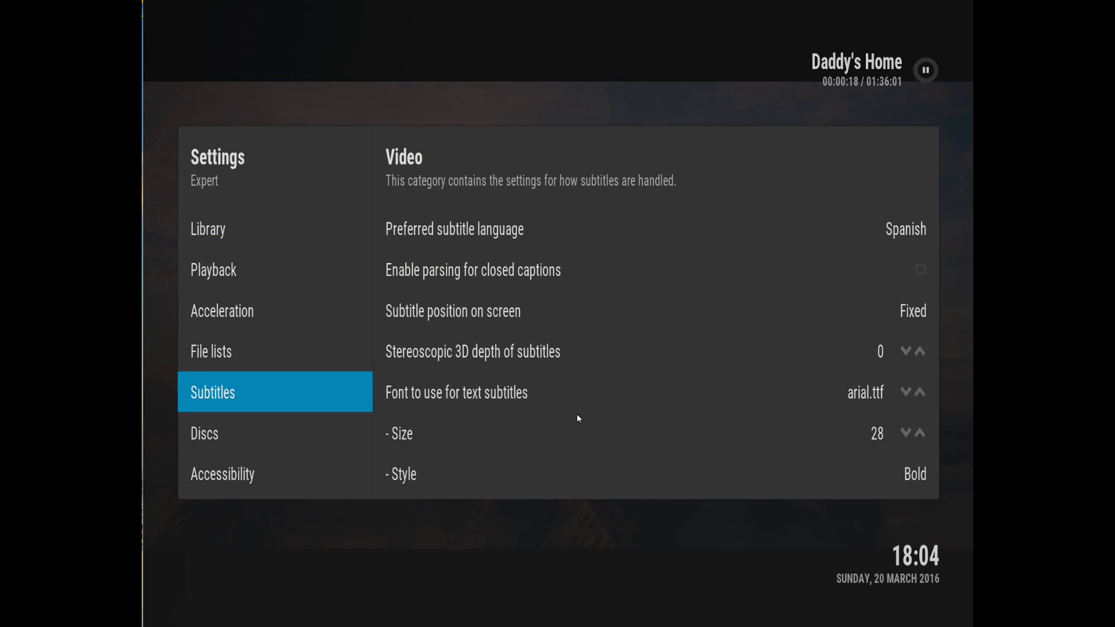
{"action": "key", "text": "Right"}
{"action": "key", "text": "Down"}
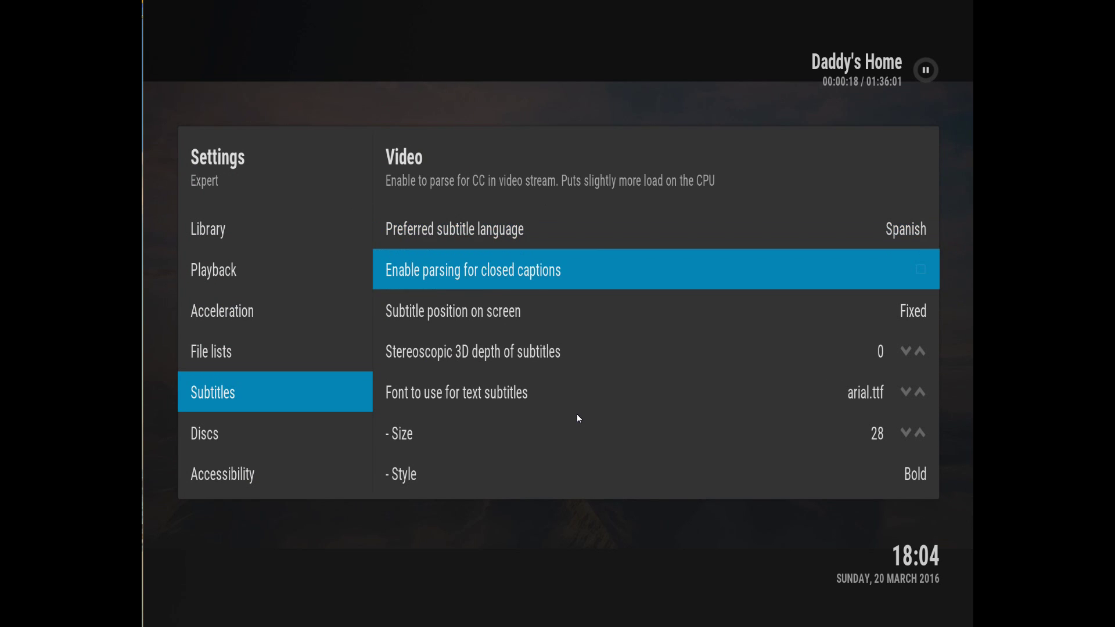
{"action": "key", "text": "Up"}
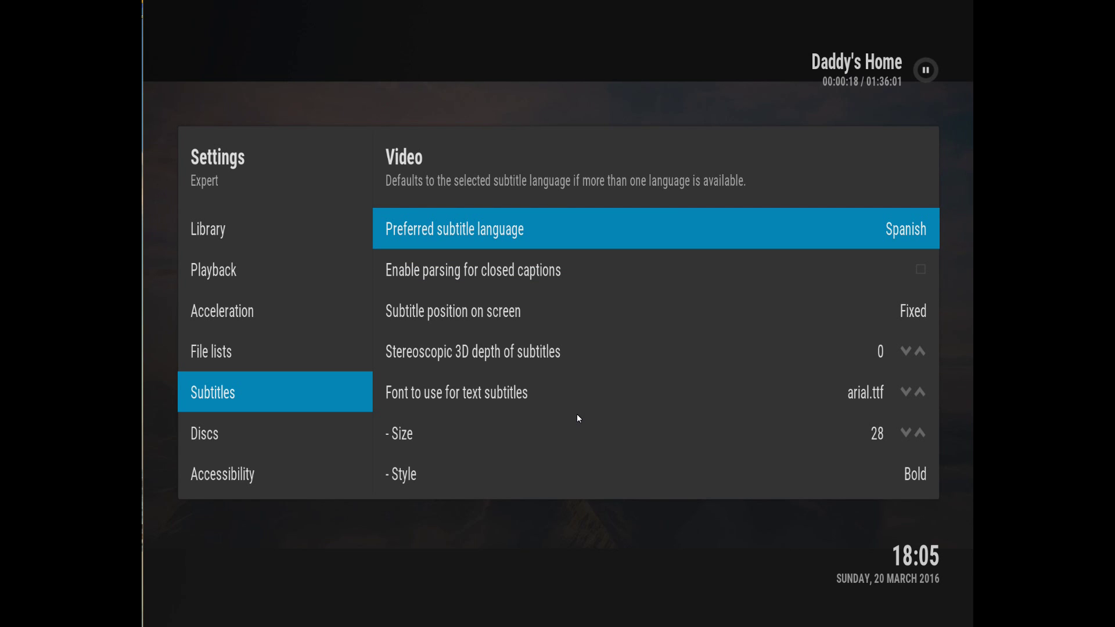
- Pick English in the Preferred subtitle language list, replacing Spanish
{"action": "key", "text": "Return"}
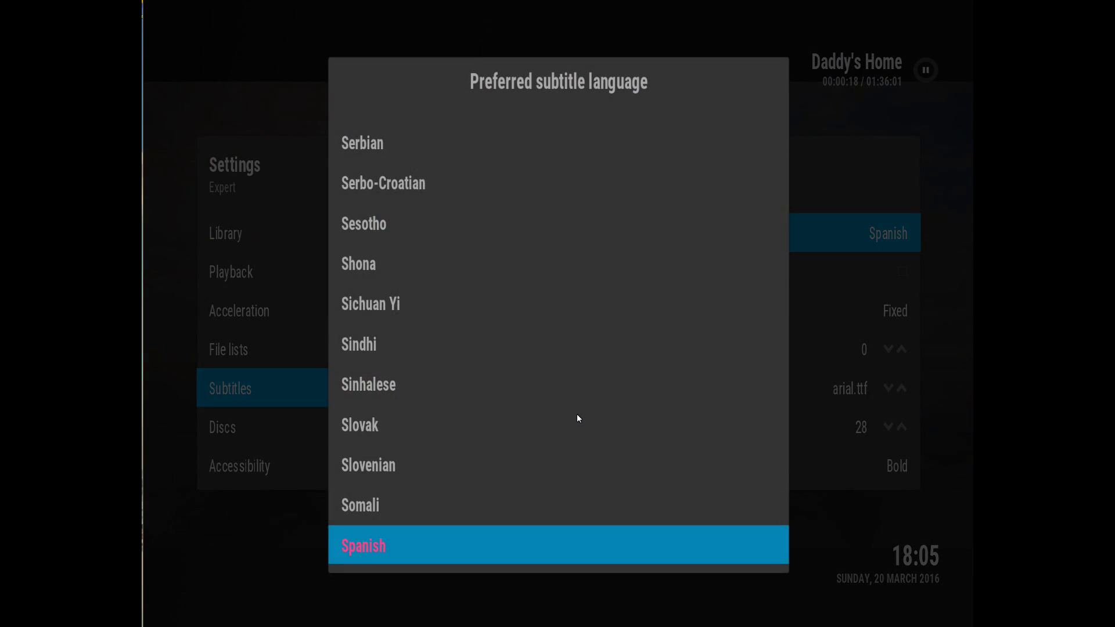
{"action": "key", "text": "Up"}
{"action": "key", "text": "Up"}
{"action": "key", "text": "Up"}
{"action": "key", "text": "Up"}
{"action": "key", "text": "Up"}
{"action": "key", "text": "Up"}
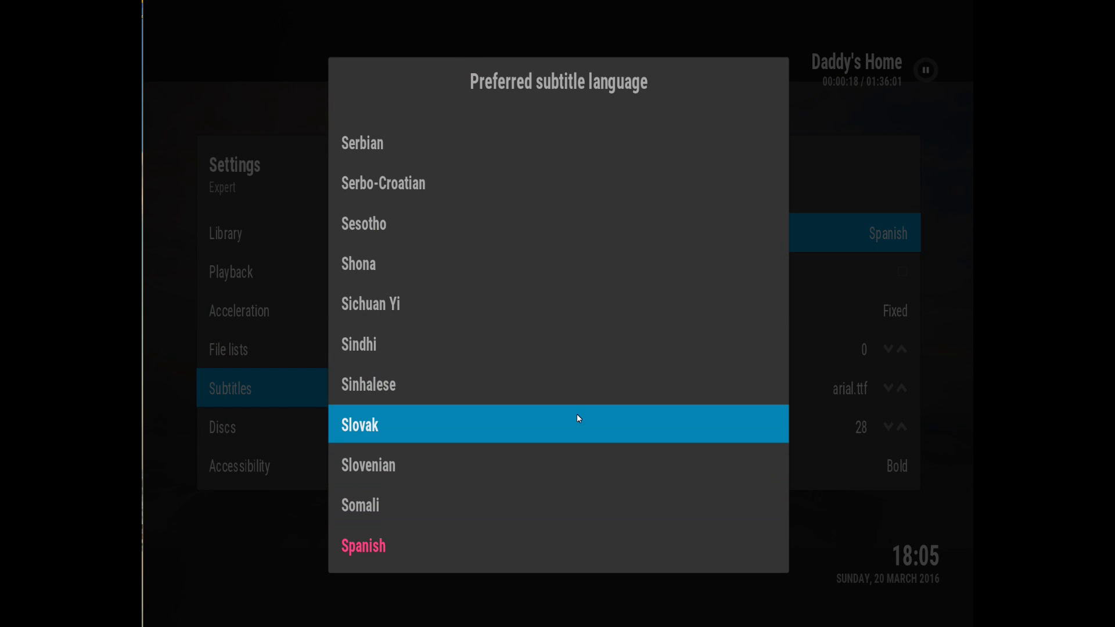
{"action": "key", "text": "Down"}
{"action": "key", "text": "Down"}
{"action": "key", "text": "Down"}
{"action": "key", "text": "Down"}
{"action": "key", "text": "Down"}
{"action": "key", "text": "Down"}
{"action": "key", "text": "Down"}
{"action": "key", "text": "Down"}
{"action": "key", "text": "Down"}
{"action": "key", "text": "Down"}
{"action": "key", "text": "Down"}
{"action": "key", "text": "Down"}
{"action": "key", "text": "Down"}
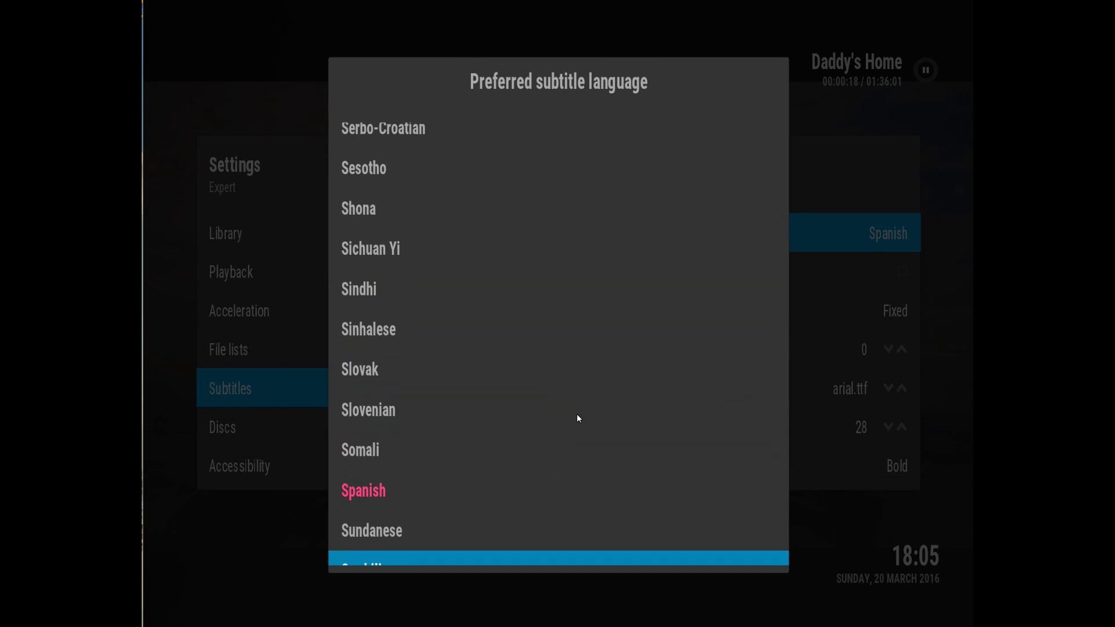
{"action": "key", "text": "Down"}
{"action": "key", "text": "Down"}
{"action": "key", "text": "Down"}
{"action": "key", "text": "Down"}
{"action": "key", "text": "Down"}
{"action": "key", "text": "Down"}
{"action": "key", "text": "Down"}
{"action": "key", "text": "Down"}
{"action": "key", "text": "Down"}
{"action": "key", "text": "Down"}
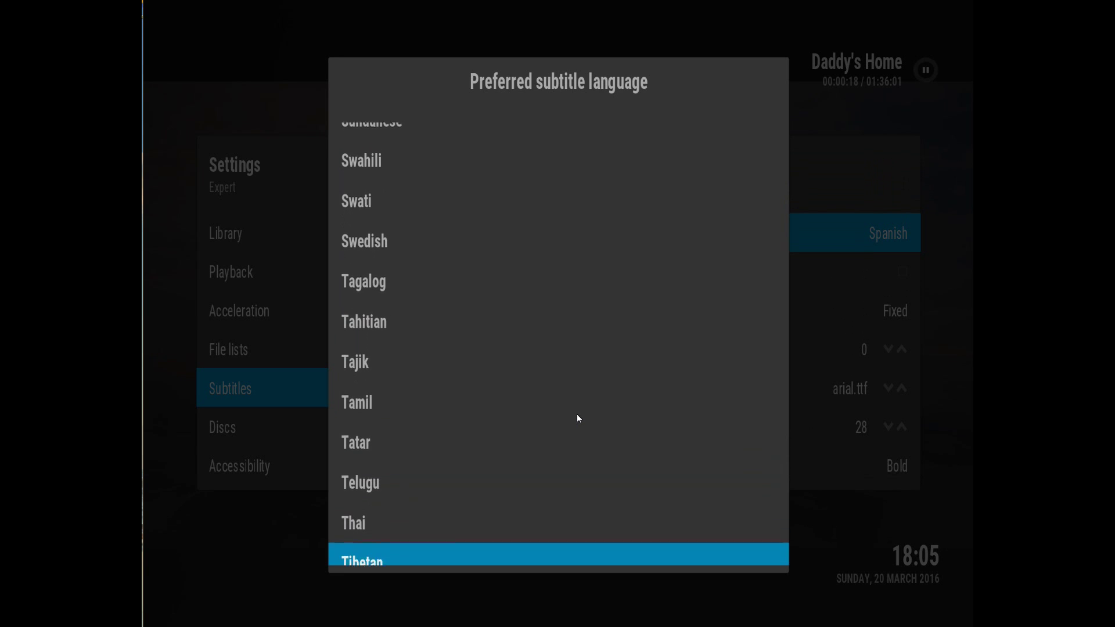
{"action": "key", "text": "Down"}
{"action": "key", "text": "Down"}
{"action": "key", "text": "Down"}
{"action": "key", "text": "Down"}
{"action": "key", "text": "Down"}
{"action": "key", "text": "Down"}
{"action": "key", "text": "Down"}
{"action": "key", "text": "Down"}
{"action": "key", "text": "Down"}
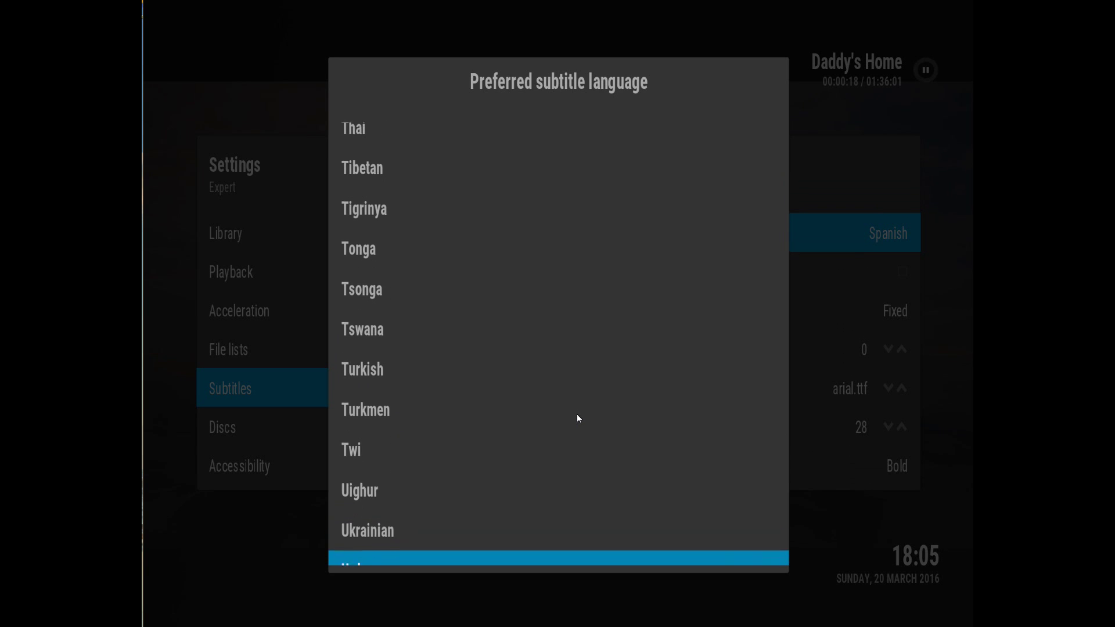
{"action": "key", "text": "Down"}
{"action": "key", "text": "Down"}
{"action": "key", "text": "Down"}
{"action": "key", "text": "Down"}
{"action": "key", "text": "Down"}
{"action": "key", "text": "Down"}
{"action": "key", "text": "Down"}
{"action": "key", "text": "Down"}
{"action": "key", "text": "Down"}
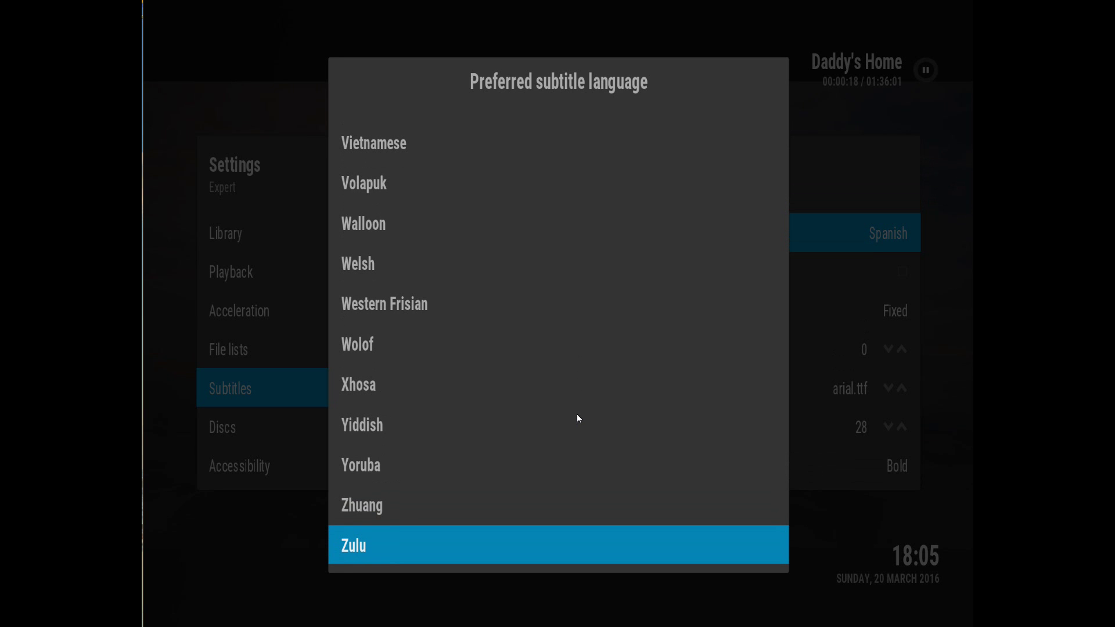
{"action": "key", "text": "Up"}
{"action": "key", "text": "Up"}
{"action": "key", "text": "Up"}
{"action": "key", "text": "Up"}
{"action": "key", "text": "Up"}
{"action": "key", "text": "Up"}
{"action": "key", "text": "Up"}
{"action": "key", "text": "Up"}
{"action": "key", "text": "Up"}
{"action": "key", "text": "Up"}
{"action": "key", "text": "Up"}
{"action": "key", "text": "Up"}
{"action": "key", "text": "Up"}
{"action": "key", "text": "Up"}
{"action": "key", "text": "Up"}
{"action": "key", "text": "Up"}
{"action": "key", "text": "Up"}
{"action": "key", "text": "Up"}
{"action": "key", "text": "Up"}
{"action": "key", "text": "Up"}
{"action": "key", "text": "Up"}
{"action": "key", "text": "Up"}
{"action": "key", "text": "Up"}
{"action": "key", "text": "Up"}
{"action": "key", "text": "Up"}
{"action": "key", "text": "Up"}
{"action": "key", "text": "Up"}
{"action": "key", "text": "Up"}
{"action": "key", "text": "Up"}
{"action": "key", "text": "Up"}
{"action": "key", "text": "Up"}
{"action": "key", "text": "Up"}
{"action": "key", "text": "Up"}
{"action": "key", "text": "Up"}
{"action": "key", "text": "Up"}
{"action": "key", "text": "Up"}
{"action": "key", "text": "Up"}
{"action": "key", "text": "Up"}
{"action": "key", "text": "Up"}
{"action": "key", "text": "Up"}
{"action": "key", "text": "Up"}
{"action": "key", "text": "Up"}
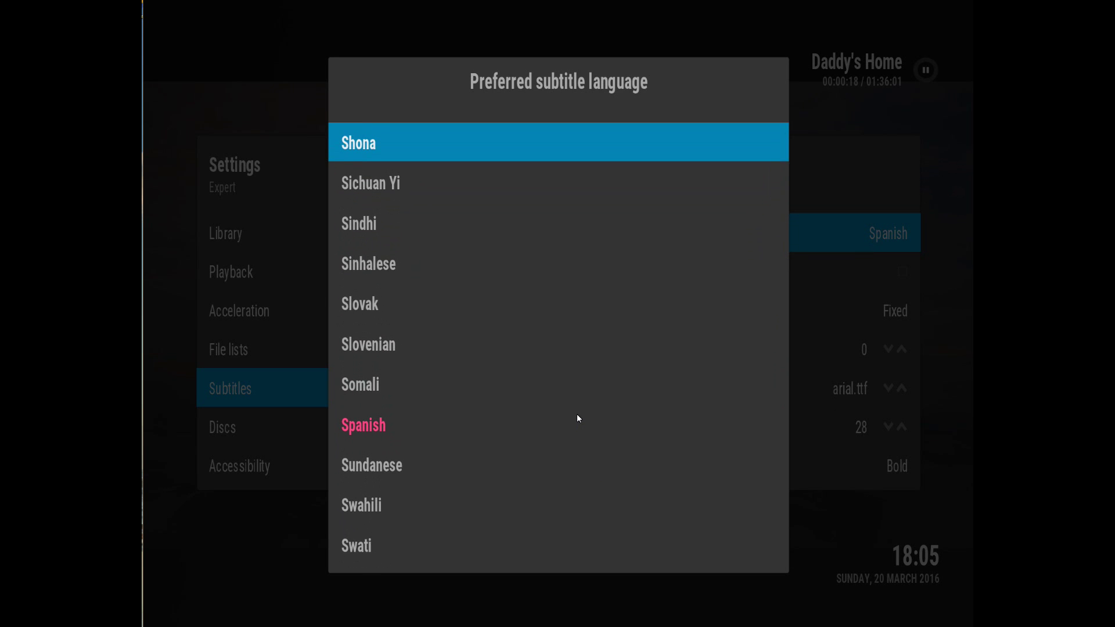
{"action": "key", "text": "Up"}
{"action": "key", "text": "Up"}
{"action": "key", "text": "Up"}
{"action": "key", "text": "Up"}
{"action": "key", "text": "Up"}
{"action": "key", "text": "Up"}
{"action": "key", "text": "Up"}
{"action": "key", "text": "Up"}
{"action": "key", "text": "Up"}
{"action": "key", "text": "Up"}
{"action": "key", "text": "Up"}
{"action": "key", "text": "Up"}
{"action": "key", "text": "Up"}
{"action": "key", "text": "Up"}
{"action": "key", "text": "Up"}
{"action": "key", "text": "Up"}
{"action": "key", "text": "Up"}
{"action": "key", "text": "Up"}
{"action": "key", "text": "Up"}
{"action": "key", "text": "Up"}
{"action": "key", "text": "Up"}
{"action": "key", "text": "Up"}
{"action": "key", "text": "Up"}
{"action": "key", "text": "Up"}
{"action": "key", "text": "Up"}
{"action": "key", "text": "Up"}
{"action": "key", "text": "Up"}
{"action": "key", "text": "Up"}
{"action": "key", "text": "Up"}
{"action": "key", "text": "Up"}
{"action": "key", "text": "Up"}
{"action": "key", "text": "Up"}
{"action": "key", "text": "Up"}
{"action": "key", "text": "Up"}
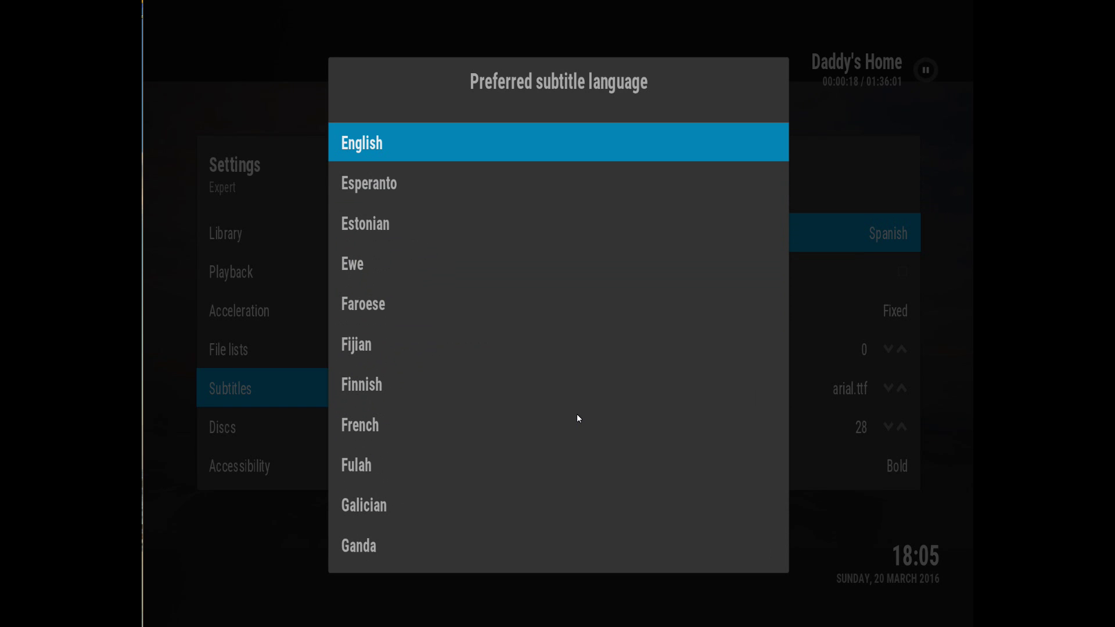
{"action": "key", "text": "Return"}
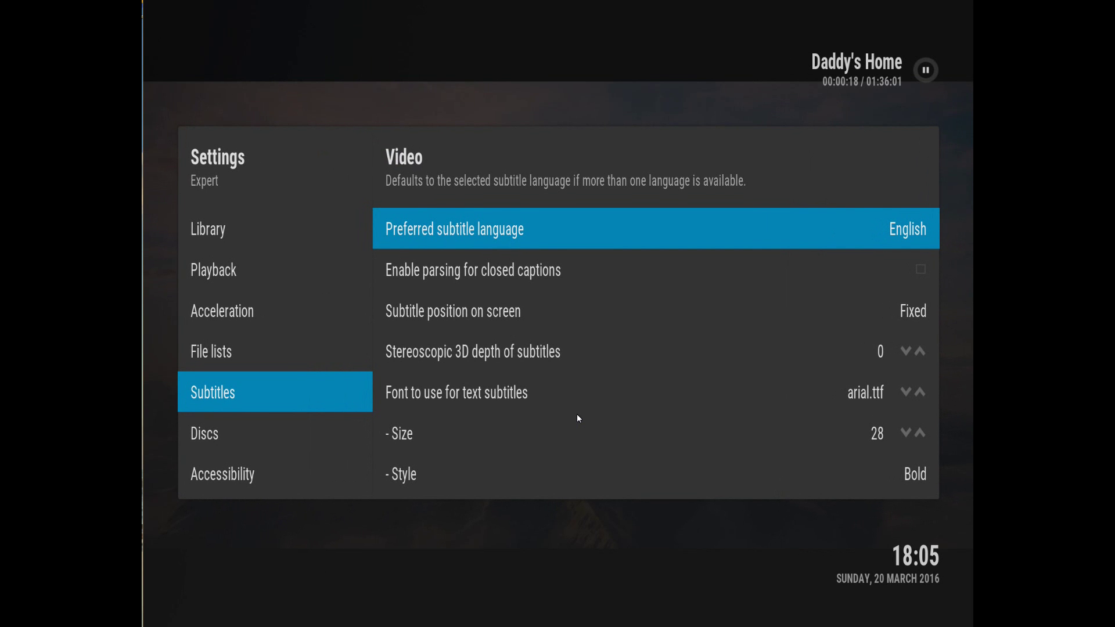
- Open the 'Languages to download subtitles for' list, which currently has Spanish
{"action": "key", "text": "Down"}
{"action": "key", "text": "Down"}
{"action": "key", "text": "Down"}
{"action": "key", "text": "Down"}
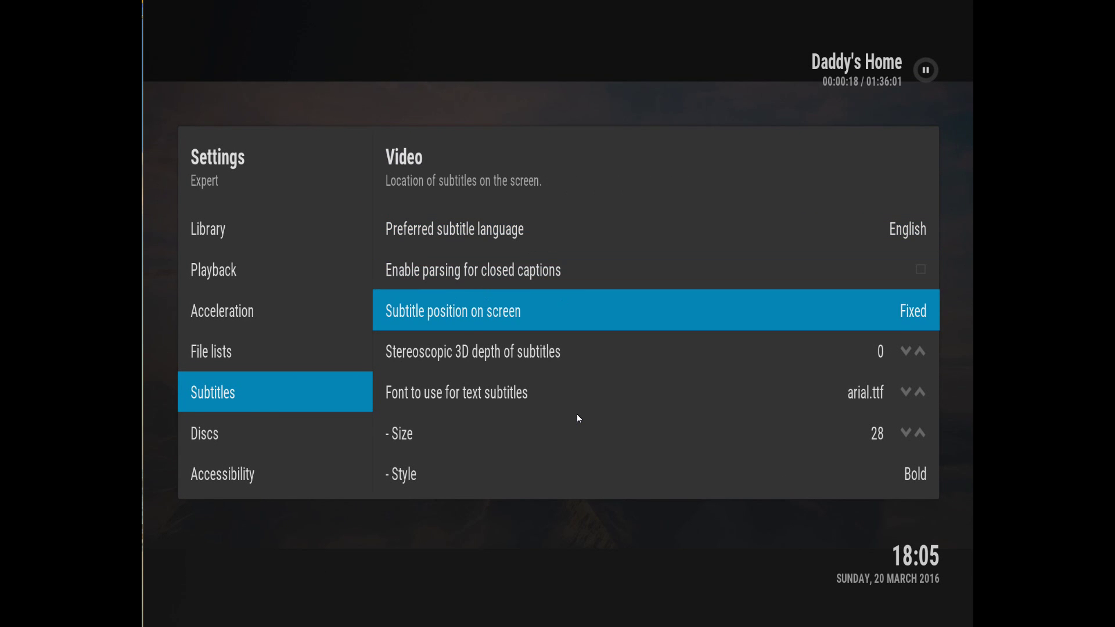
{"action": "key", "text": "Down"}
{"action": "key", "text": "Down"}
{"action": "key", "text": "Down"}
{"action": "key", "text": "Down"}
{"action": "key", "text": "Down"}
{"action": "key", "text": "Down"}
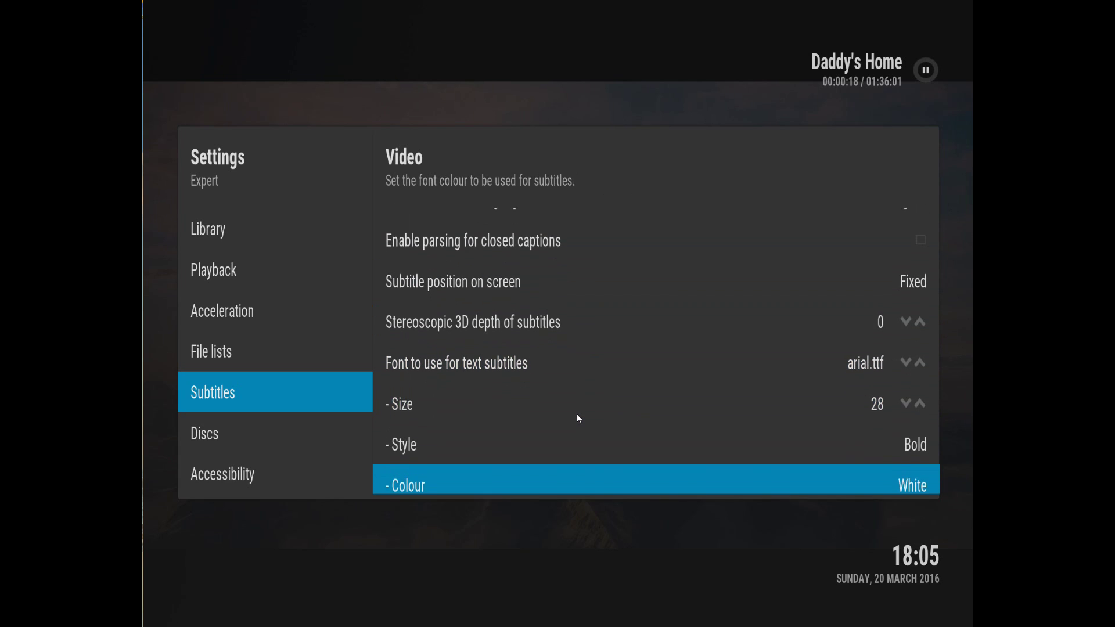
{"action": "key", "text": "Down"}
{"action": "key", "text": "Down"}
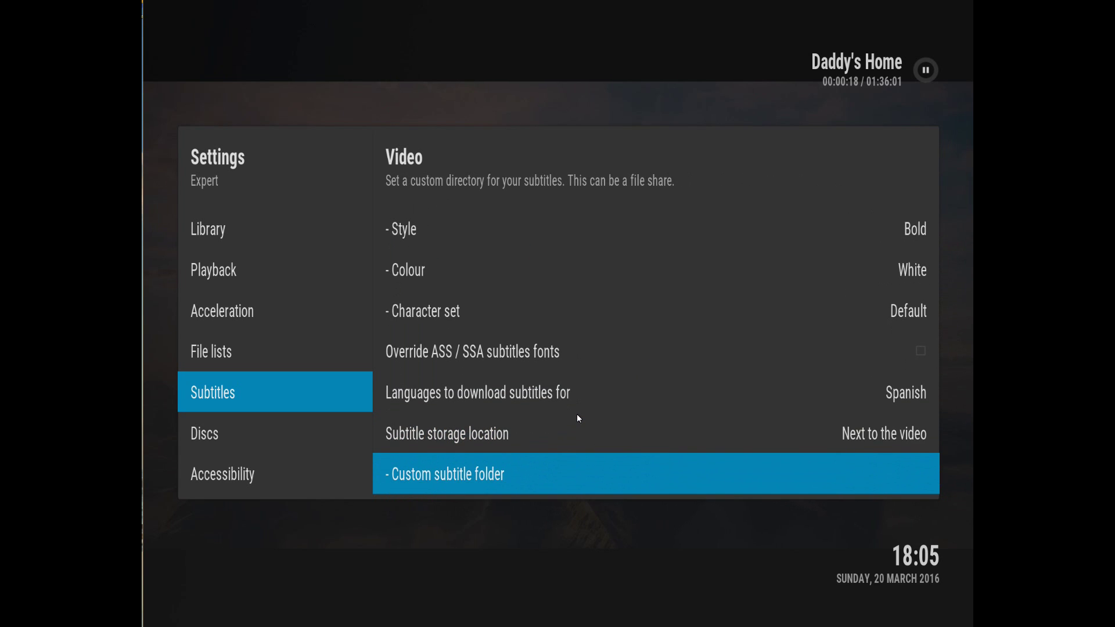
{"action": "key", "text": "Up"}
{"action": "key", "text": "Up"}
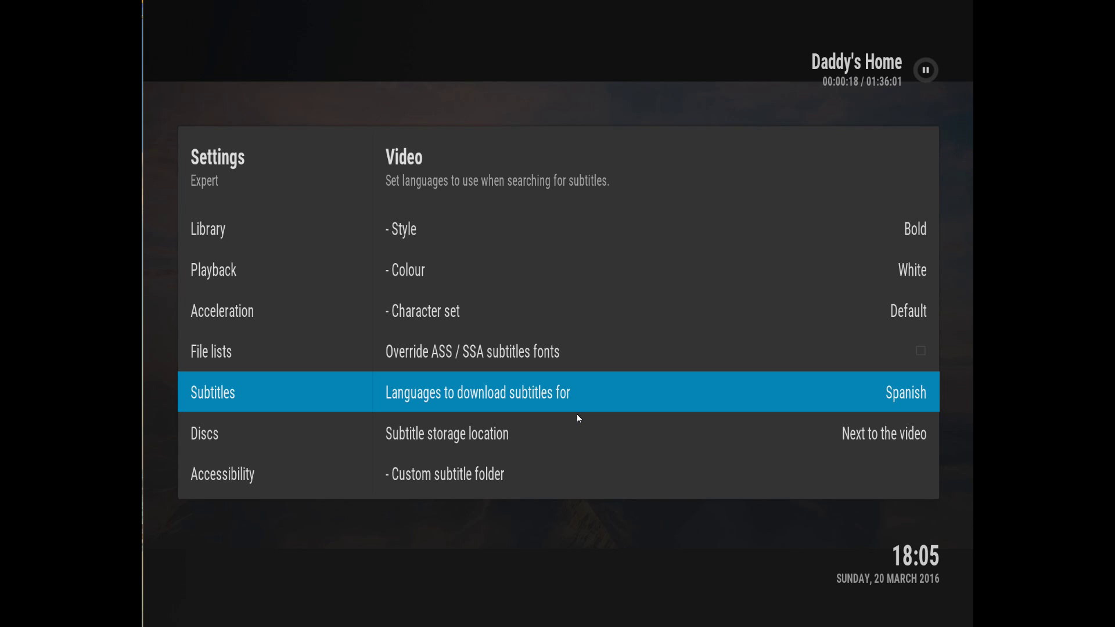
{"action": "key", "text": "Return"}
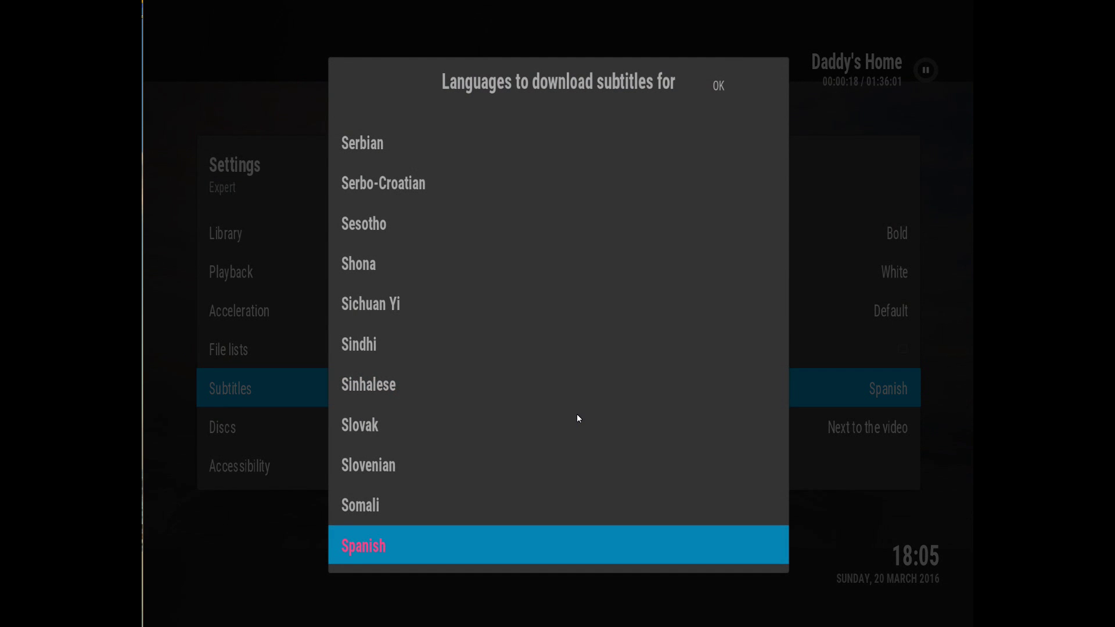
- Untick Spanish and move to English in the download languages list
{"action": "scroll", "coordinate": [576, 414], "scroll_direction": "down", "scroll_amount": 3}
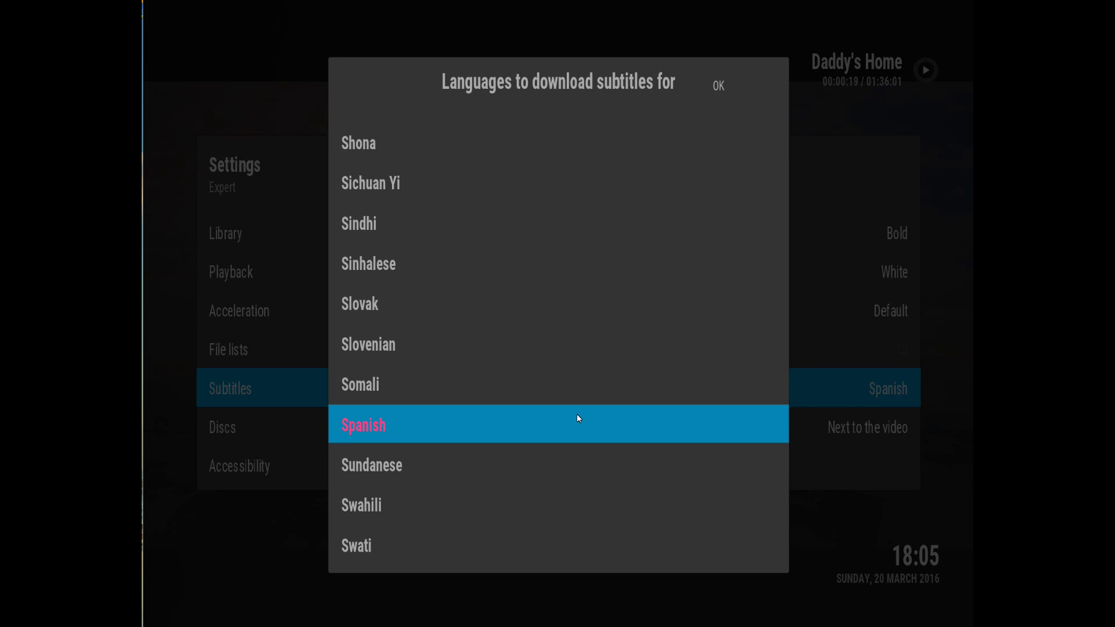
{"action": "left_click", "coordinate": [578, 414]}
{"action": "key", "text": "Down"}
{"action": "key", "text": "Down"}
{"action": "key", "text": "Down"}
{"action": "key", "text": "Down"}
{"action": "key", "text": "Down"}
{"action": "key", "text": "Down"}
{"action": "key", "text": "Down"}
{"action": "key", "text": "Down"}
{"action": "key", "text": "Down"}
{"action": "key", "text": "Down"}
{"action": "key", "text": "Down"}
{"action": "key", "text": "Down"}
{"action": "key", "text": "Down"}
{"action": "key", "text": "Down"}
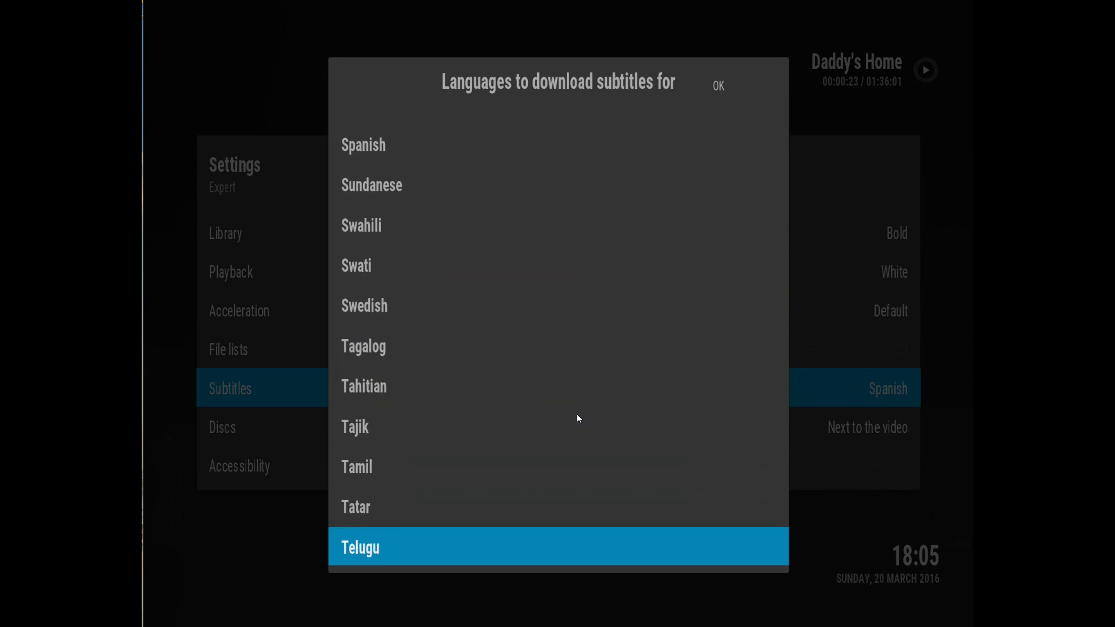
{"action": "key", "text": "Up"}
{"action": "key", "text": "Up"}
{"action": "key", "text": "Up"}
{"action": "key", "text": "Up"}
{"action": "key", "text": "Up"}
{"action": "key", "text": "Up"}
{"action": "key", "text": "Up"}
{"action": "key", "text": "Up"}
{"action": "key", "text": "Up"}
{"action": "key", "text": "Up"}
{"action": "key", "text": "Up"}
{"action": "key", "text": "Up"}
{"action": "key", "text": "Up"}
{"action": "key", "text": "Up"}
{"action": "key", "text": "Up"}
{"action": "key", "text": "Up"}
{"action": "key", "text": "Up"}
{"action": "key", "text": "Up"}
{"action": "key", "text": "Up"}
{"action": "key", "text": "Up"}
{"action": "key", "text": "Up"}
{"action": "key", "text": "Up"}
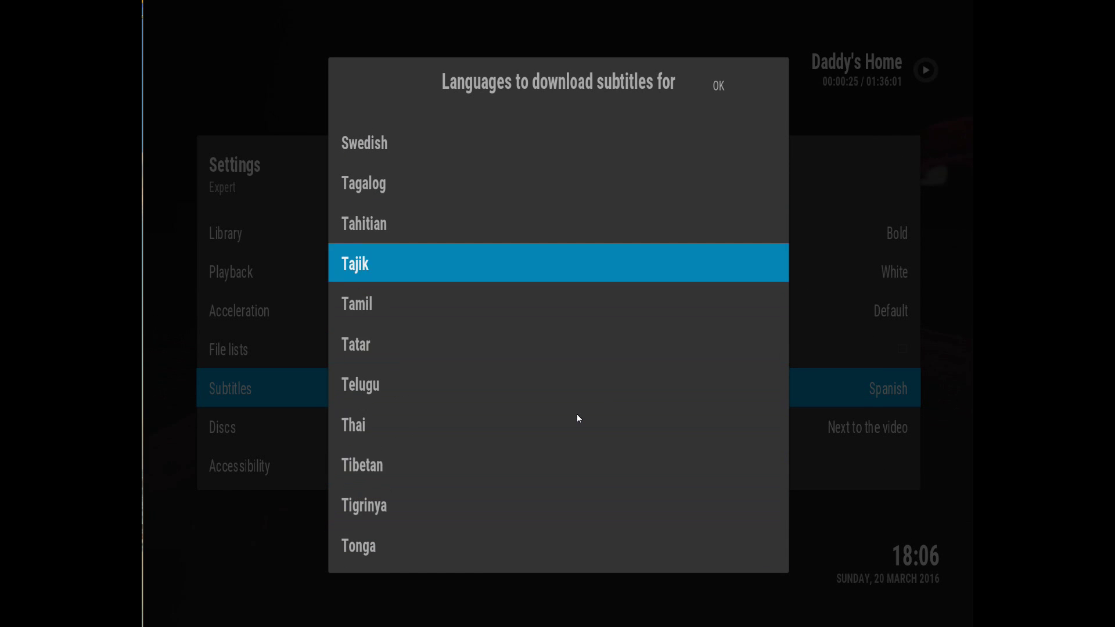
{"action": "key", "text": "Up"}
{"action": "key", "text": "Up"}
{"action": "key", "text": "Up"}
{"action": "key", "text": "Up"}
{"action": "key", "text": "Up"}
{"action": "key", "text": "Up"}
{"action": "key", "text": "Up"}
{"action": "key", "text": "Up"}
{"action": "key", "text": "Up"}
{"action": "key", "text": "Up"}
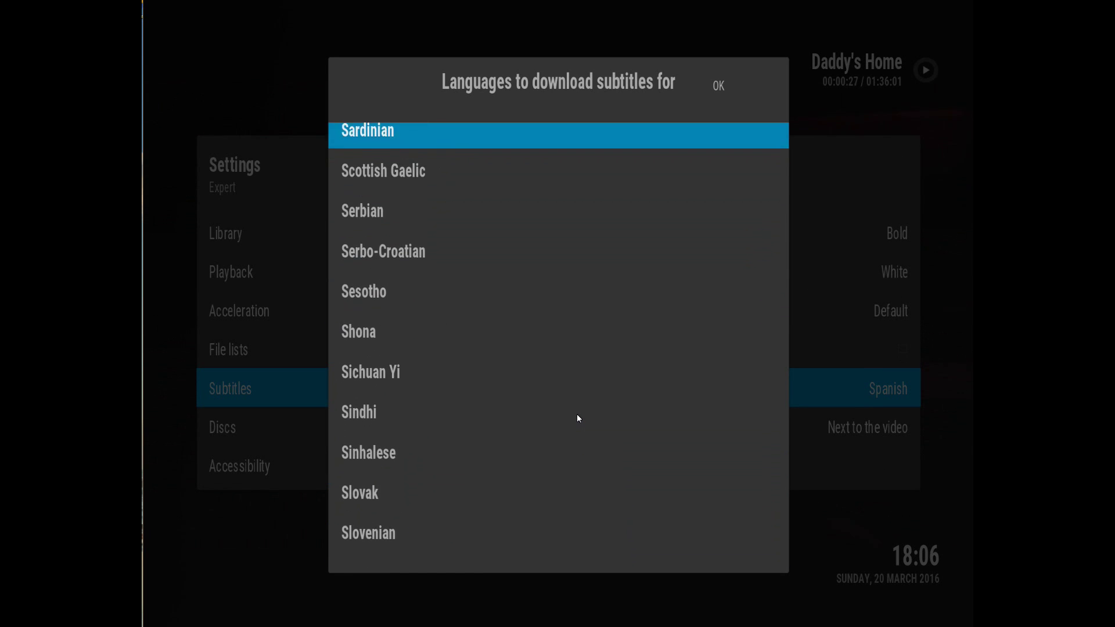
{"action": "key", "text": "Up"}
{"action": "key", "text": "Up"}
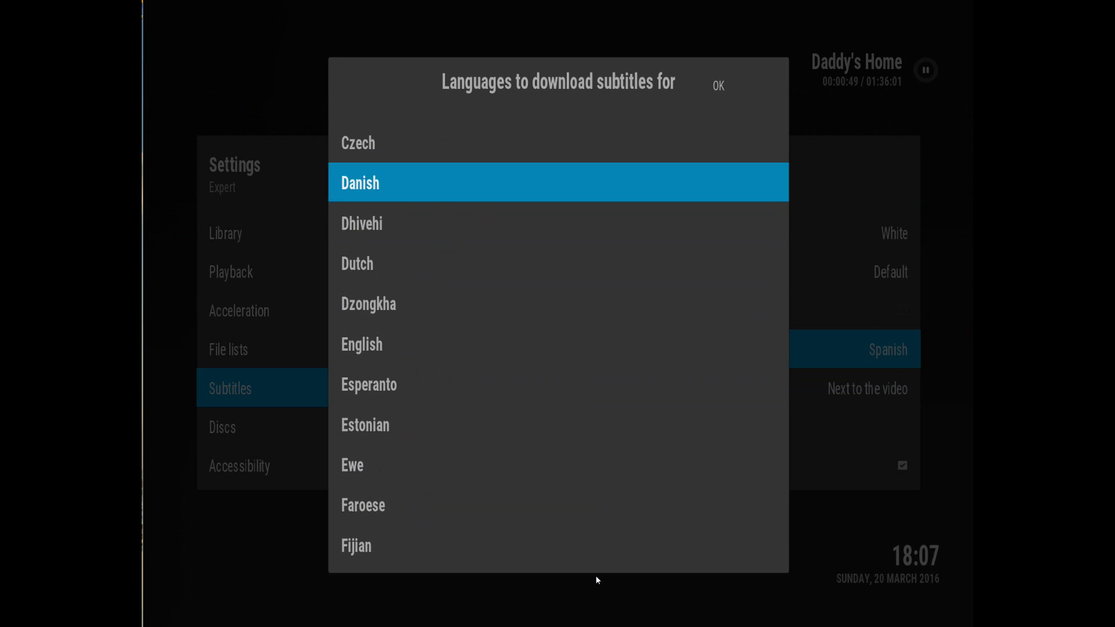
{"action": "key", "text": "Down"}
{"action": "key", "text": "Down"}
{"action": "key", "text": "Down"}
{"action": "key", "text": "Down"}
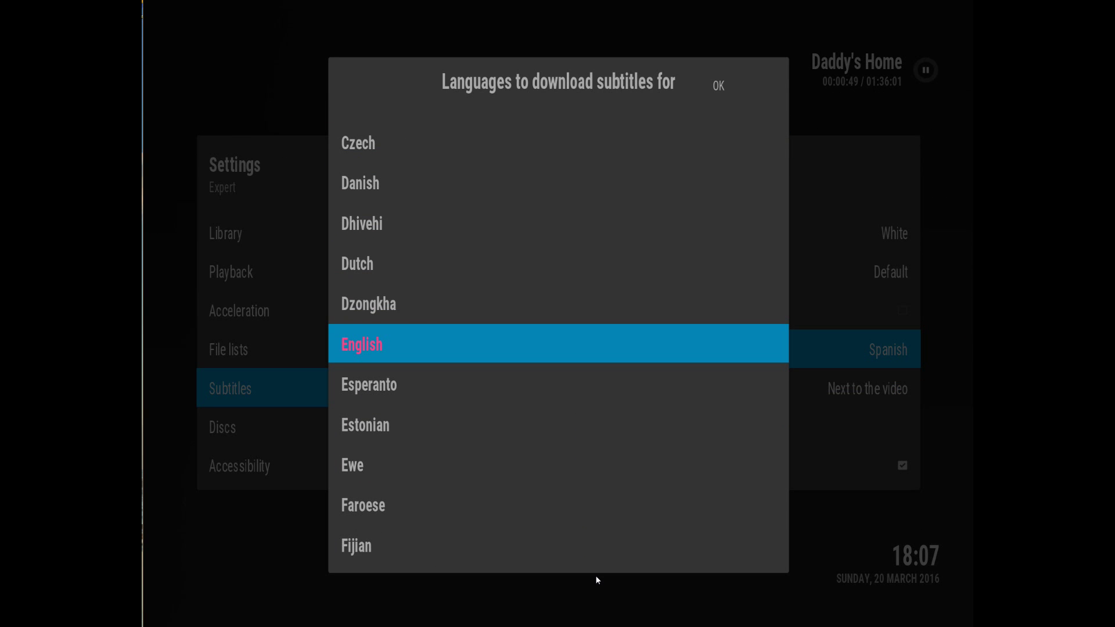
{"action": "key", "text": "Up"}
{"action": "key", "text": "Up"}
{"action": "key", "text": "Down"}
{"action": "key", "text": "Down"}
{"action": "key", "text": "Down"}
{"action": "key", "text": "Down"}
{"action": "key", "text": "Down"}
{"action": "key", "text": "Down"}
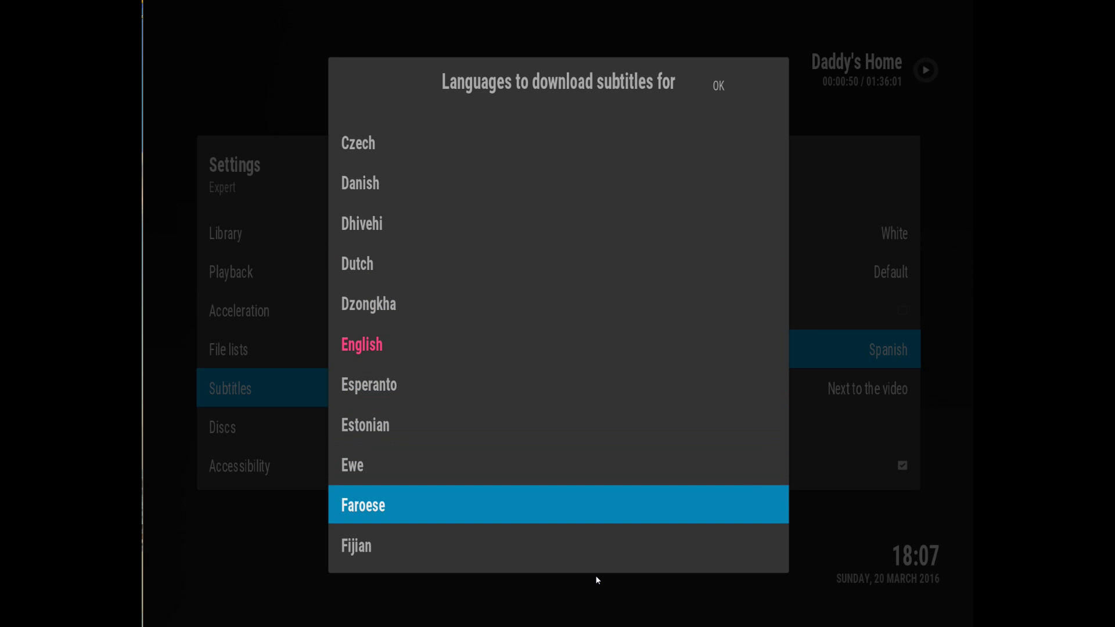
{"action": "key", "text": "Up"}
{"action": "key", "text": "Up"}
{"action": "key", "text": "Up"}
{"action": "key", "text": "Up"}
{"action": "key", "text": "Down"}
{"action": "key", "text": "Down"}
{"action": "key", "text": "Up"}
{"action": "key", "text": "Up"}
{"action": "key", "text": "Up"}
- Move down to Polish and confirm English and Polish with OK
{"action": "key", "text": "Down"}
{"action": "key", "text": "Down"}
{"action": "key", "text": "Down"}
{"action": "key", "text": "Down"}
{"action": "key", "text": "Down"}
{"action": "key", "text": "Down"}
{"action": "key", "text": "Down"}
{"action": "key", "text": "Down"}
{"action": "key", "text": "Down"}
{"action": "key", "text": "Down"}
{"action": "key", "text": "Down"}
{"action": "key", "text": "Down"}
{"action": "key", "text": "Down"}
{"action": "key", "text": "Down"}
{"action": "key", "text": "Down"}
{"action": "key", "text": "Down"}
{"action": "key", "text": "Down"}
{"action": "key", "text": "Down"}
{"action": "key", "text": "Down"}
{"action": "key", "text": "Down"}
{"action": "key", "text": "Down"}
{"action": "key", "text": "Down"}
{"action": "key", "text": "Down"}
{"action": "key", "text": "Down"}
{"action": "key", "text": "Down"}
{"action": "key", "text": "Down"}
{"action": "key", "text": "Down"}
{"action": "key", "text": "Down"}
{"action": "key", "text": "Down"}
{"action": "key", "text": "Down"}
{"action": "key", "text": "Down"}
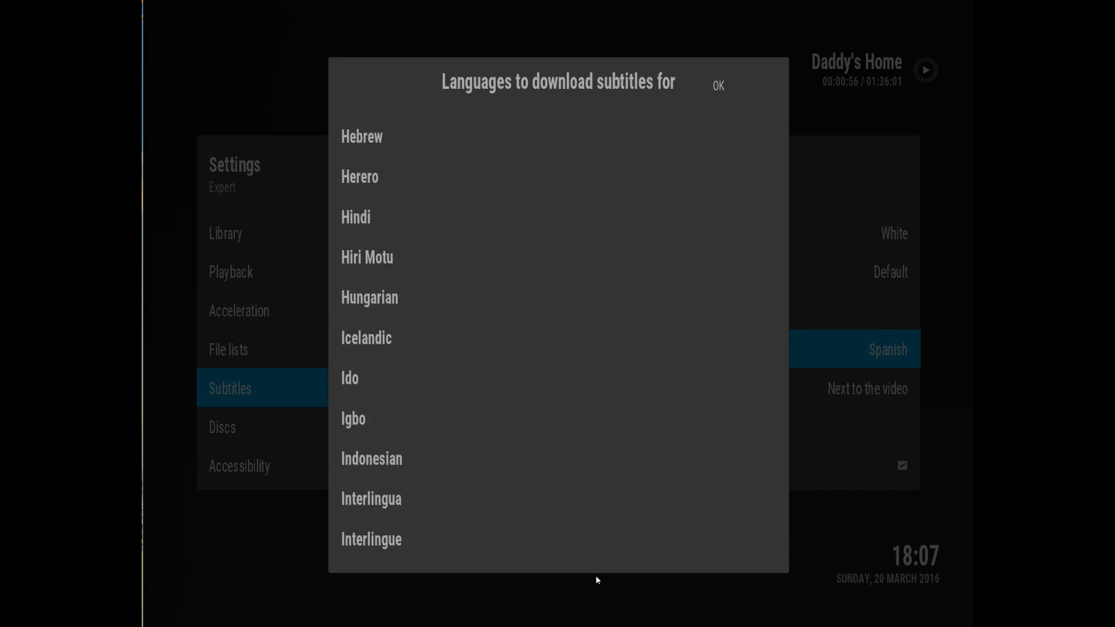
{"action": "key", "text": "Down"}
{"action": "key", "text": "Down"}
{"action": "key", "text": "Down"}
{"action": "key", "text": "Down"}
{"action": "key", "text": "Down"}
{"action": "key", "text": "Down"}
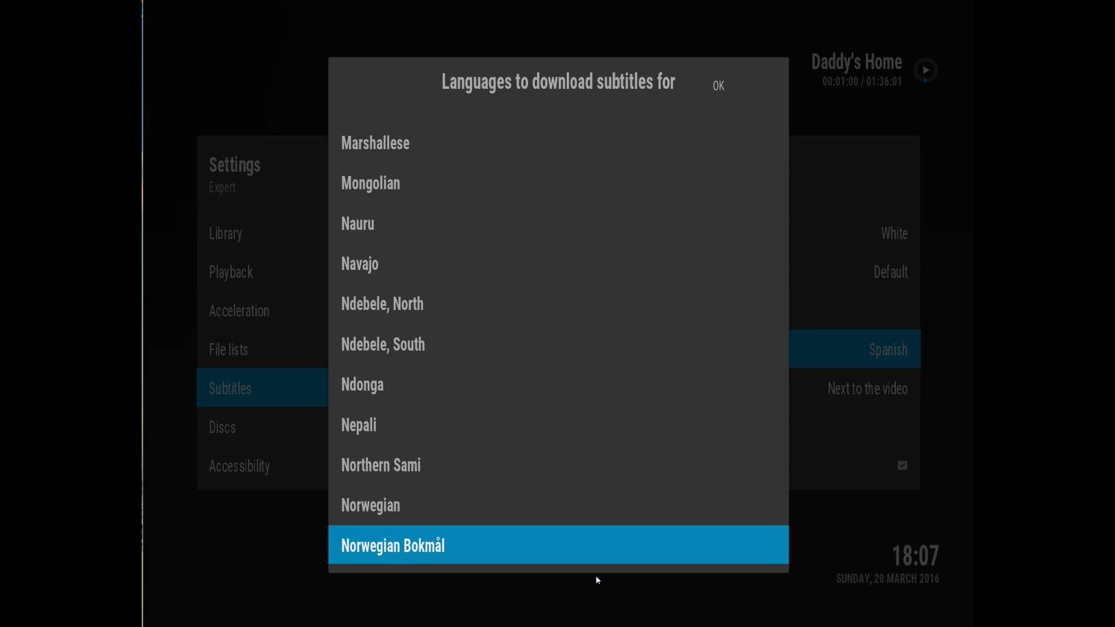
{"action": "key", "text": "Down"}
{"action": "key", "text": "Down"}
{"action": "key", "text": "Down"}
{"action": "key", "text": "Down"}
{"action": "key", "text": "Down"}
{"action": "key", "text": "Down"}
{"action": "key", "text": "Down"}
{"action": "key", "text": "Down"}
{"action": "key", "text": "Down"}
{"action": "key", "text": "Down"}
{"action": "key", "text": "Down"}
{"action": "key", "text": "Down"}
{"action": "key", "text": "Down"}
{"action": "key", "text": "Down"}
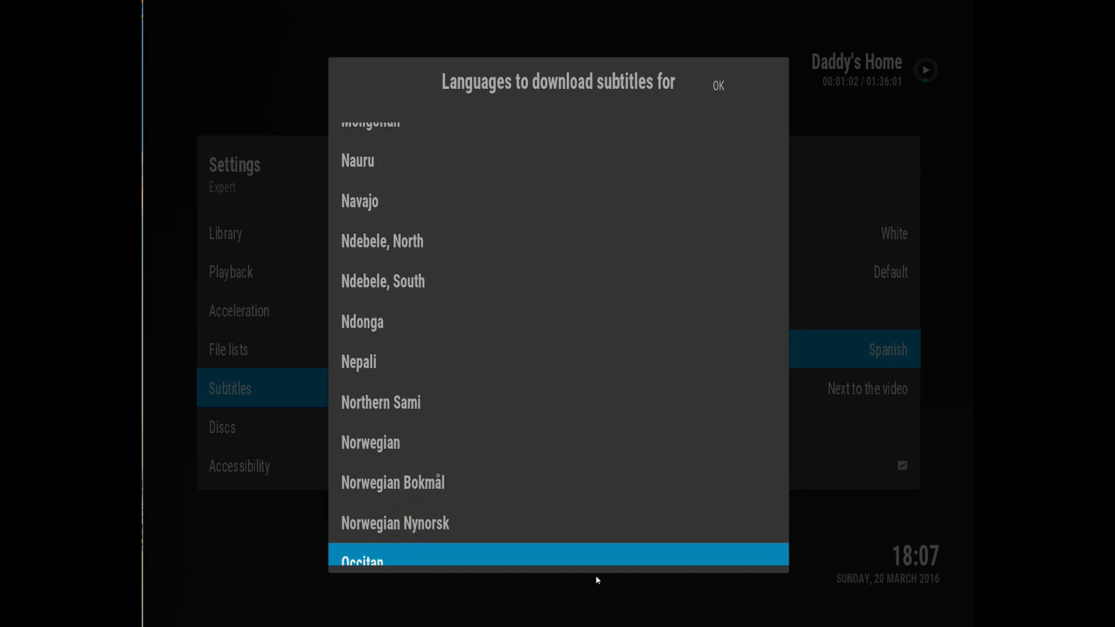
{"action": "key", "text": "Down"}
{"action": "key", "text": "Down"}
{"action": "key", "text": "Down"}
{"action": "key", "text": "Down"}
{"action": "key", "text": "Down"}
{"action": "key", "text": "Down"}
{"action": "key", "text": "Up"}
{"action": "key", "text": "Up"}
{"action": "key", "text": "Up"}
{"action": "key", "text": "Up"}
{"action": "key", "text": "Up"}
{"action": "key", "text": "Up"}
{"action": "key", "text": "Up"}
{"action": "key", "text": "Up"}
{"action": "key", "text": "Up"}
{"action": "key", "text": "Up"}
{"action": "key", "text": "Up"}
{"action": "key", "text": "Up"}
{"action": "key", "text": "Up"}
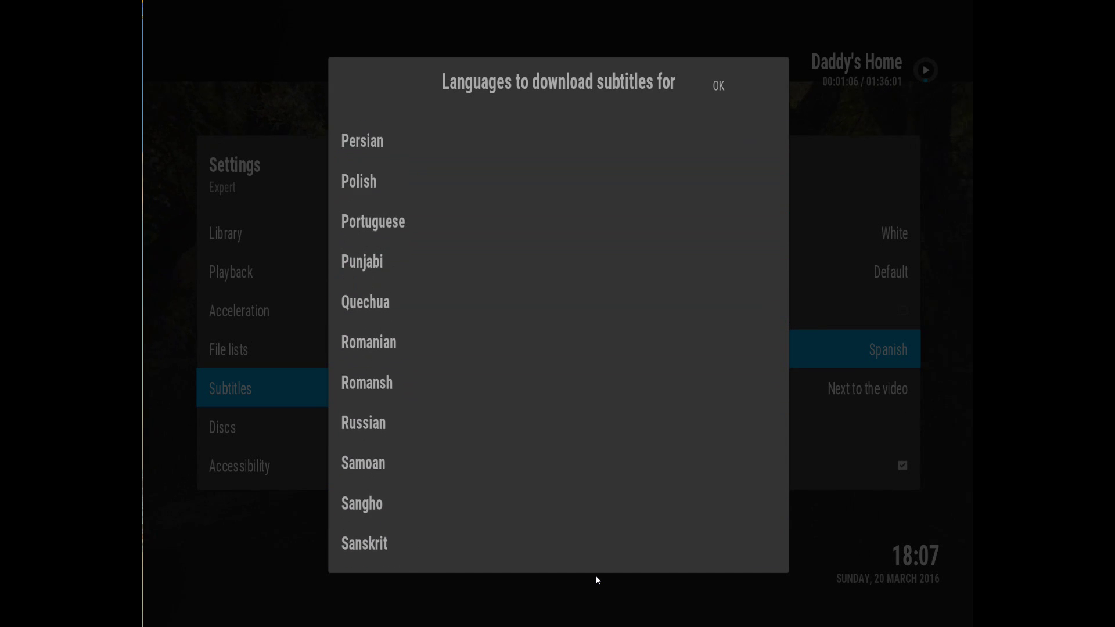
{"action": "key", "text": "Down"}
{"action": "key", "text": "Down"}
{"action": "key", "text": "Down"}
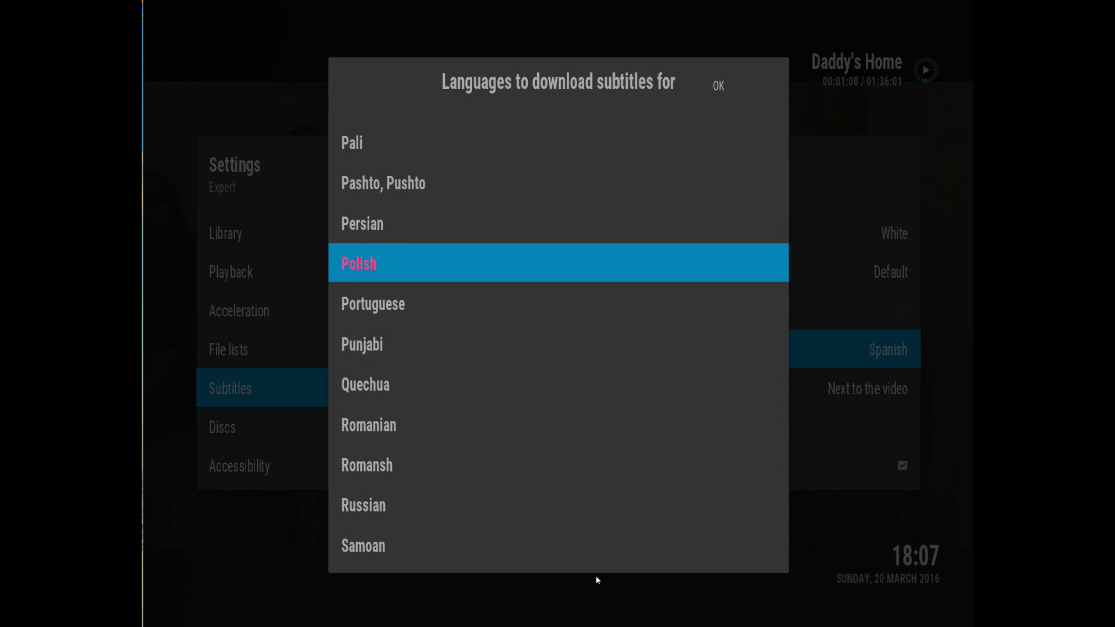
{"action": "key", "text": "Up"}
{"action": "key", "text": "Up"}
{"action": "key", "text": "Up"}
{"action": "key", "text": "Up"}
{"action": "key", "text": "Up"}
{"action": "key", "text": "Up"}
{"action": "key", "text": "Up"}
{"action": "key", "text": "Up"}
{"action": "key", "text": "Up"}
{"action": "key", "text": "Up"}
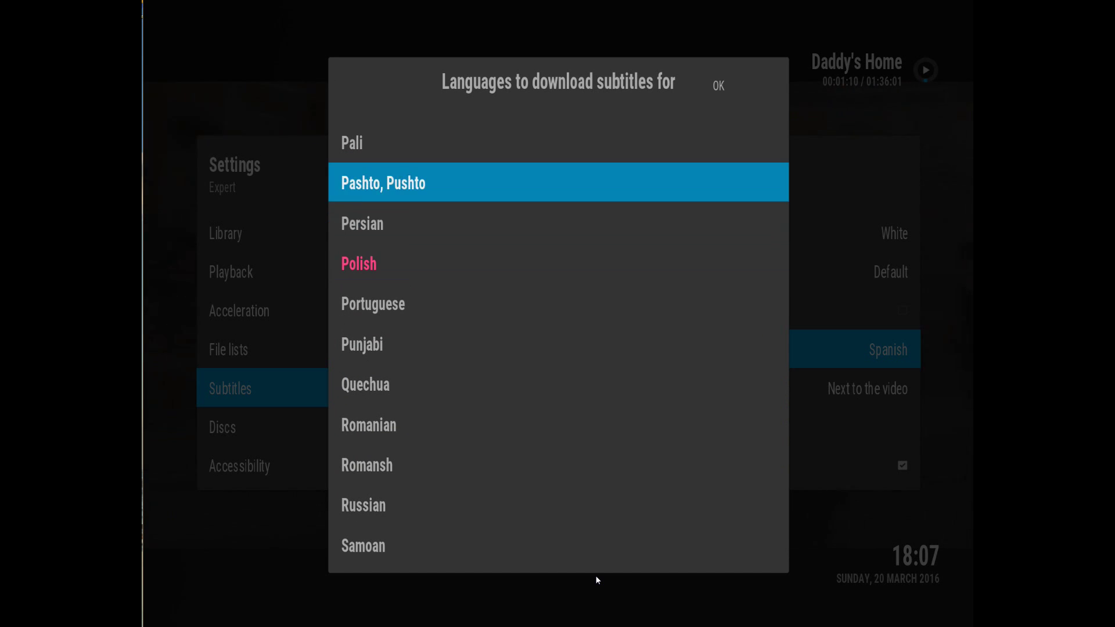
{"action": "key", "text": "Up"}
{"action": "key", "text": "Up"}
{"action": "key", "text": "Up"}
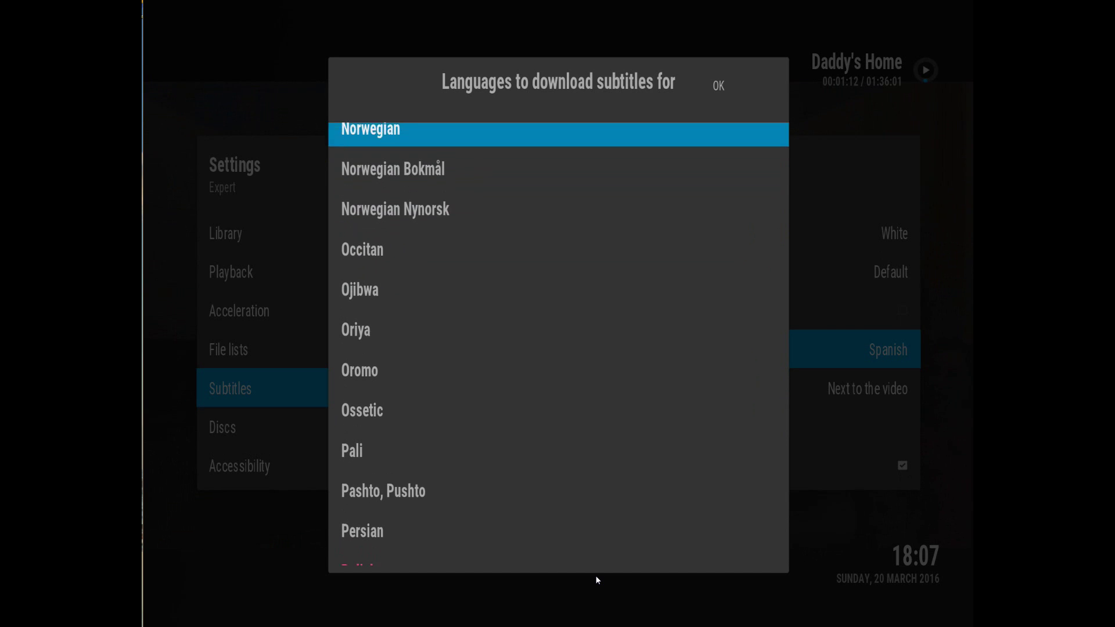
{"action": "key", "text": "Down"}
{"action": "key", "text": "Down"}
{"action": "key", "text": "Down"}
{"action": "key", "text": "Down"}
{"action": "key", "text": "Down"}
{"action": "key", "text": "Down"}
{"action": "key", "text": "Down"}
{"action": "key", "text": "Down"}
{"action": "key", "text": "Down"}
{"action": "key", "text": "Down"}
{"action": "key", "text": "Down"}
{"action": "key", "text": "Down"}
{"action": "key", "text": "Down"}
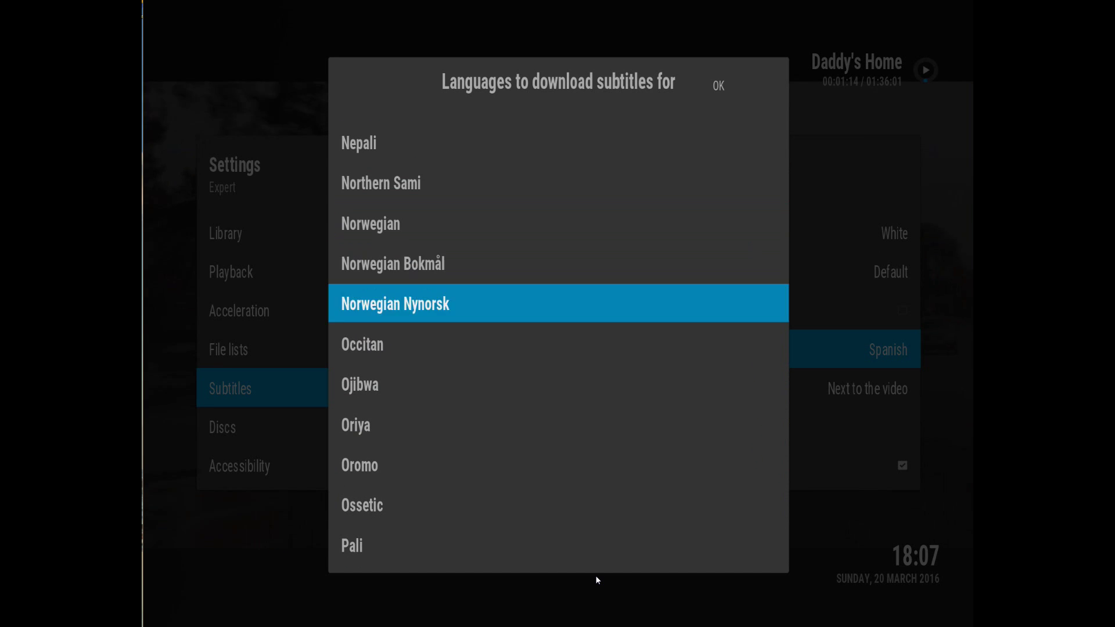
{"action": "key", "text": "Down"}
{"action": "key", "text": "Down"}
{"action": "key", "text": "Down"}
{"action": "key", "text": "Down"}
{"action": "key", "text": "Down"}
{"action": "key", "text": "Down"}
{"action": "key", "text": "Down"}
{"action": "key", "text": "Down"}
{"action": "key", "text": "Down"}
{"action": "key", "text": "Down"}
{"action": "key", "text": "Down"}
{"action": "key", "text": "Down"}
{"action": "key", "text": "Down"}
{"action": "key", "text": "Down"}
{"action": "key", "text": "Down"}
{"action": "key", "text": "Down"}
{"action": "key", "text": "Down"}
{"action": "key", "text": "Down"}
{"action": "key", "text": "Down"}
{"action": "key", "text": "Down"}
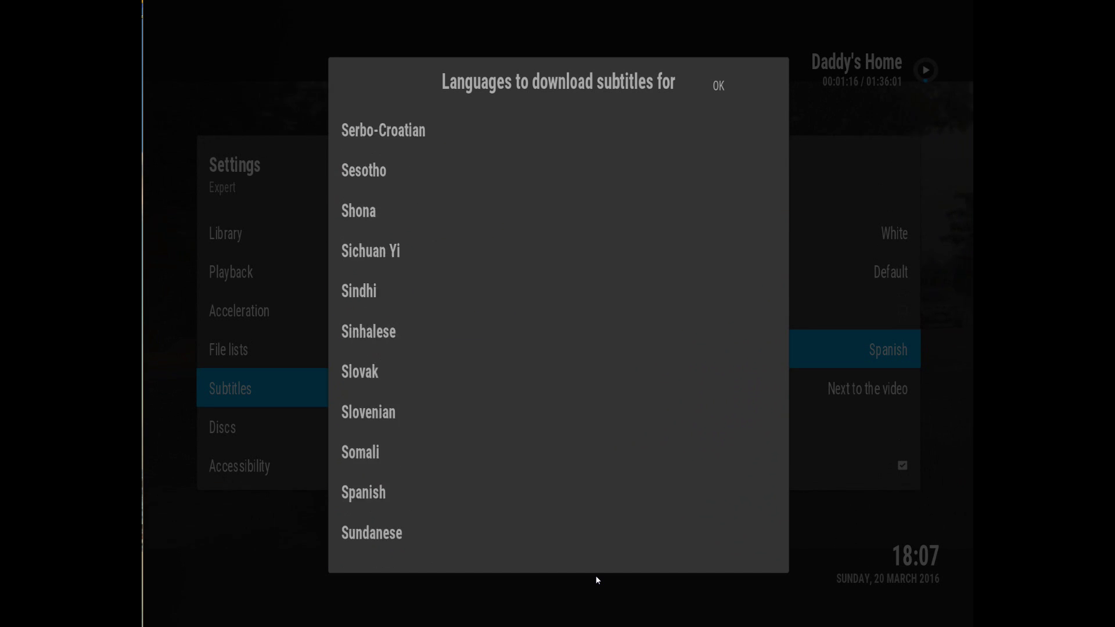
{"action": "key", "text": "Up"}
{"action": "key", "text": "Up"}
{"action": "key", "text": "Up"}
{"action": "key", "text": "Up"}
{"action": "key", "text": "Up"}
{"action": "key", "text": "Up"}
{"action": "key", "text": "Up"}
{"action": "key", "text": "Up"}
{"action": "key", "text": "Up"}
{"action": "key", "text": "Up"}
{"action": "key", "text": "Up"}
{"action": "key", "text": "Up"}
{"action": "key", "text": "Up"}
{"action": "key", "text": "Up"}
{"action": "key", "text": "Up"}
{"action": "key", "text": "Up"}
{"action": "key", "text": "Up"}
{"action": "key", "text": "Up"}
{"action": "key", "text": "Up"}
{"action": "key", "text": "Up"}
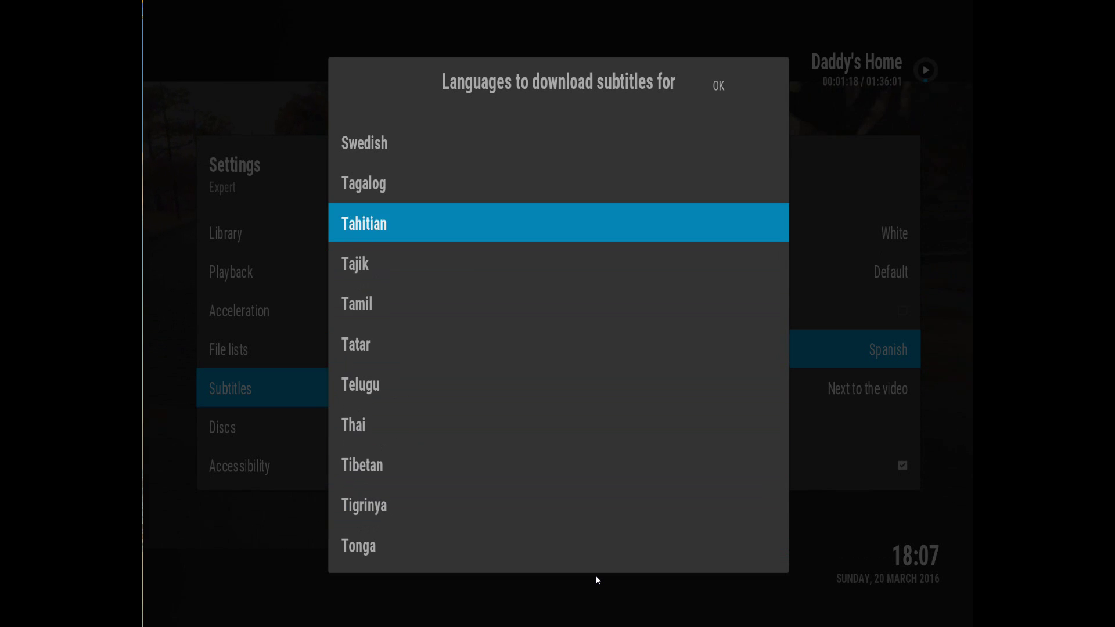
{"action": "key", "text": "Up"}
{"action": "key", "text": "Up"}
{"action": "key", "text": "Up"}
{"action": "key", "text": "Up"}
{"action": "key", "text": "Up"}
{"action": "key", "text": "Up"}
{"action": "key", "text": "Up"}
{"action": "key", "text": "Up"}
{"action": "key", "text": "Up"}
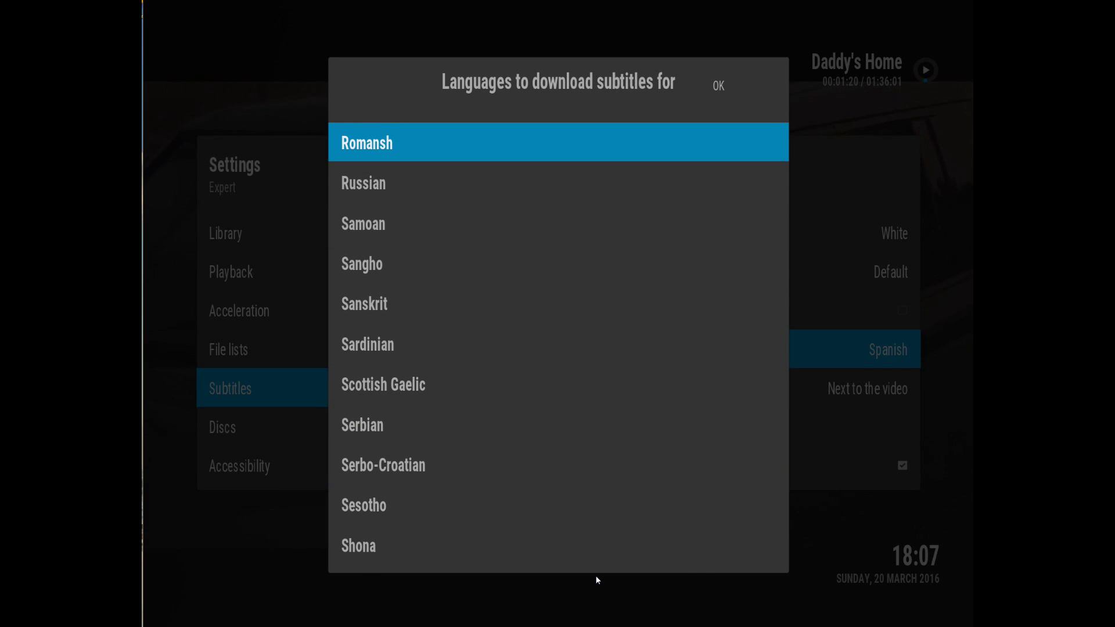
{"action": "left_click", "coordinate": [719, 87]}
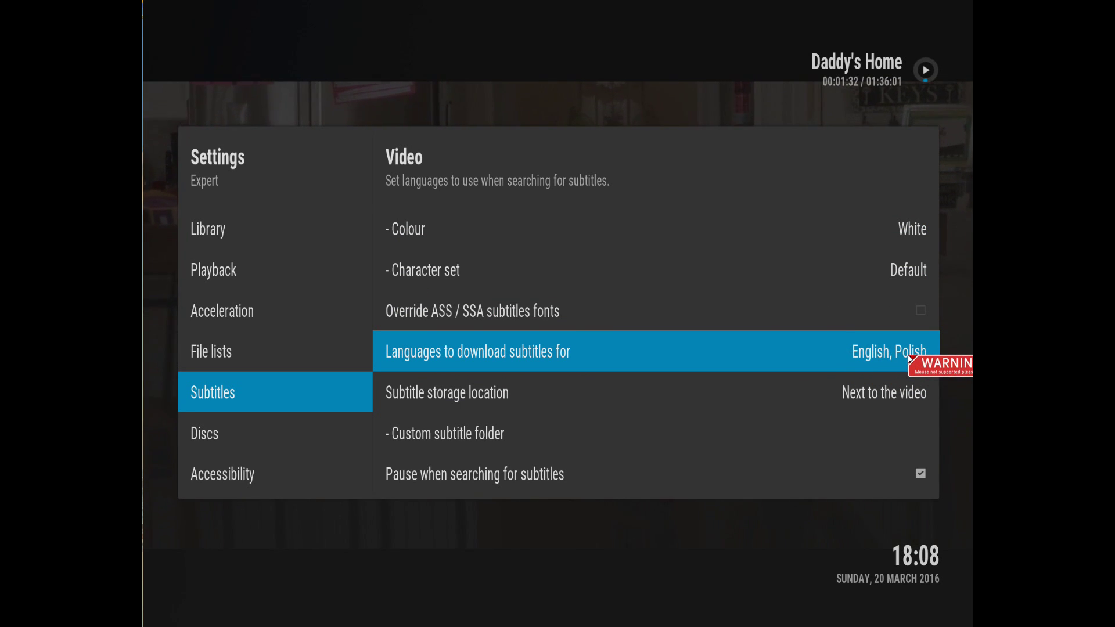
- Exit Settings to the home menu, with the movie still playing behind
{"action": "key", "text": "Escape"}
{"action": "key", "text": "Escape"}
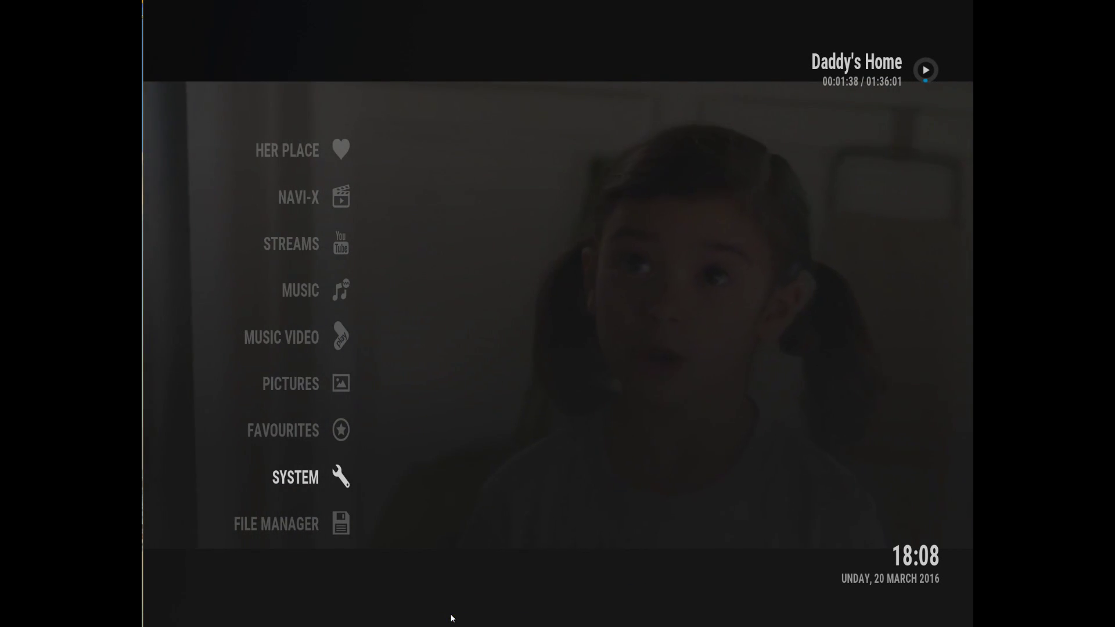
- Back in the movie, use Subtitles > Download to search Subscene.com, which finds 112 subtitles
{"action": "key", "text": "Escape"}
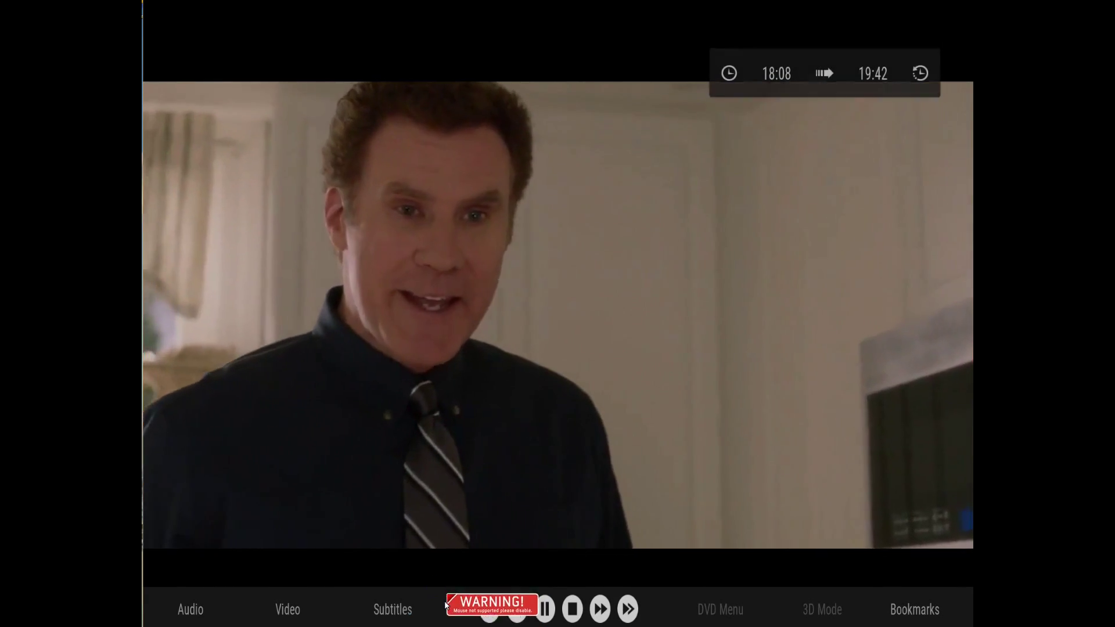
{"action": "left_click", "coordinate": [417, 611]}
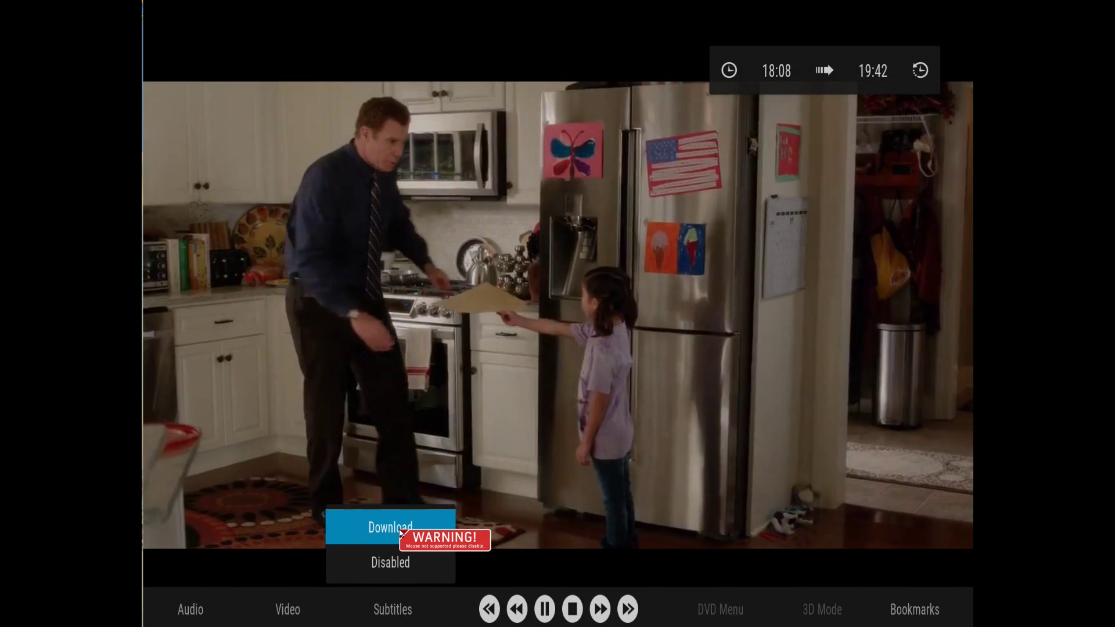
{"action": "left_click", "coordinate": [400, 532]}
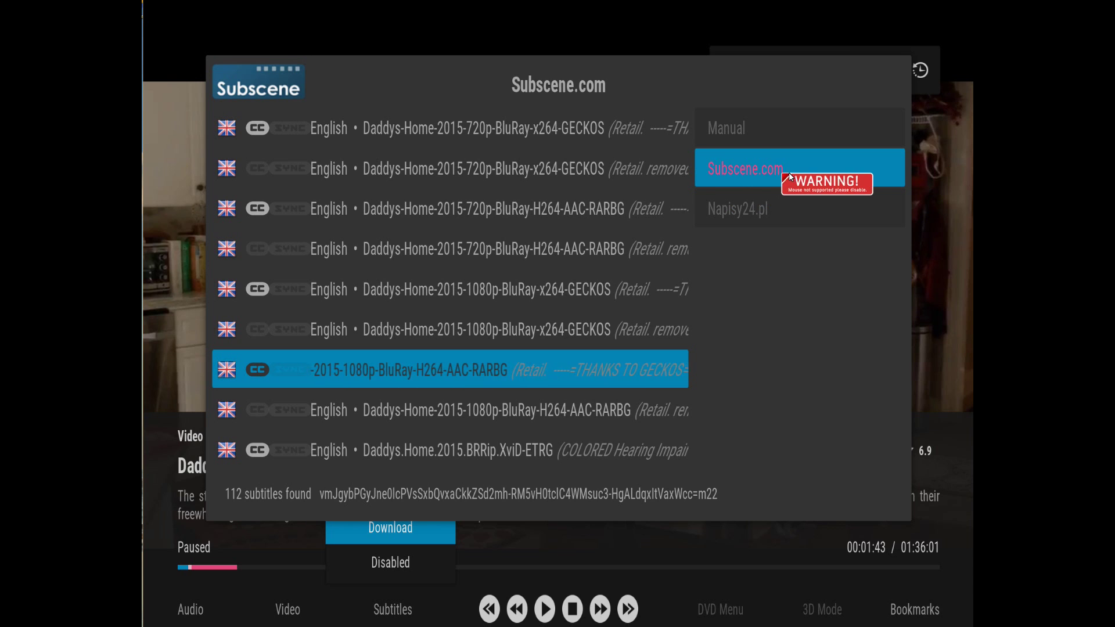
- Scroll through the Subscene.com results, compare them with Napisy24.pl, then return to Subscene.com
{"action": "scroll", "coordinate": [519, 430], "scroll_direction": "down", "scroll_amount": 10}
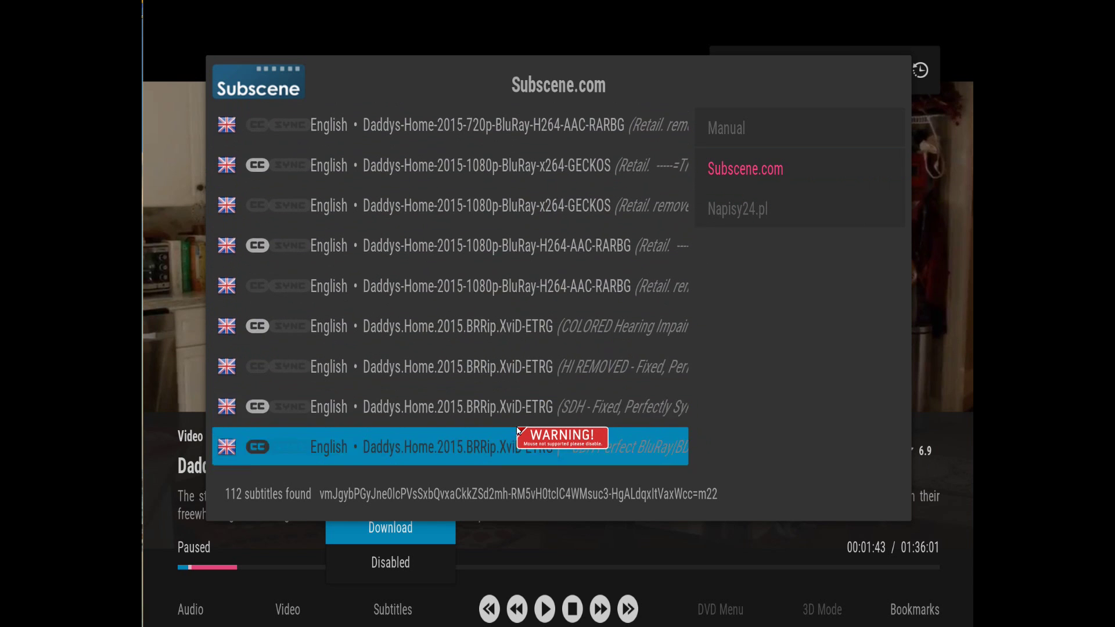
{"action": "scroll", "coordinate": [519, 431], "scroll_direction": "down", "scroll_amount": 20}
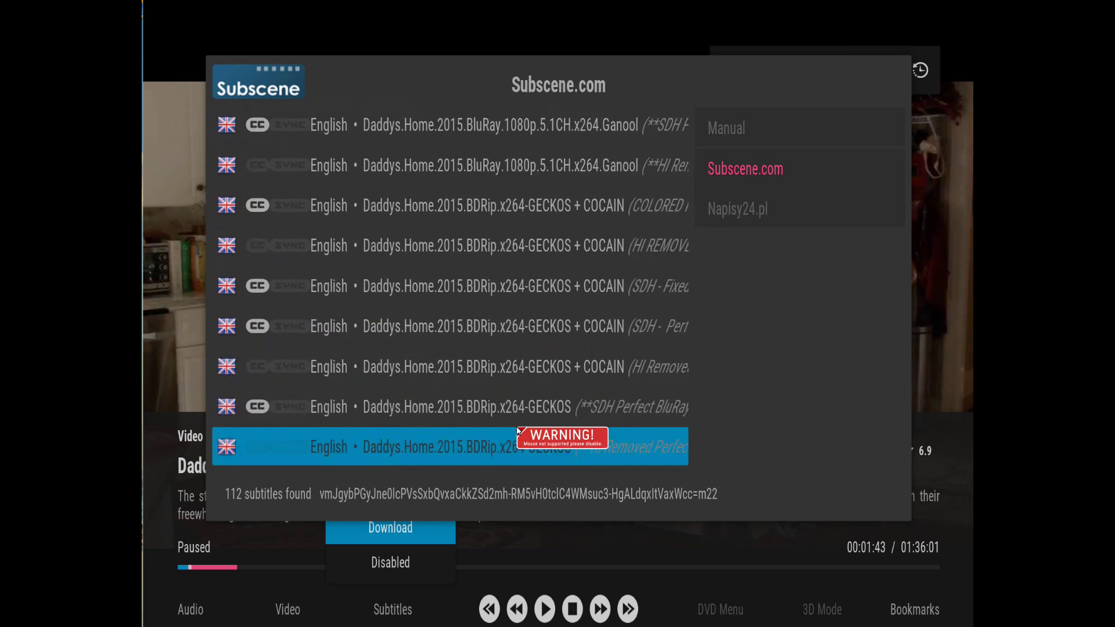
{"action": "scroll", "coordinate": [518, 430], "scroll_direction": "down", "scroll_amount": 15}
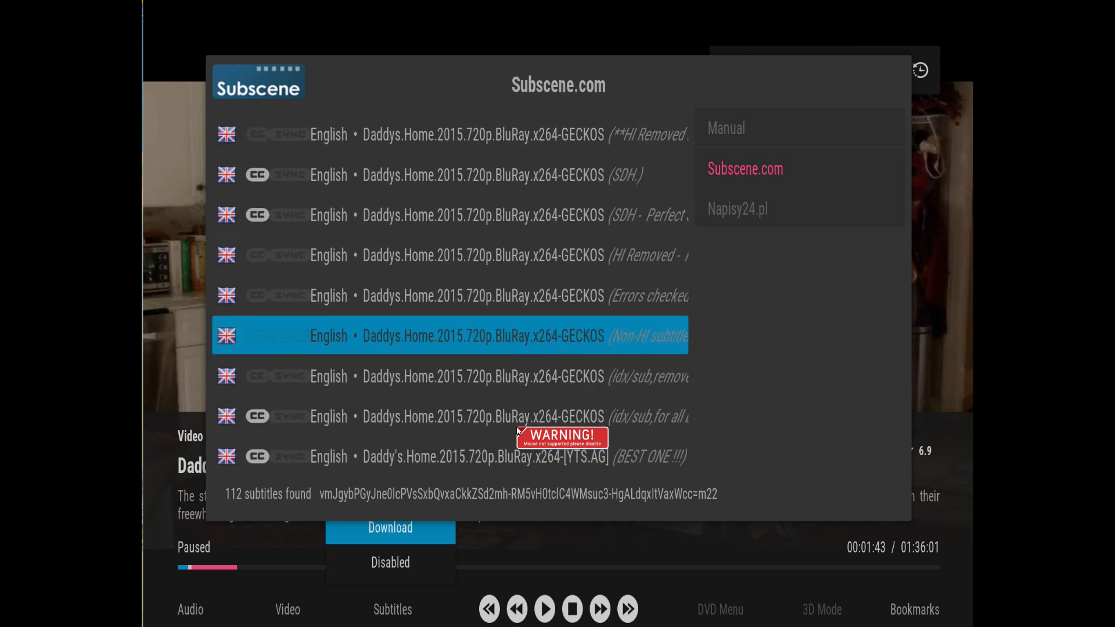
{"action": "scroll", "coordinate": [518, 430], "scroll_direction": "up", "scroll_amount": 15}
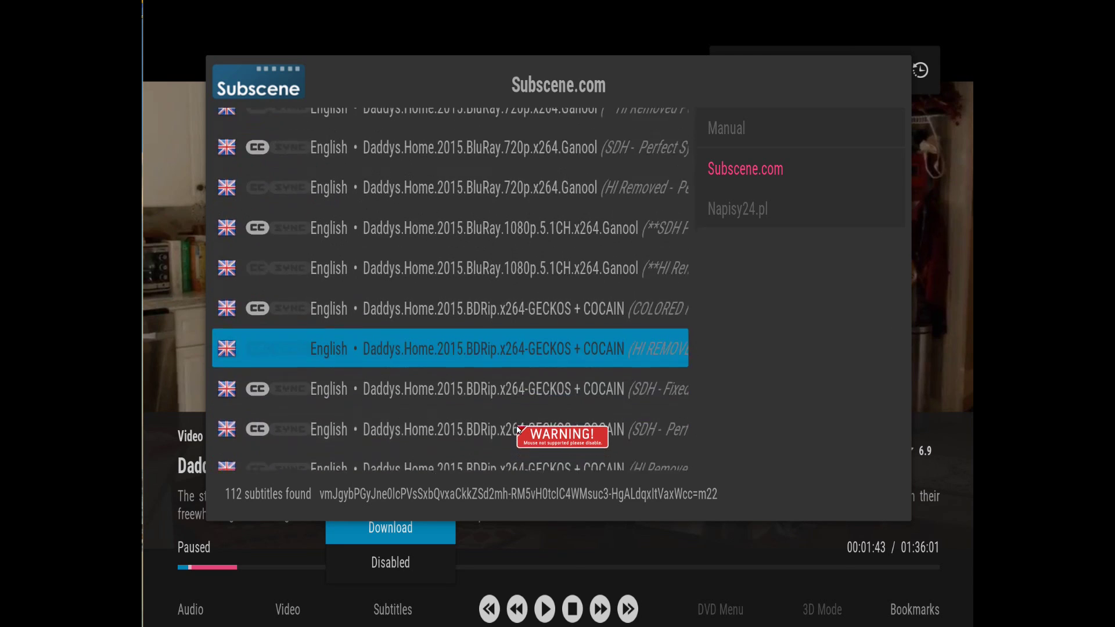
{"action": "scroll", "coordinate": [519, 431], "scroll_direction": "up", "scroll_amount": 10}
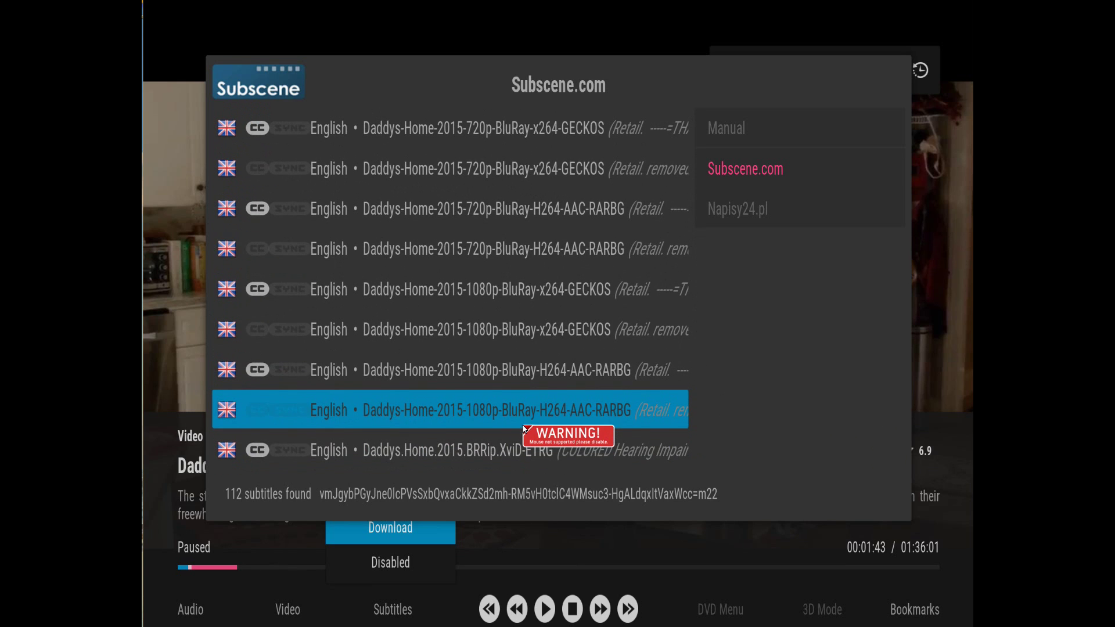
{"action": "left_click", "coordinate": [730, 219]}
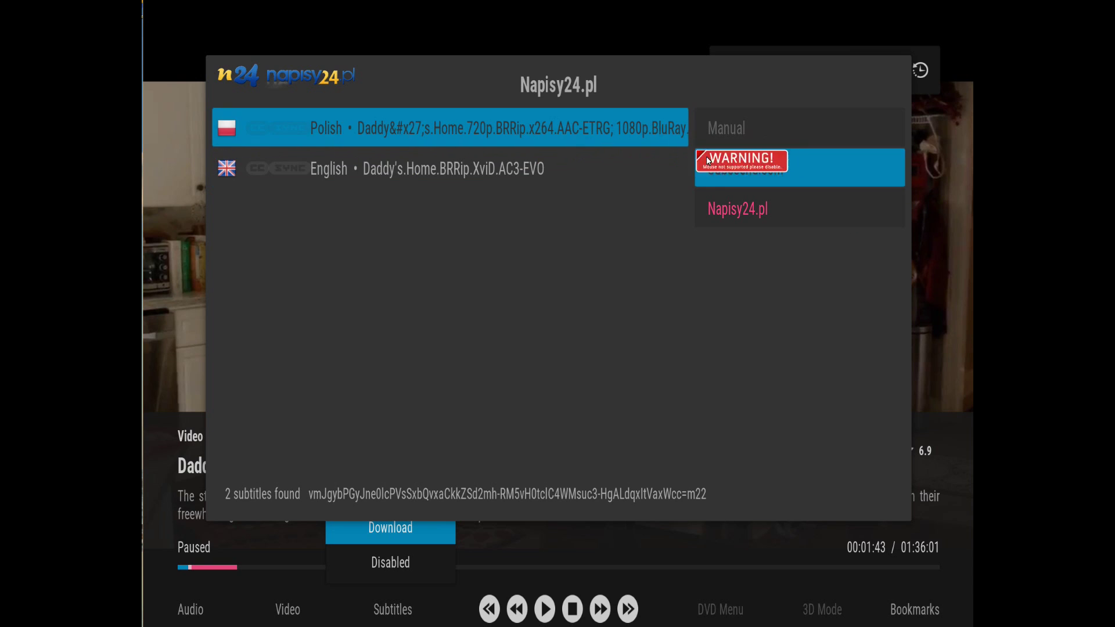
{"action": "left_click", "coordinate": [724, 167]}
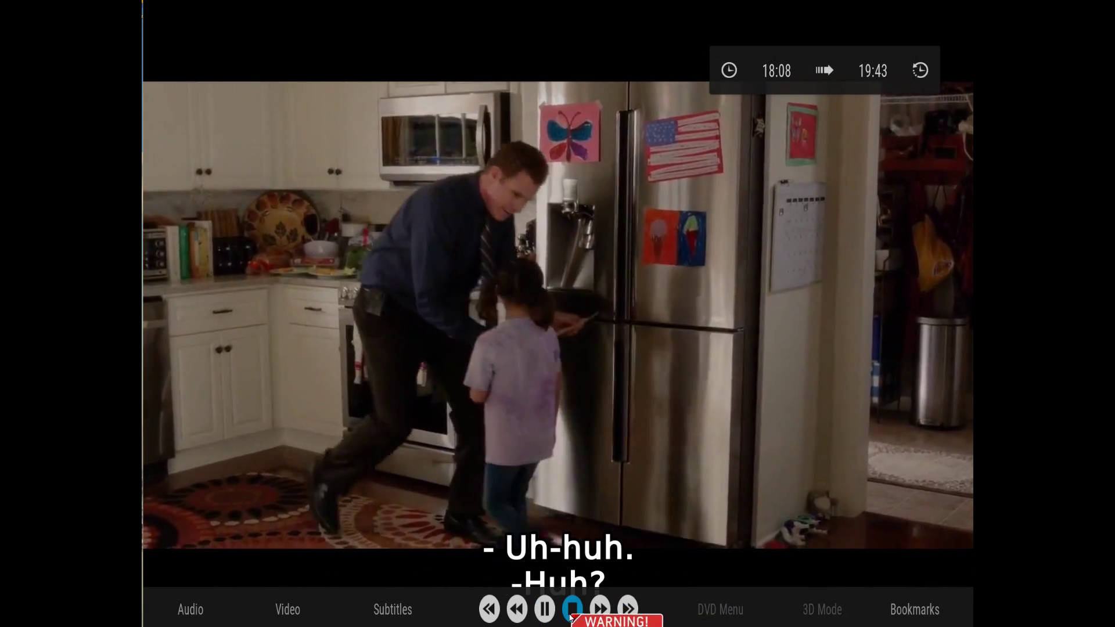
- Turn the subtitles off and start a new subtitle download search
{"action": "left_click", "coordinate": [388, 610]}
{"action": "left_click", "coordinate": [386, 563]}
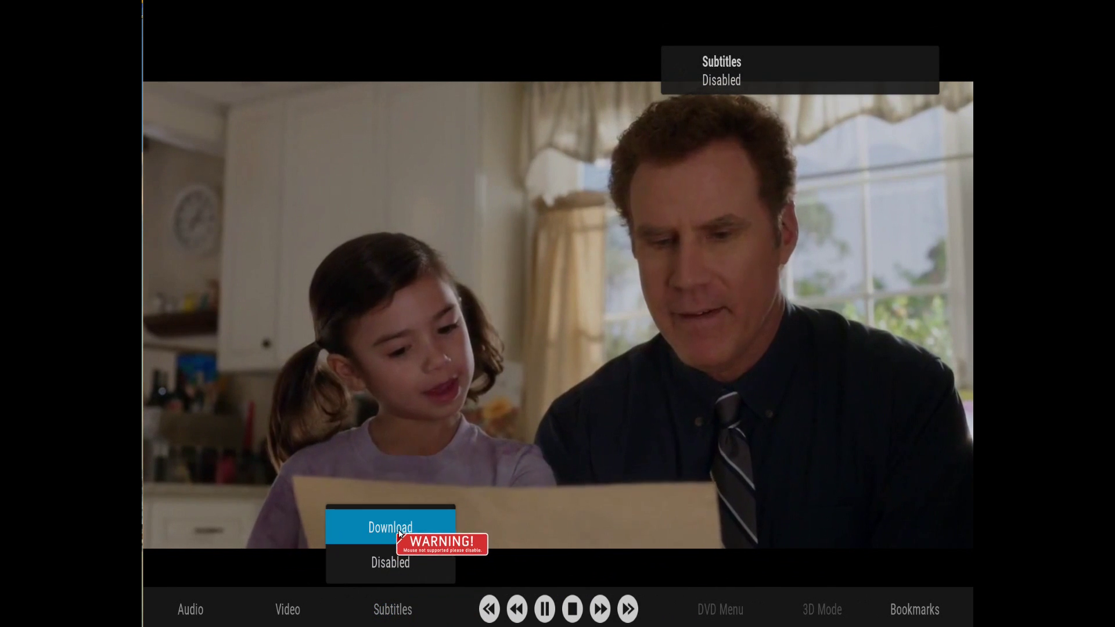
{"action": "left_click", "coordinate": [390, 528]}
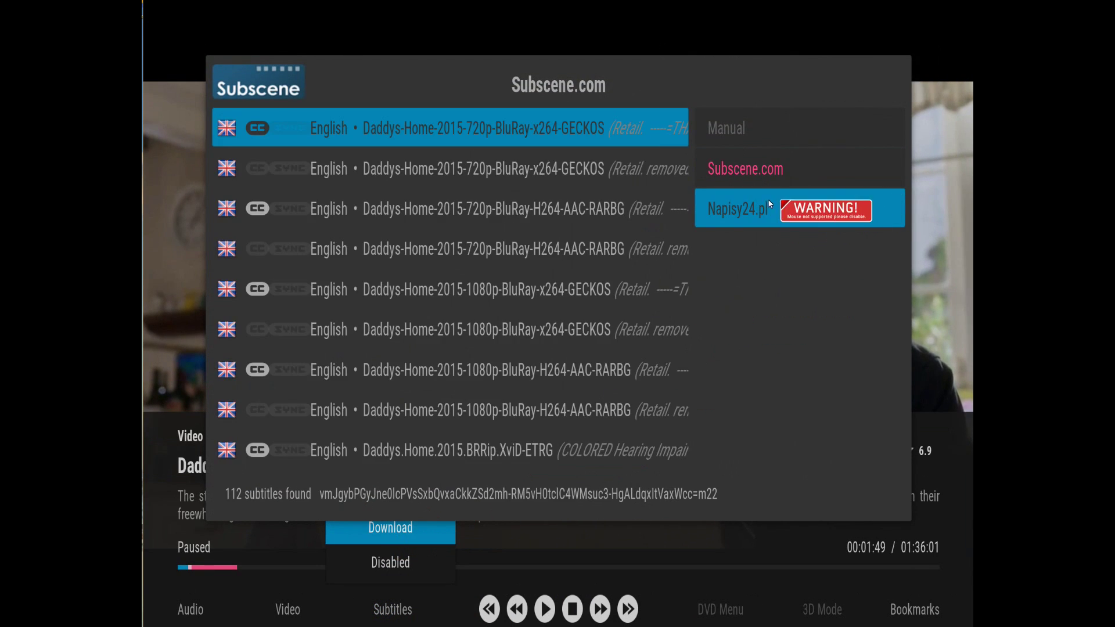
- Try Napisy24.pl, abandon the failed download to resume the film, and reopen subtitle options
{"action": "left_click", "coordinate": [747, 208]}
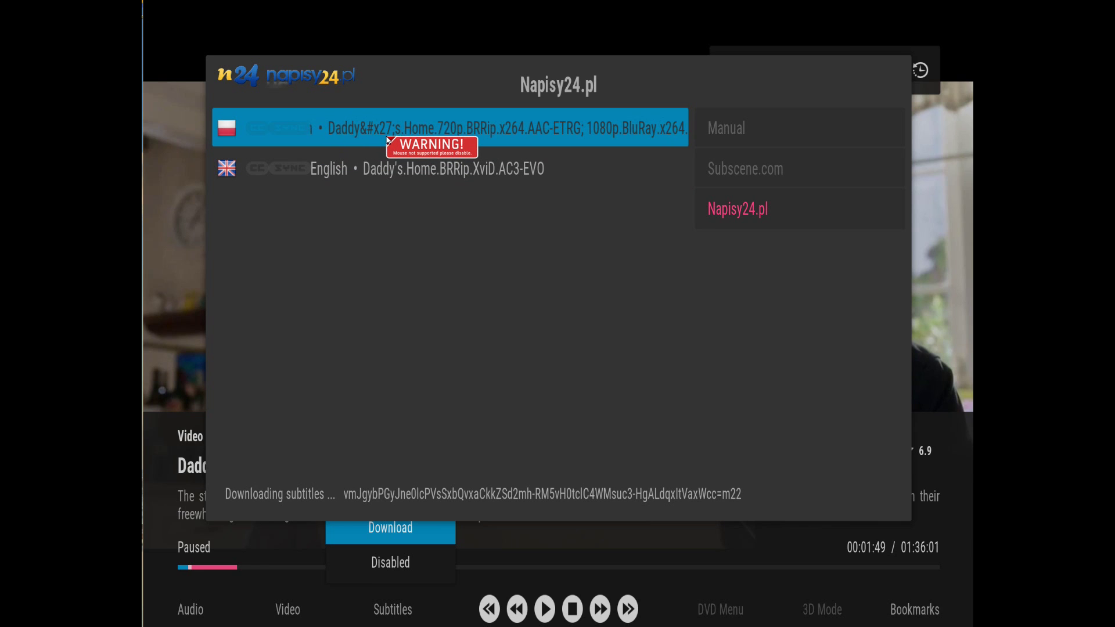
{"action": "key", "text": "Escape"}
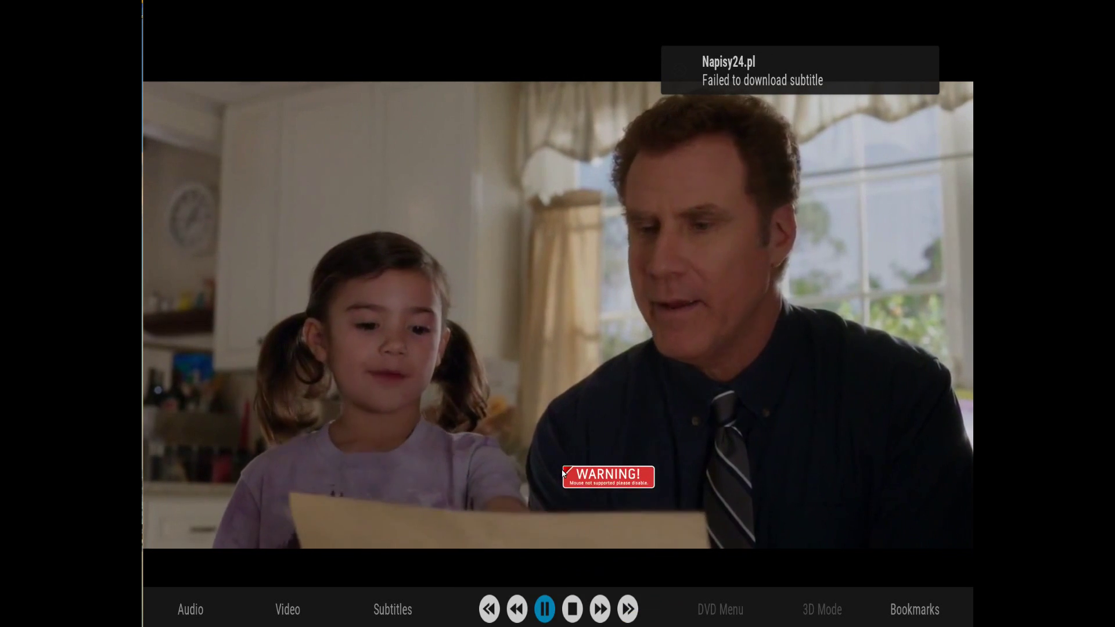
{"action": "left_click", "coordinate": [392, 609]}
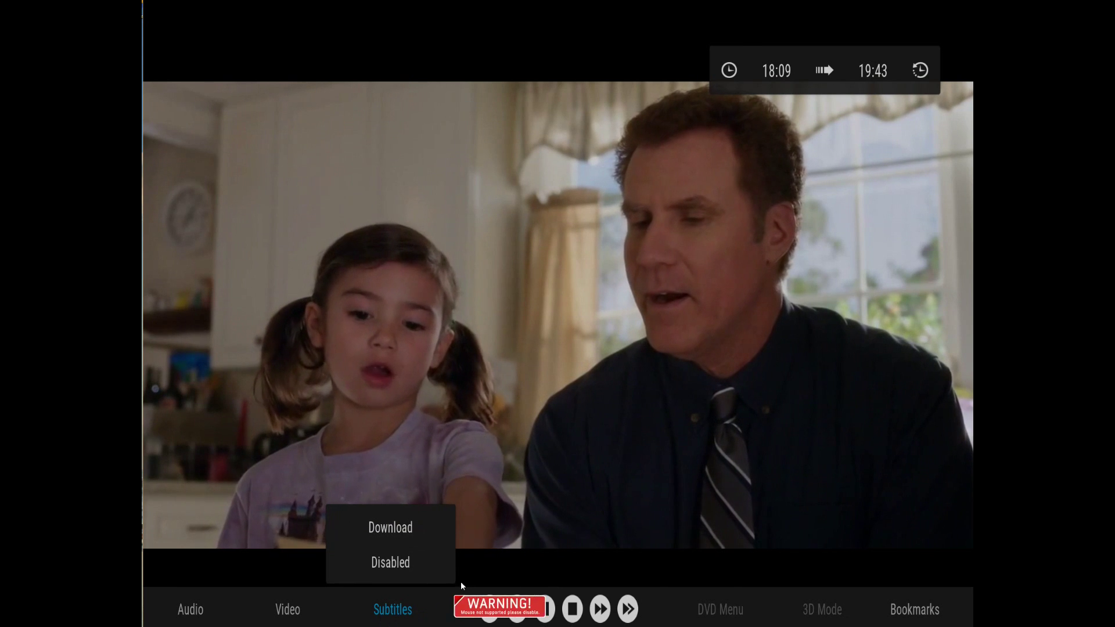
- Start the subtitle download again and switch the provider to Napisy24.pl
{"action": "left_click", "coordinate": [396, 606]}
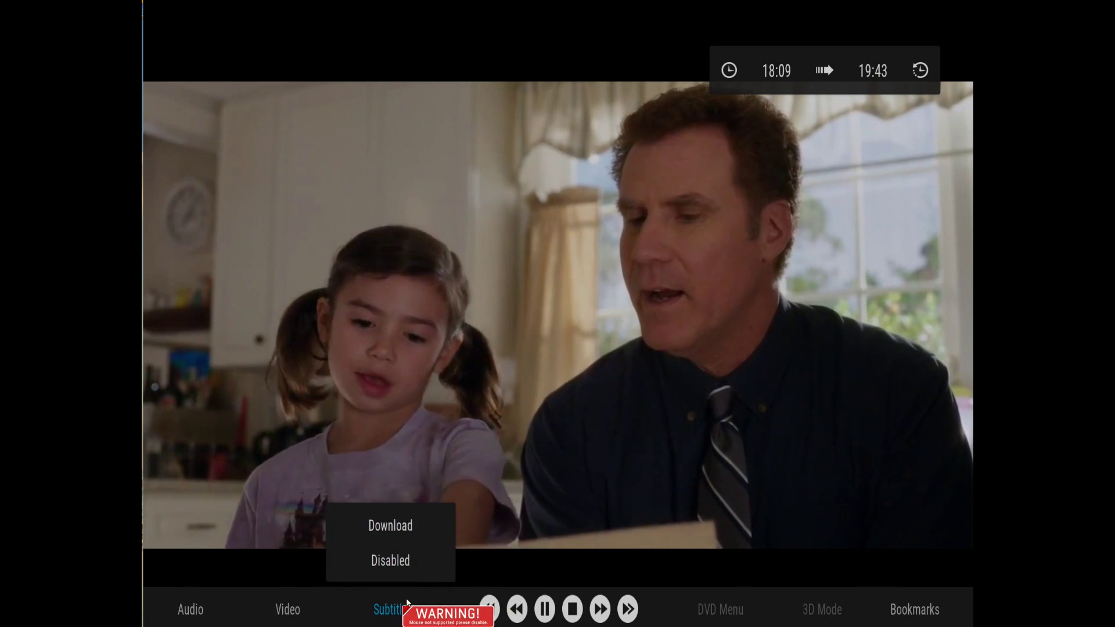
{"action": "left_click", "coordinate": [406, 530]}
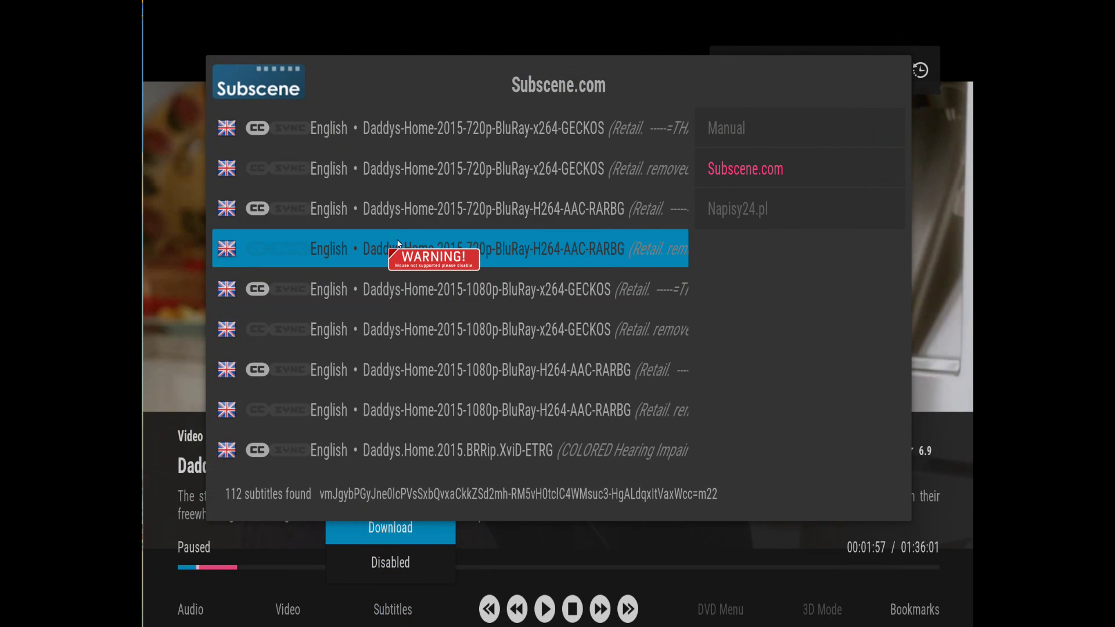
{"action": "left_click", "coordinate": [746, 204]}
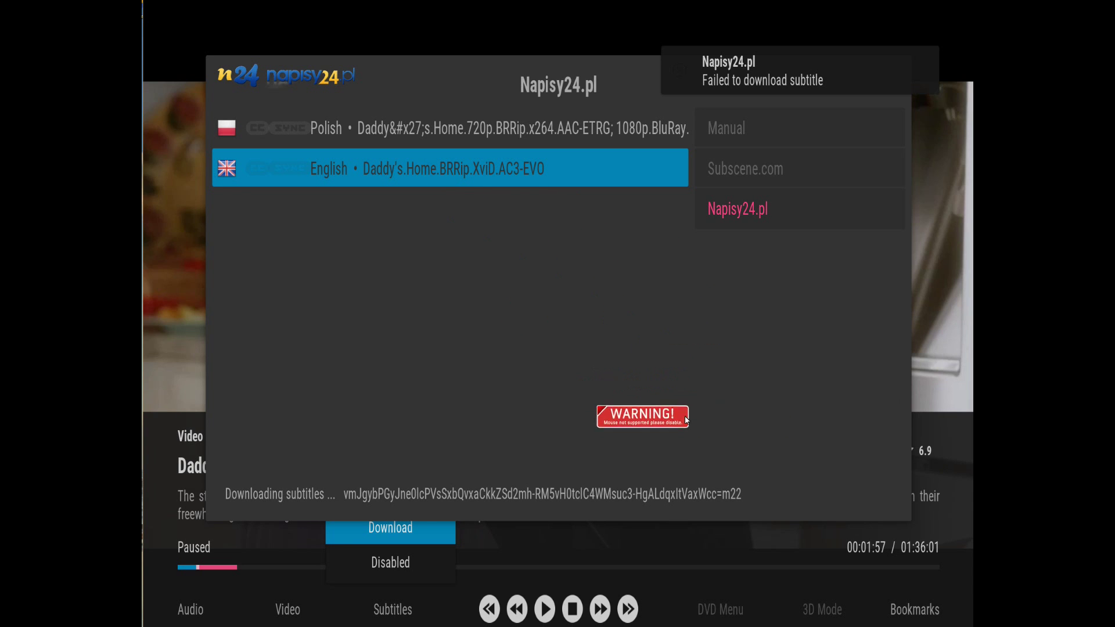
- Close the Napisy24.pl search and download an English Subscene.com subtitle, then play and pause to check it
{"action": "right_click", "coordinate": [705, 466]}
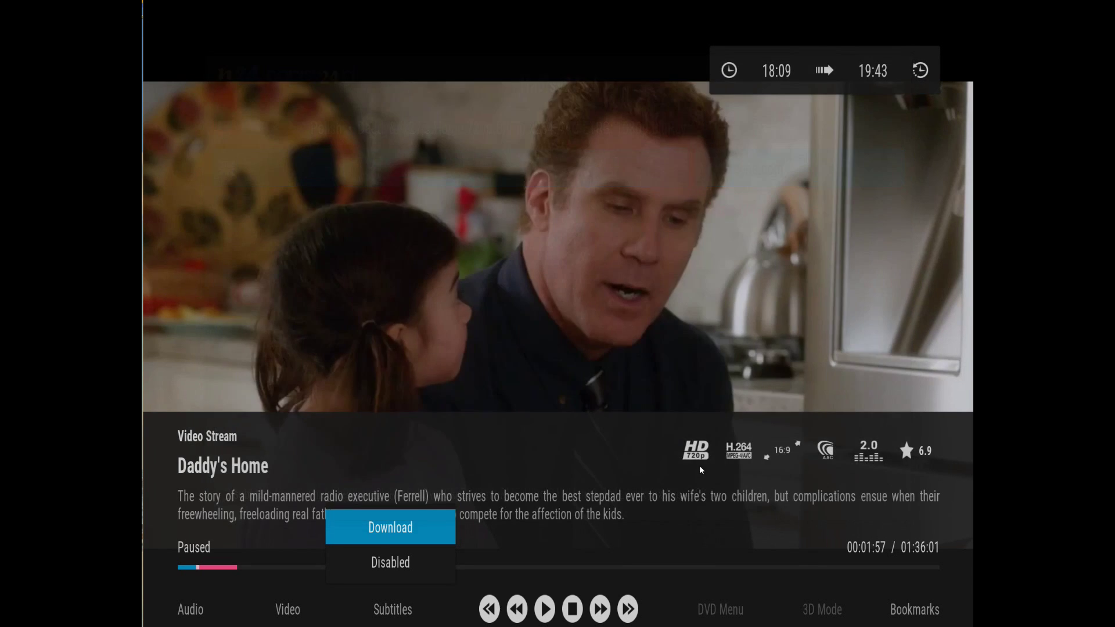
{"action": "left_click", "coordinate": [549, 609]}
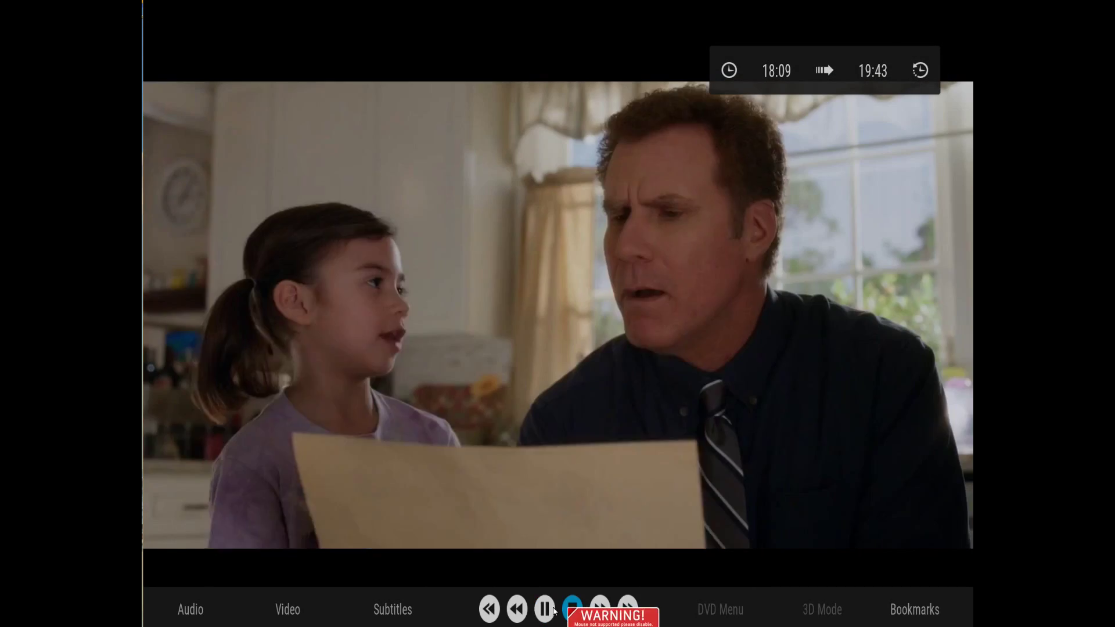
{"action": "left_click", "coordinate": [548, 609]}
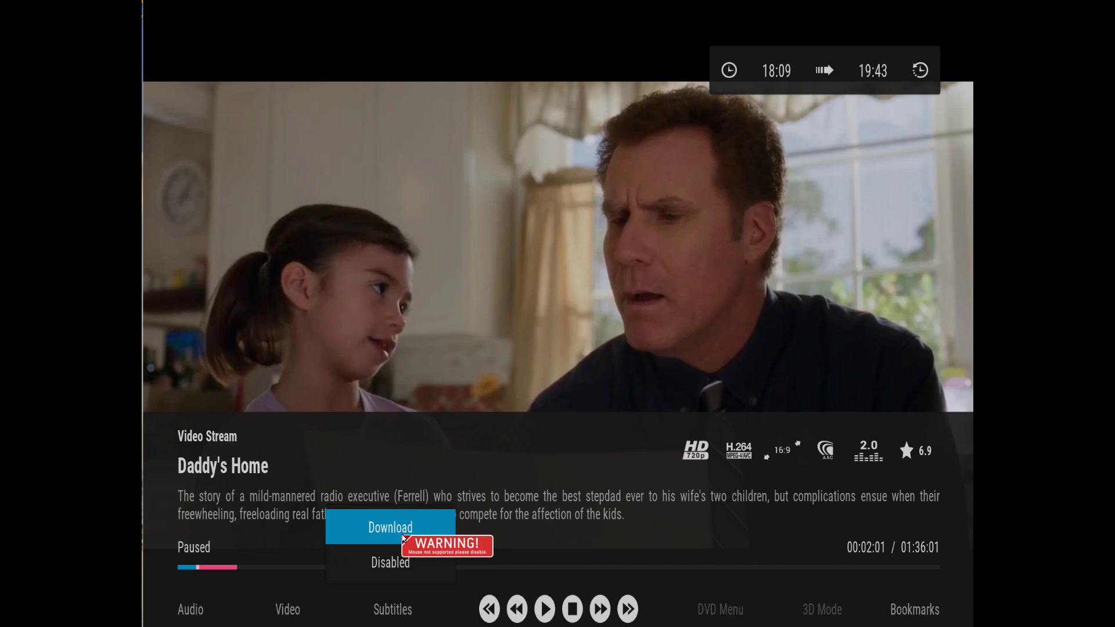
{"action": "left_click", "coordinate": [407, 523]}
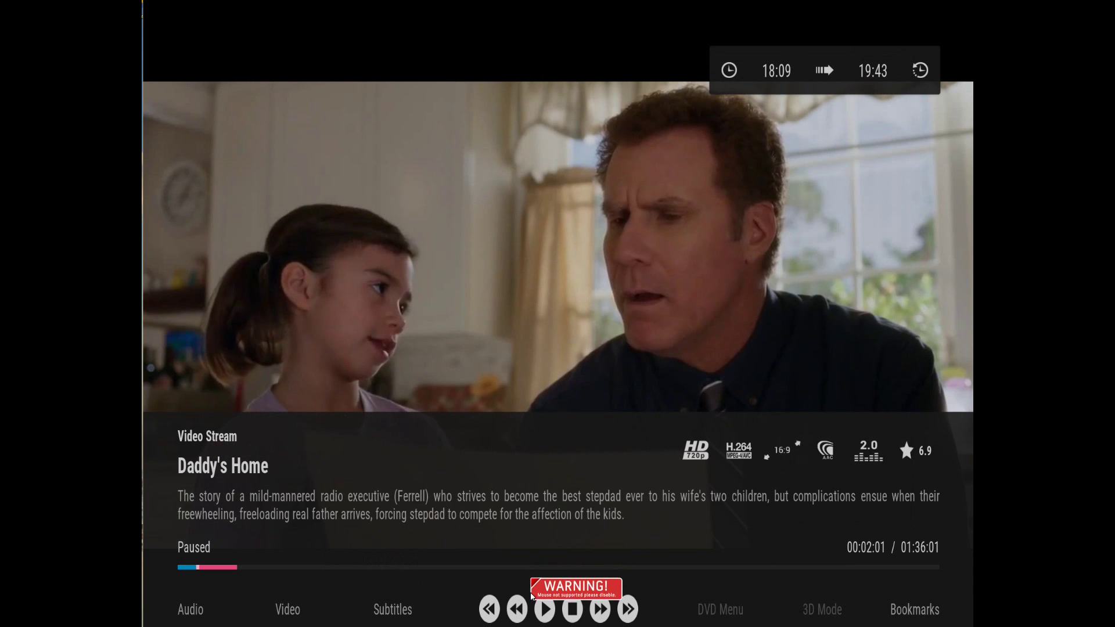
{"action": "left_click", "coordinate": [540, 609]}
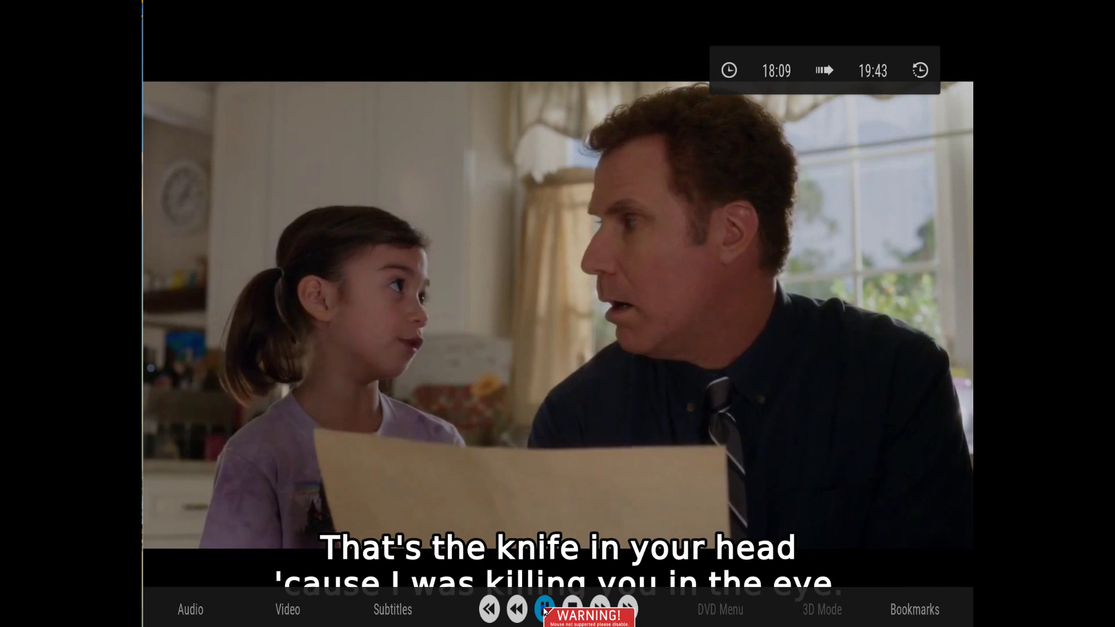
{"action": "left_click", "coordinate": [544, 610]}
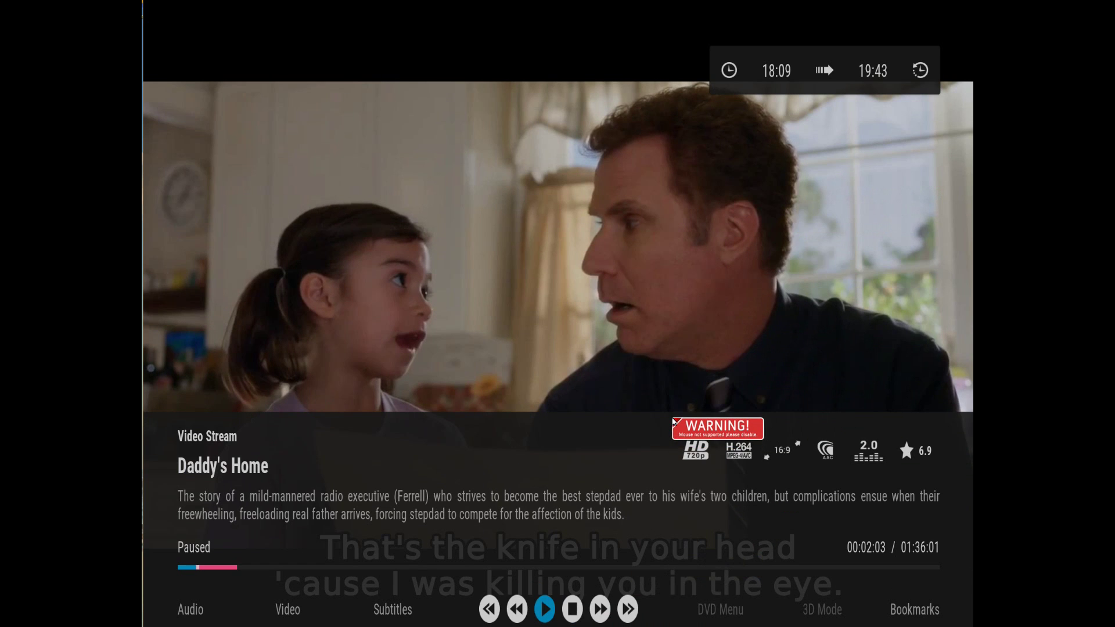
- From the home menu, open System > Videos and browse the Library settings
{"action": "key", "text": "Escape"}
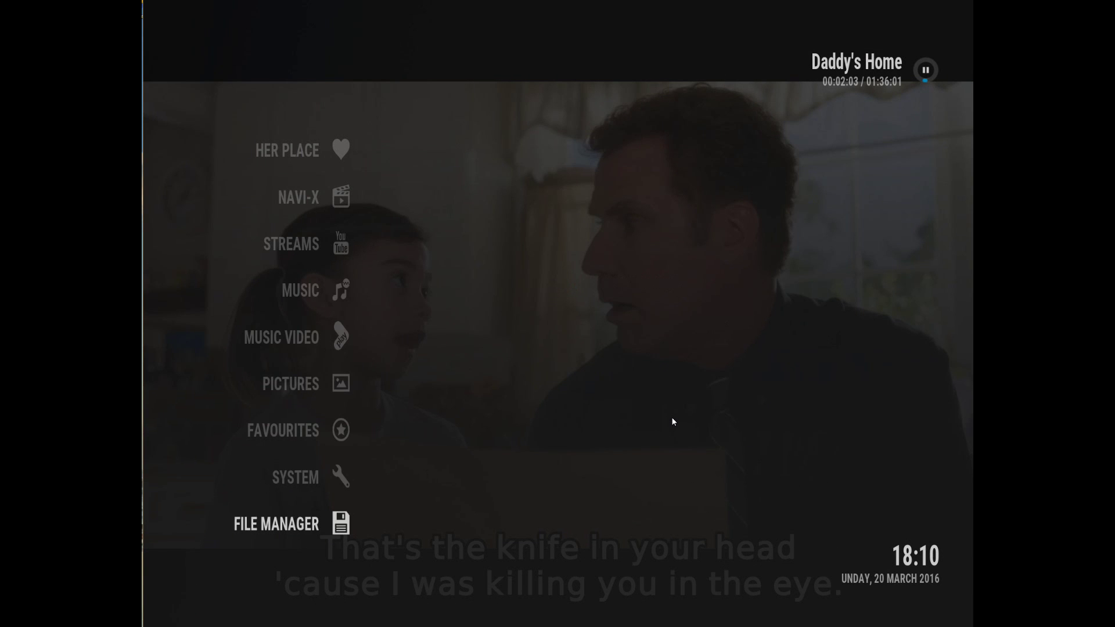
{"action": "key", "text": "Return"}
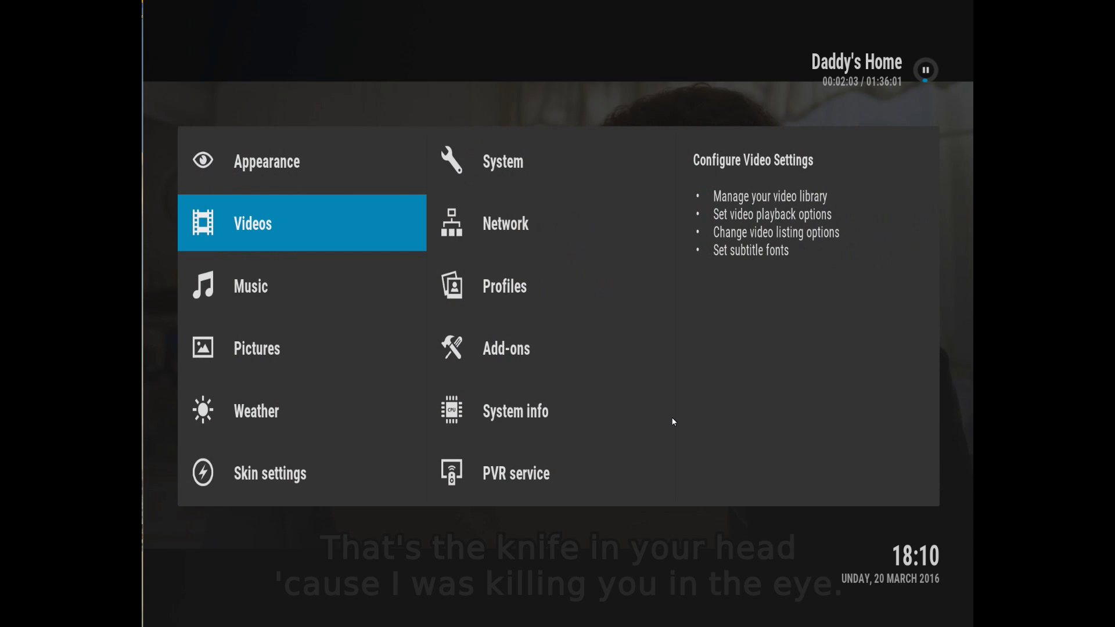
{"action": "key", "text": "Return"}
{"action": "key", "text": "Right"}
{"action": "key", "text": "Down"}
{"action": "key", "text": "Down"}
{"action": "key", "text": "Down"}
{"action": "key", "text": "Down"}
{"action": "key", "text": "Down"}
{"action": "key", "text": "Down"}
{"action": "key", "text": "Down"}
{"action": "key", "text": "Down"}
{"action": "key", "text": "Down"}
{"action": "key", "text": "Down"}
{"action": "key", "text": "Down"}
{"action": "key", "text": "Down"}
{"action": "key", "text": "Down"}
{"action": "key", "text": "Down"}
{"action": "key", "text": "Down"}
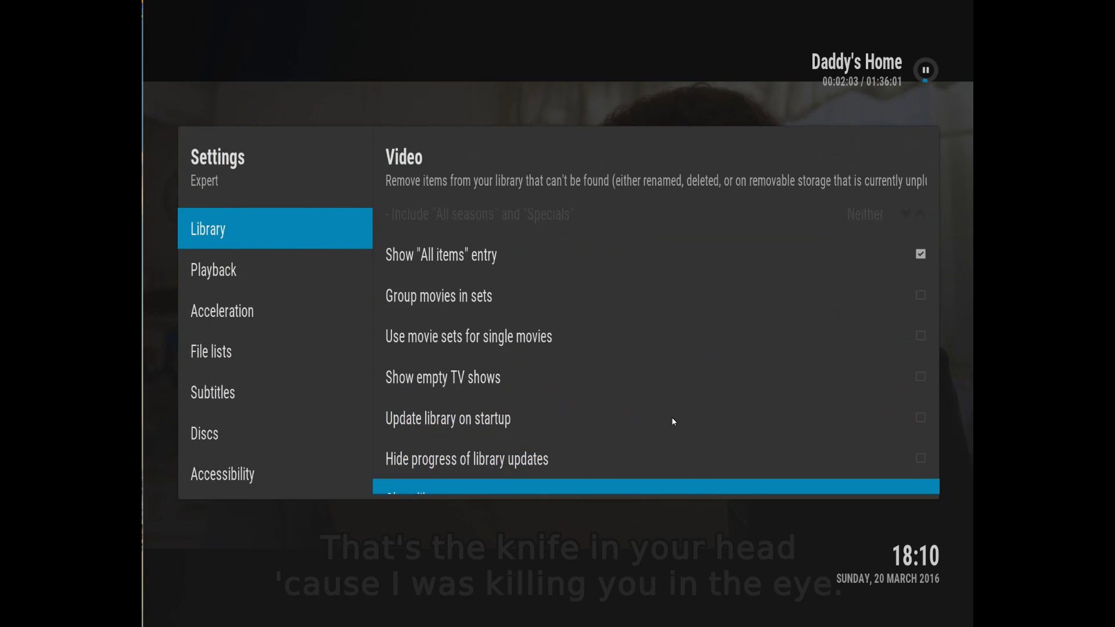
- Move to the Subtitles category and review its settings, including English and Polish download languages
{"action": "key", "text": "Down"}
{"action": "key", "text": "Up"}
{"action": "key", "text": "Up"}
{"action": "key", "text": "Up"}
{"action": "key", "text": "Up"}
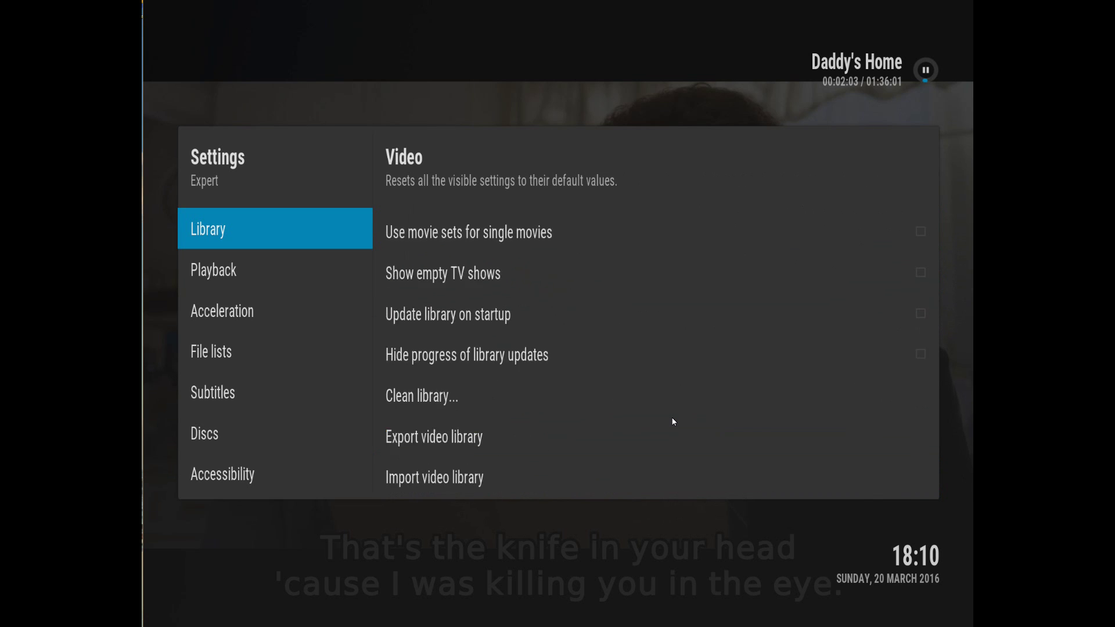
{"action": "key", "text": "Left"}
{"action": "key", "text": "Down"}
{"action": "key", "text": "Down"}
{"action": "key", "text": "Down"}
{"action": "key", "text": "Down"}
{"action": "key", "text": "Down"}
{"action": "key", "text": "Down"}
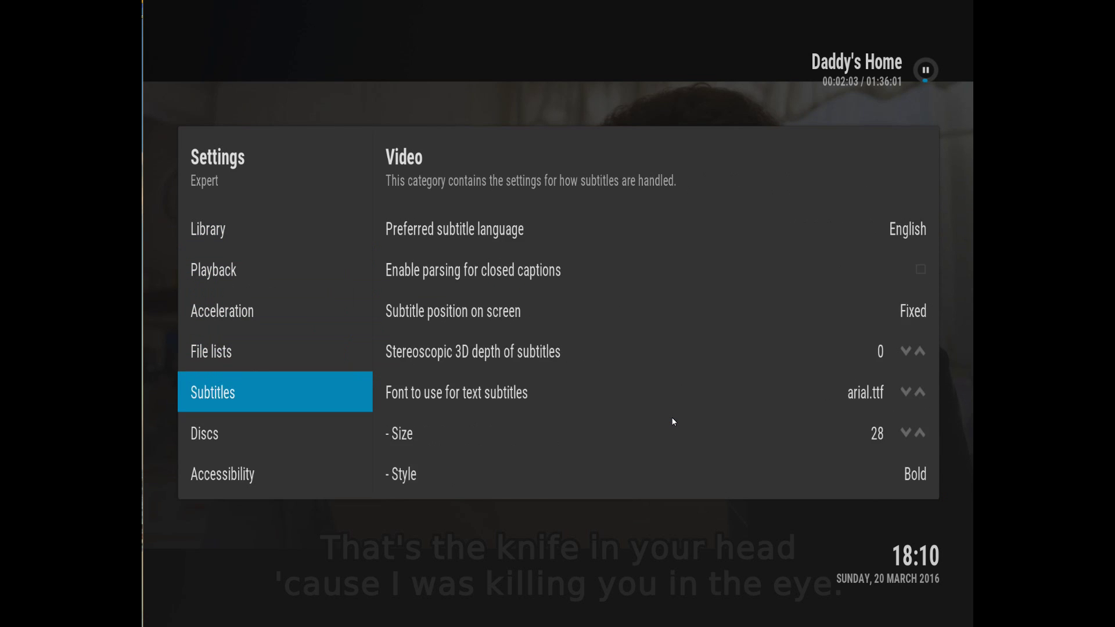
{"action": "key", "text": "Up"}
{"action": "key", "text": "Up"}
{"action": "key", "text": "Right"}
{"action": "key", "text": "Down"}
{"action": "key", "text": "Down"}
{"action": "key", "text": "Down"}
{"action": "key", "text": "Down"}
{"action": "key", "text": "Down"}
{"action": "key", "text": "Down"}
{"action": "key", "text": "Down"}
{"action": "key", "text": "Down"}
{"action": "key", "text": "Down"}
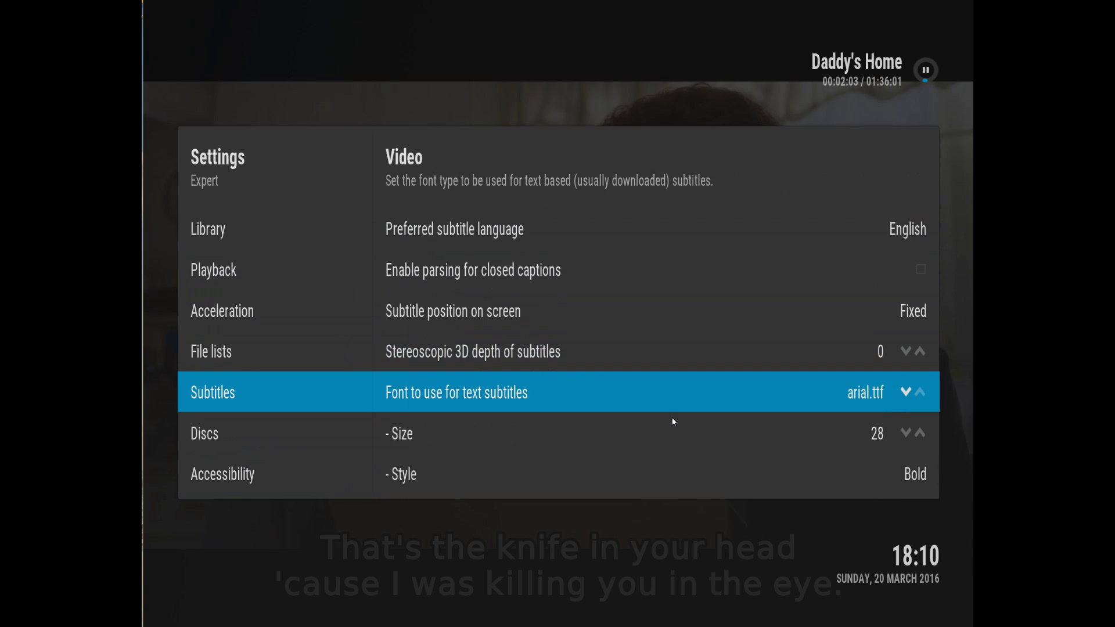
{"action": "key", "text": "Down"}
{"action": "key", "text": "Down"}
{"action": "key", "text": "Down"}
{"action": "key", "text": "Up"}
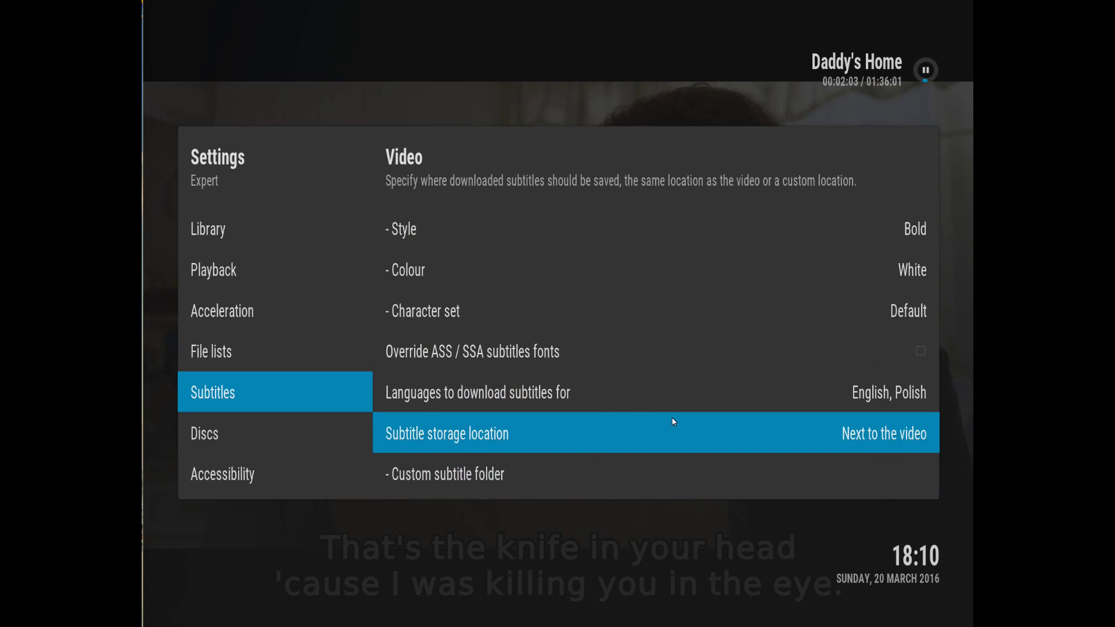
{"action": "key", "text": "Up"}
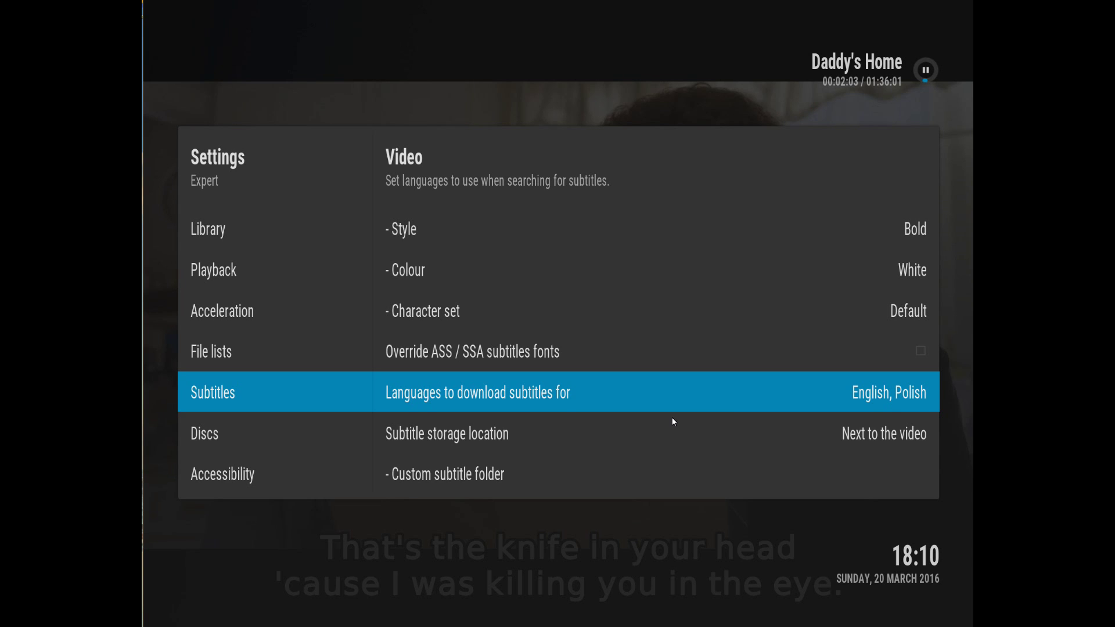
{"action": "key", "text": "Up"}
{"action": "key", "text": "Up"}
{"action": "key", "text": "Up"}
{"action": "key", "text": "Up"}
{"action": "key", "text": "Up"}
{"action": "key", "text": "Up"}
{"action": "key", "text": "Up"}
{"action": "key", "text": "Up"}
{"action": "key", "text": "Up"}
{"action": "key", "text": "Down"}
{"action": "key", "text": "Up"}
{"action": "key", "text": "Up"}
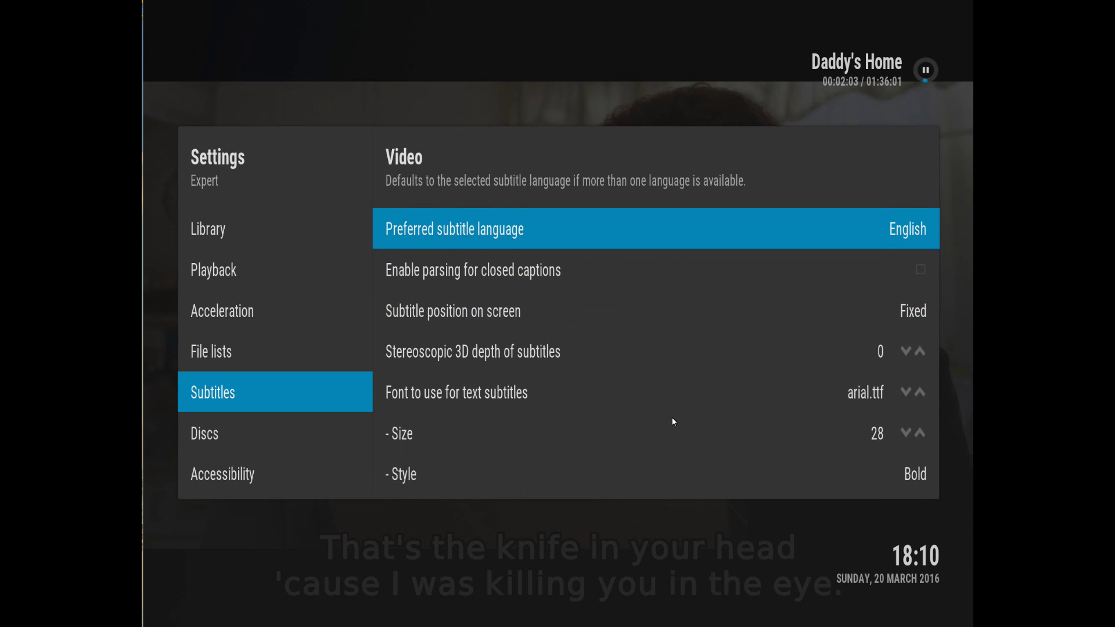
{"action": "key", "text": "Up"}
{"action": "key", "text": "Down"}
{"action": "key", "text": "Down"}
{"action": "key", "text": "Down"}
{"action": "key", "text": "Down"}
{"action": "key", "text": "Down"}
{"action": "key", "text": "Down"}
{"action": "key", "text": "Down"}
{"action": "key", "text": "Down"}
{"action": "key", "text": "Down"}
{"action": "key", "text": "Down"}
{"action": "key", "text": "Down"}
{"action": "key", "text": "Down"}
{"action": "key", "text": "Down"}
{"action": "key", "text": "Down"}
{"action": "key", "text": "Down"}
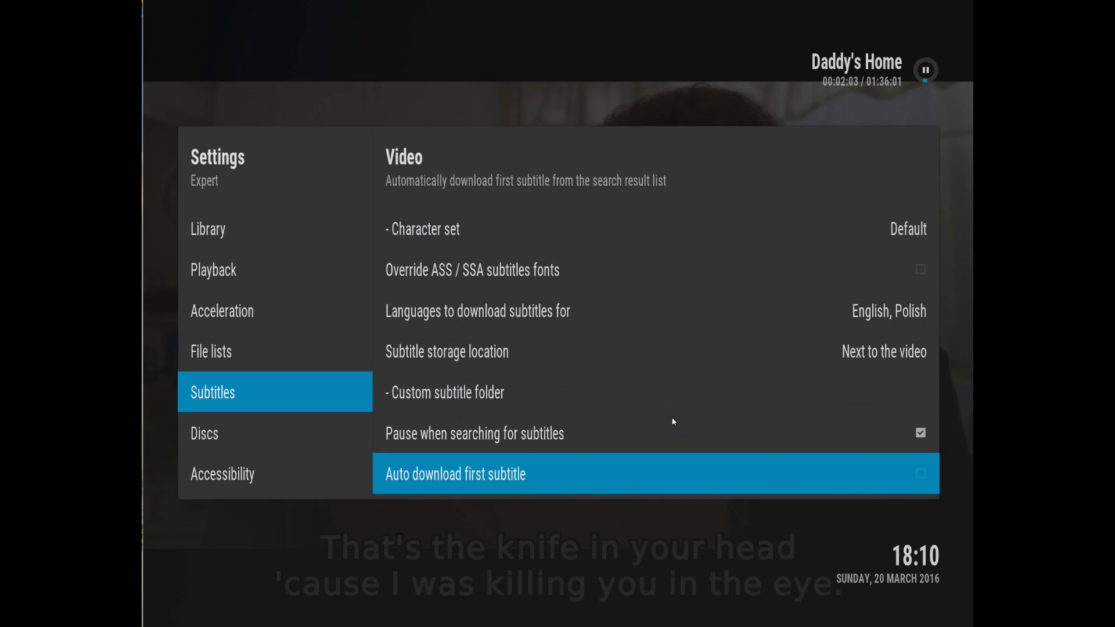
- Look through the default TV show subtitle service choices without changing anything
{"action": "key", "text": "Down"}
{"action": "key", "text": "Down"}
{"action": "key", "text": "Down"}
{"action": "key", "text": "Up"}
{"action": "key", "text": "Up"}
{"action": "key", "text": "Down"}
{"action": "key", "text": "Down"}
{"action": "key", "text": "Up"}
{"action": "key", "text": "Up"}
{"action": "key", "text": "Down"}
{"action": "key", "text": "Down"}
{"action": "key", "text": "Down"}
{"action": "key", "text": "Up"}
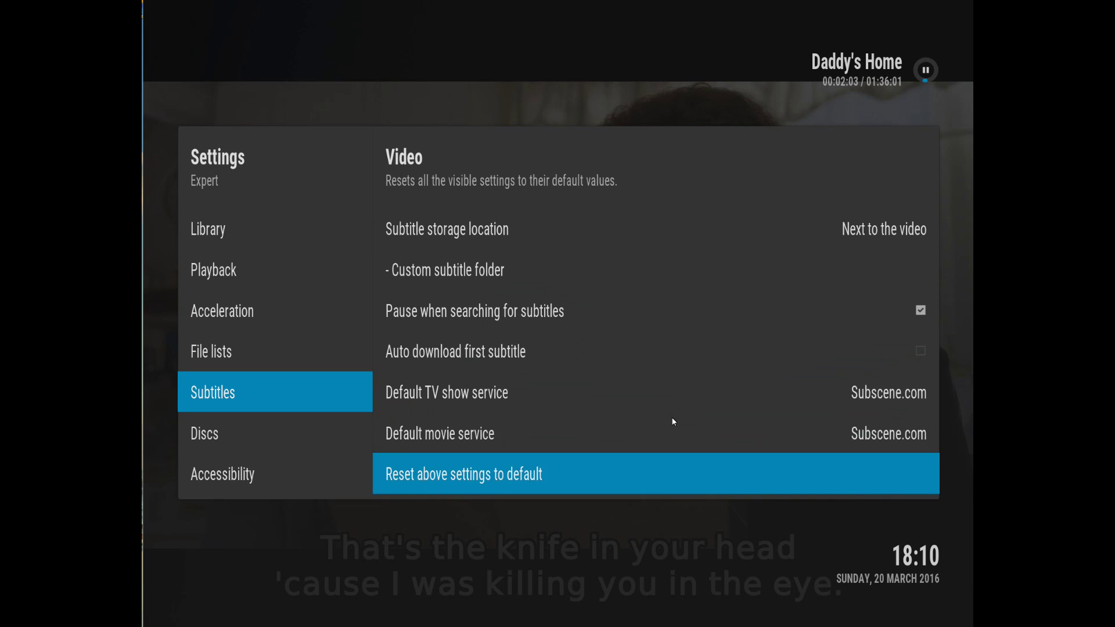
{"action": "key", "text": "Up"}
{"action": "key", "text": "Up"}
{"action": "key", "text": "Up"}
{"action": "key", "text": "Down"}
{"action": "key", "text": "Down"}
{"action": "key", "text": "Up"}
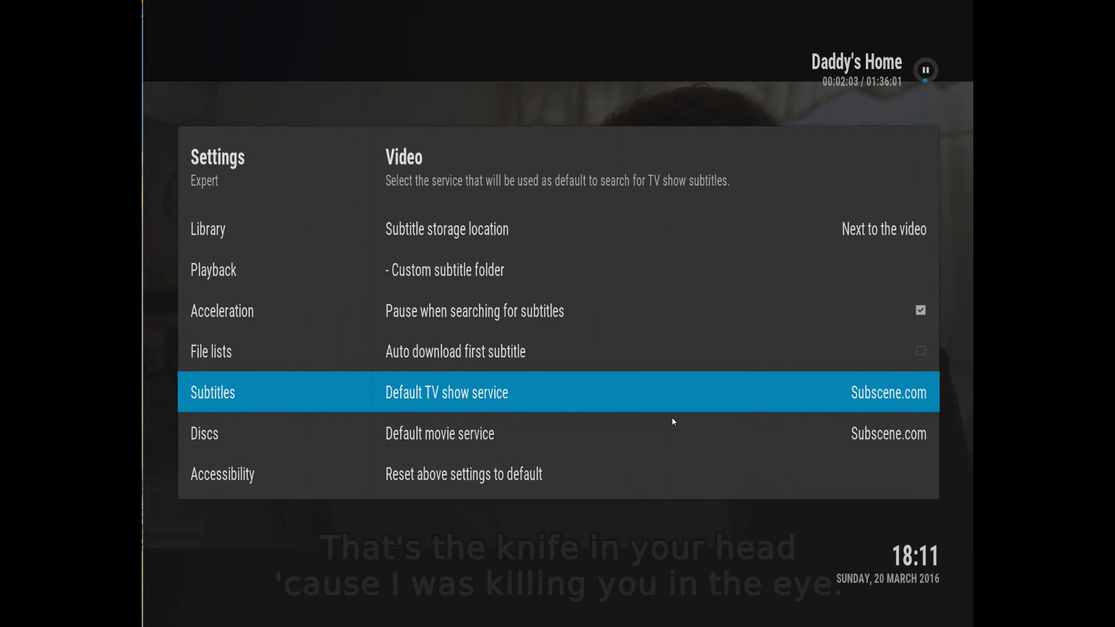
{"action": "key", "text": "Return"}
{"action": "key", "text": "Return"}
{"action": "key", "text": "Return"}
{"action": "key", "text": "Up"}
{"action": "key", "text": "Down"}
{"action": "key", "text": "Up"}
{"action": "key", "text": "Down"}
{"action": "key", "text": "Up"}
{"action": "key", "text": "Down"}
{"action": "key", "text": "Up"}
{"action": "key", "text": "Down"}
{"action": "key", "text": "Up"}
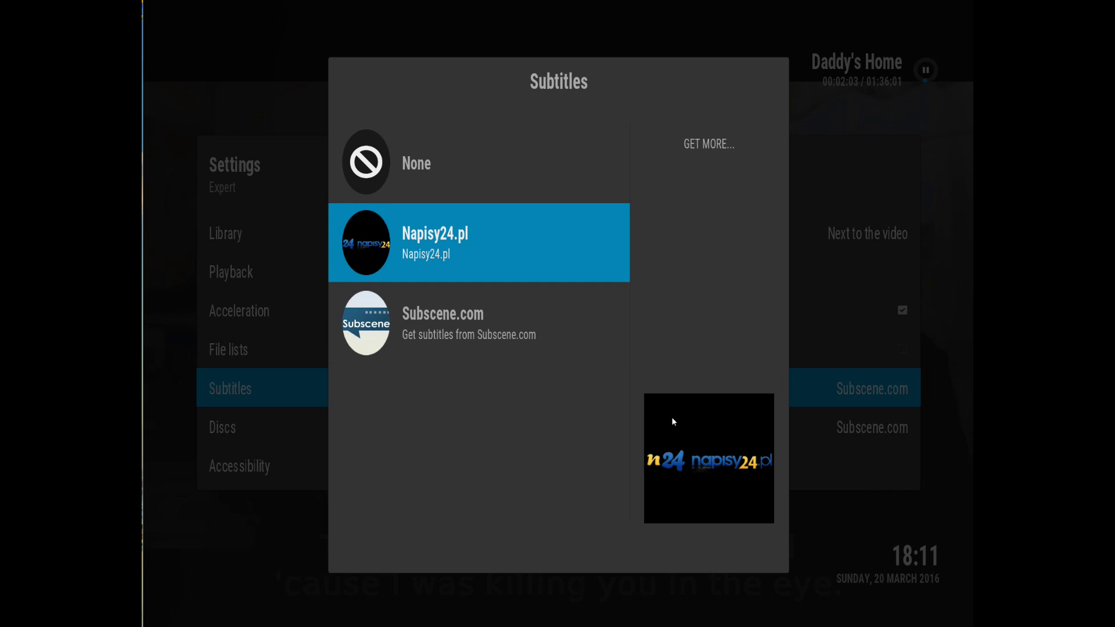
{"action": "key", "text": "Escape"}
- Set both the default TV show and movie subtitle services to None
{"action": "key", "text": "Down"}
{"action": "key", "text": "Up"}
{"action": "key", "text": "Up"}
{"action": "key", "text": "Down"}
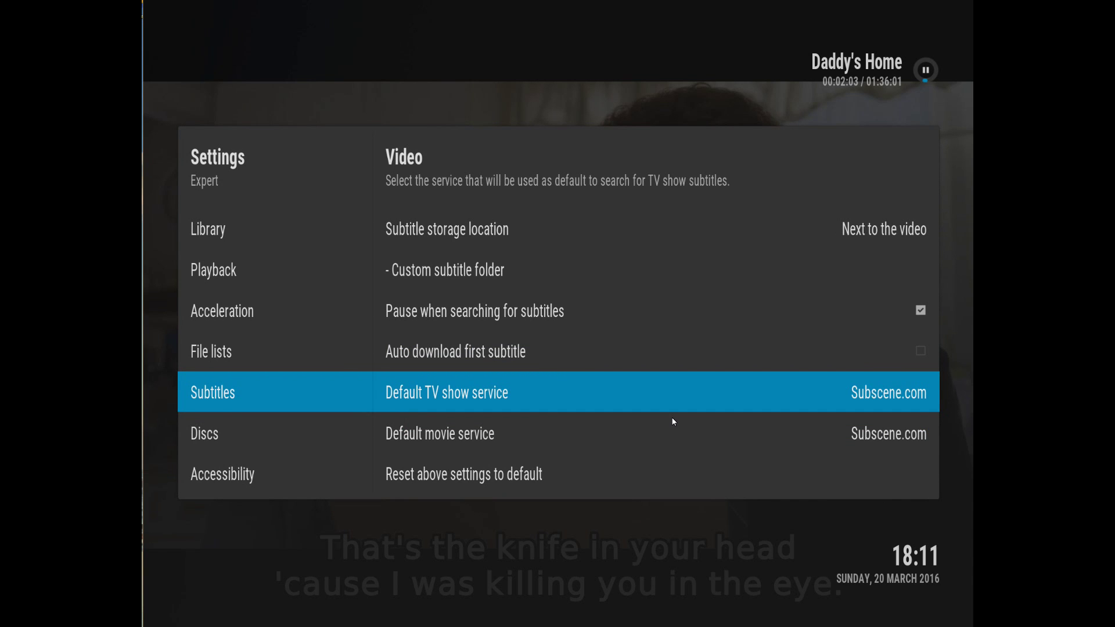
{"action": "key", "text": "Return"}
{"action": "key", "text": "Up"}
{"action": "key", "text": "Up"}
{"action": "key", "text": "Return"}
{"action": "key", "text": "Down"}
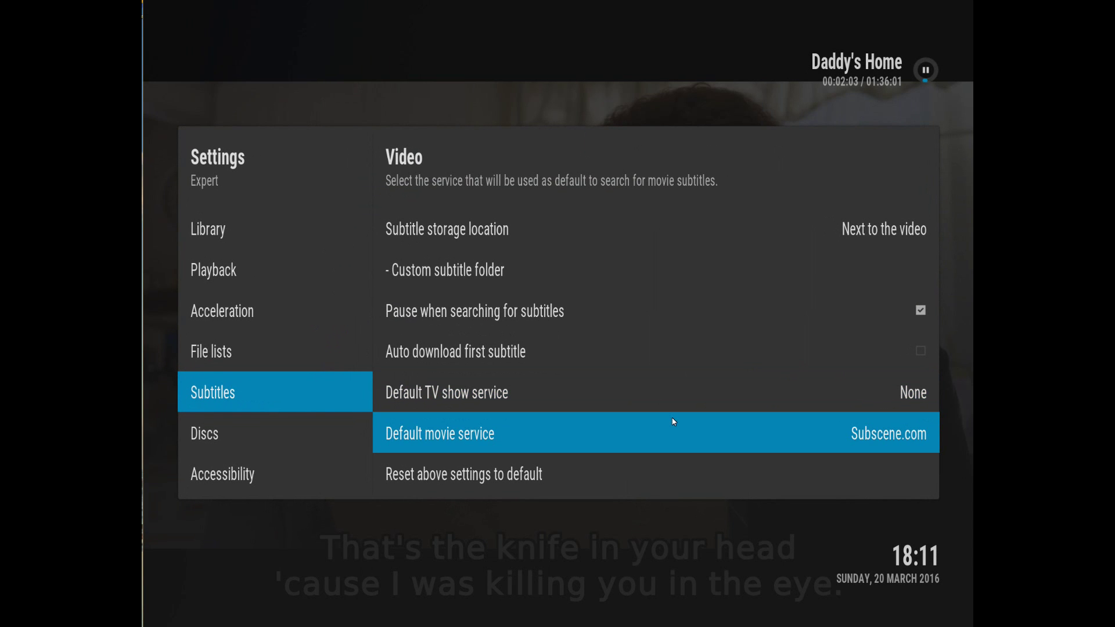
{"action": "key", "text": "Return"}
{"action": "key", "text": "Up"}
{"action": "key", "text": "Up"}
{"action": "key", "text": "Return"}
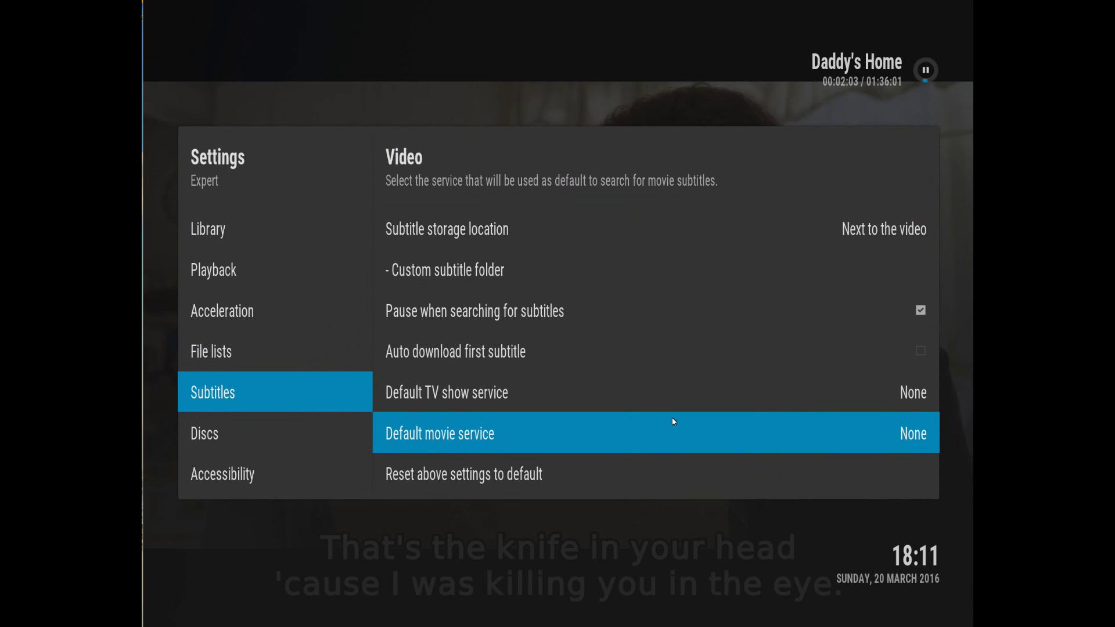
- Set the default TV show subtitle service back to Subscene.com
{"action": "key", "text": "Up"}
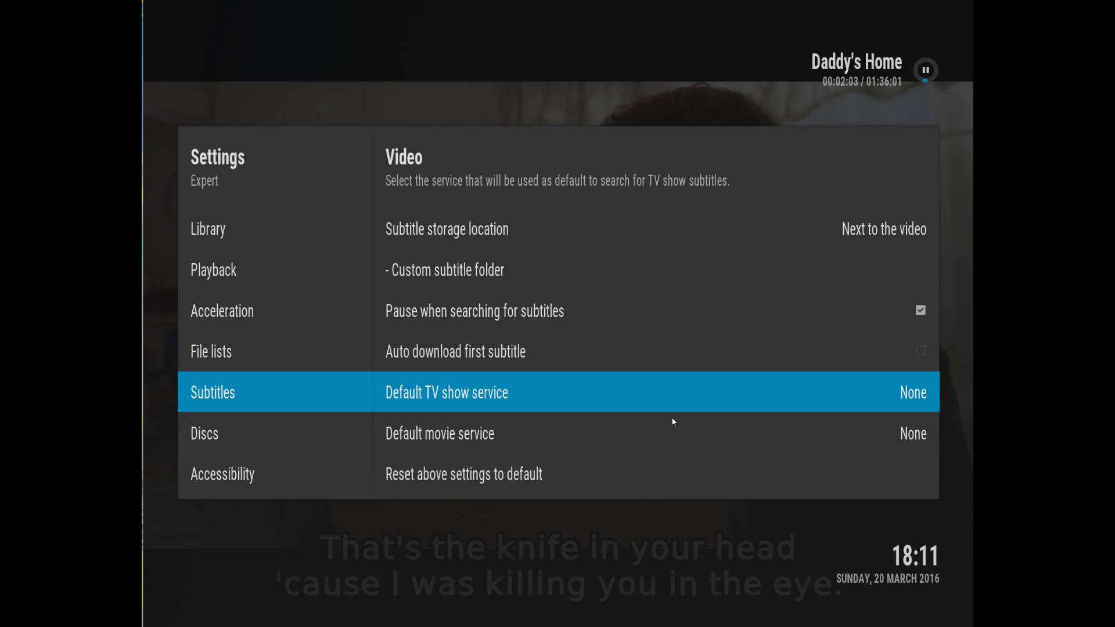
{"action": "key", "text": "Return"}
{"action": "key", "text": "Down"}
{"action": "key", "text": "Down"}
{"action": "key", "text": "Return"}
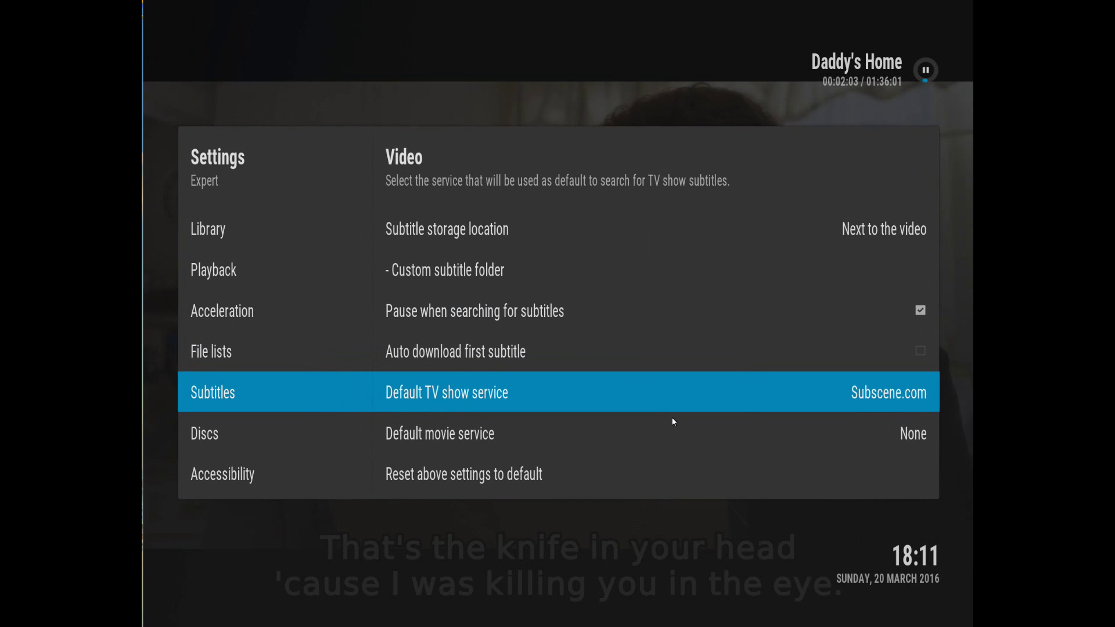
{"action": "key", "text": "Down"}
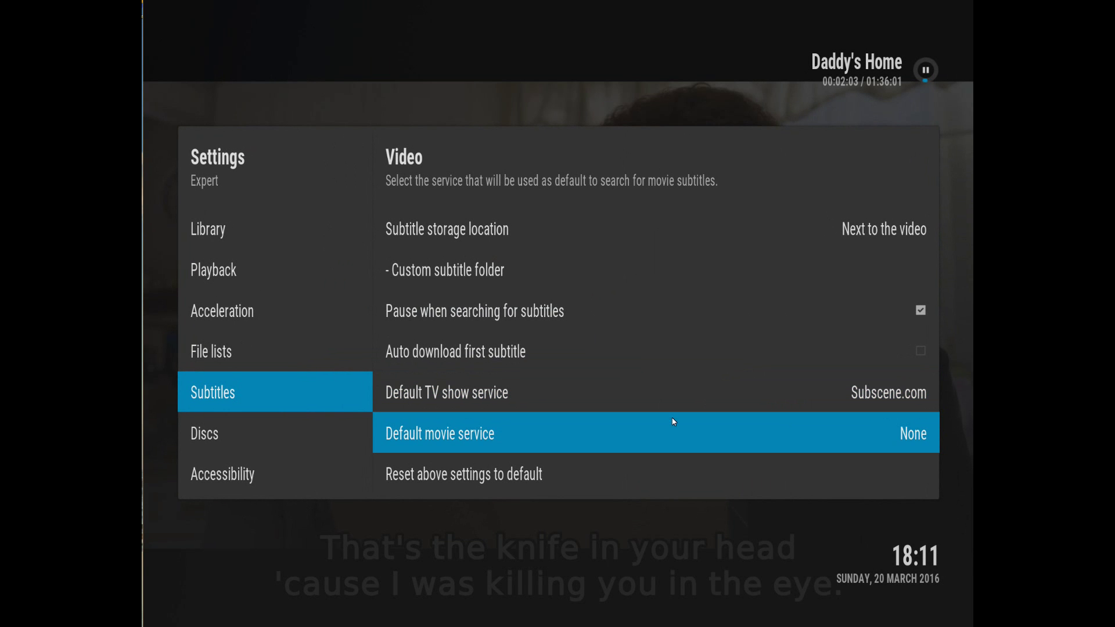